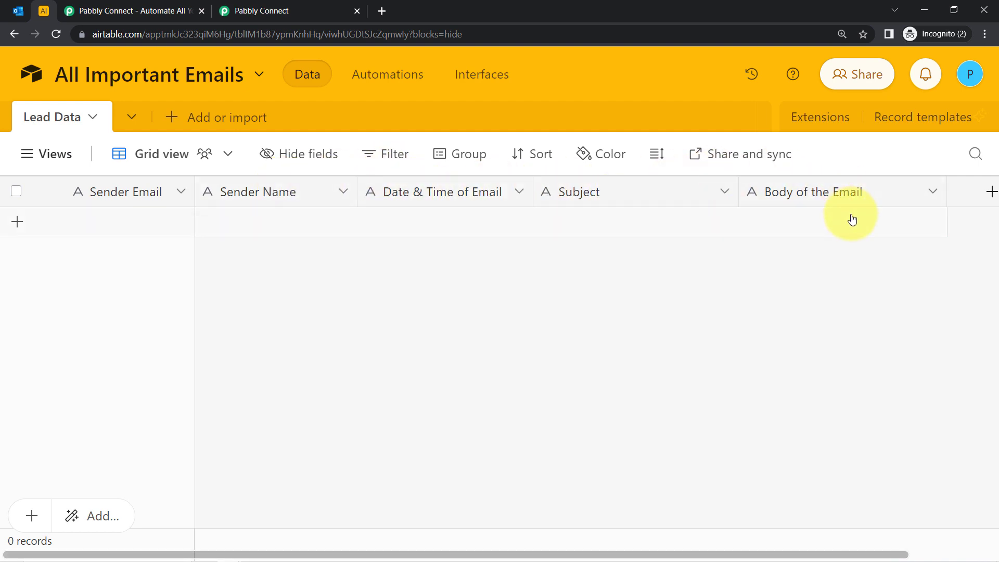
# Step: Switch to the Pabbly Connect website, view its landing page and dashboard, and dismiss the lifetime offer pop-up
pyautogui.click(116, 6)
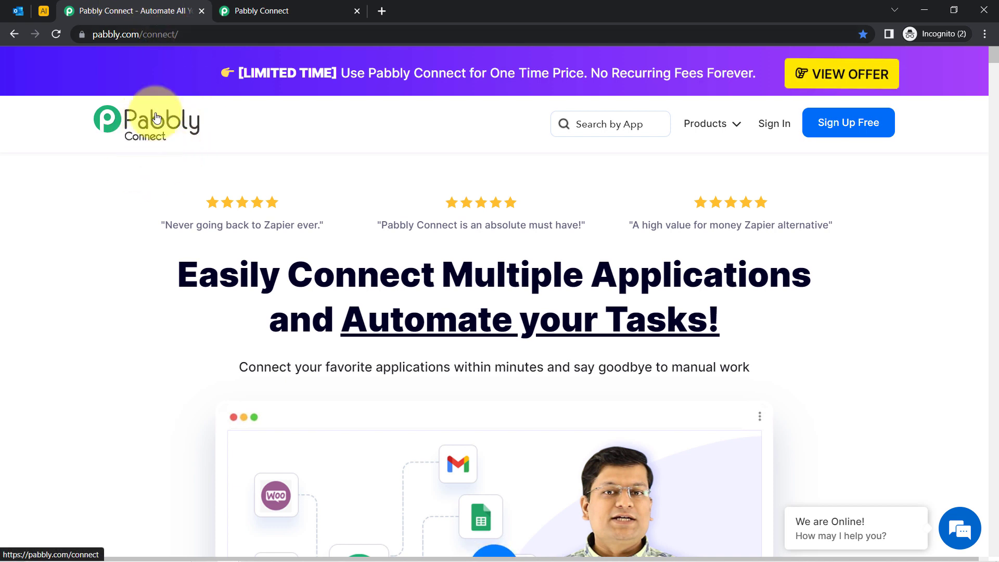
pyautogui.moveTo(199, 273); pyautogui.dragTo(625, 336)
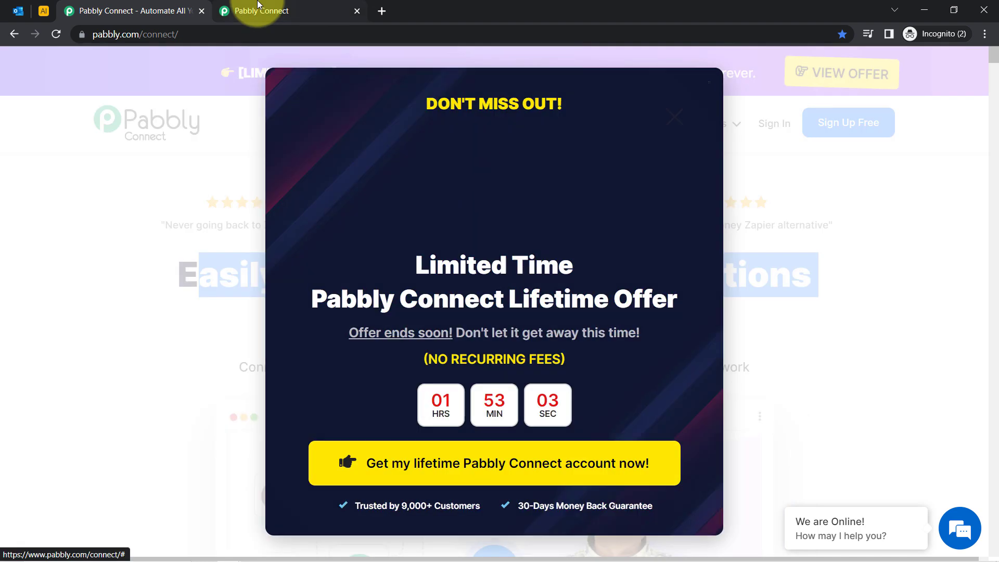
pyautogui.click(258, 6)
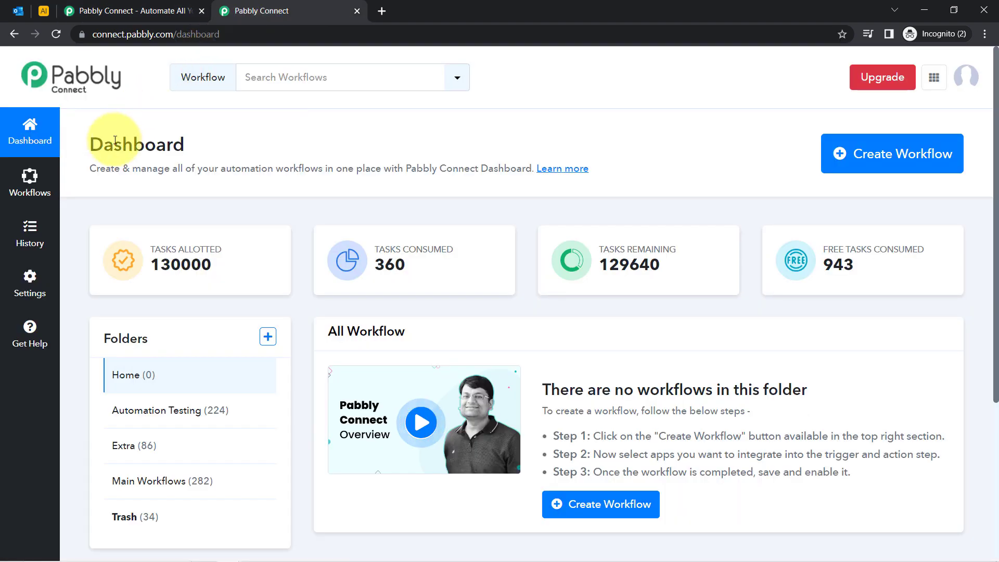
pyautogui.moveTo(114, 144); pyautogui.dragTo(213, 156)
pyautogui.hotkey('ctrl', 'Tab')
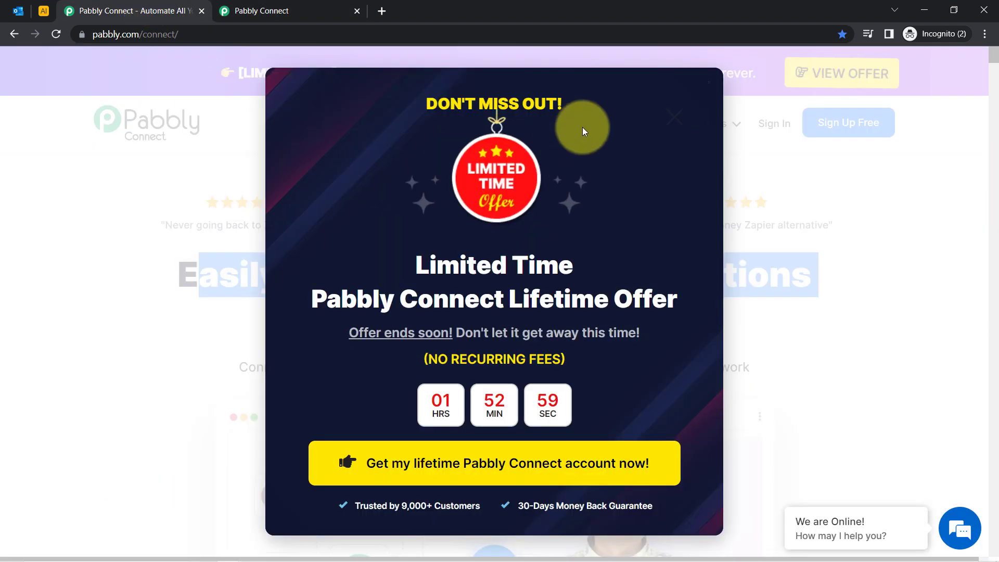
pyautogui.click(672, 126)
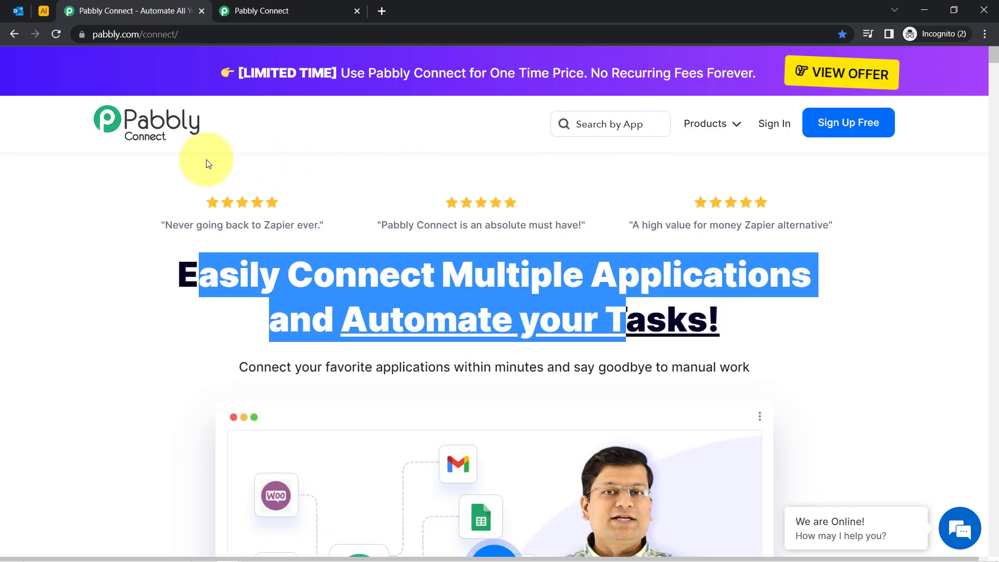
pyautogui.click(112, 201)
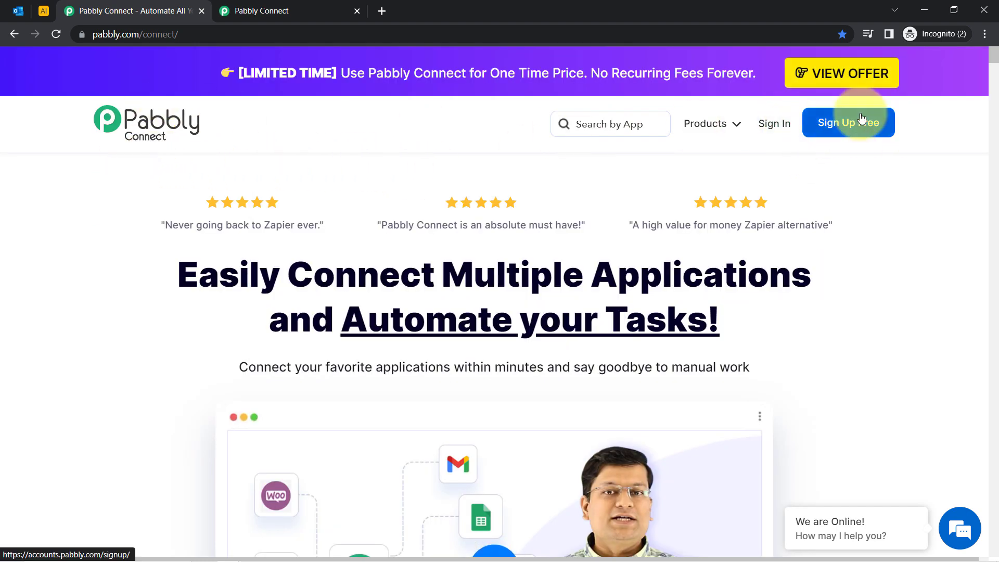
# Step: From the Pabbly Connect dashboard, create a workflow named "Save Outlook Emails to Airtable Automatically"
pyautogui.click(299, 9)
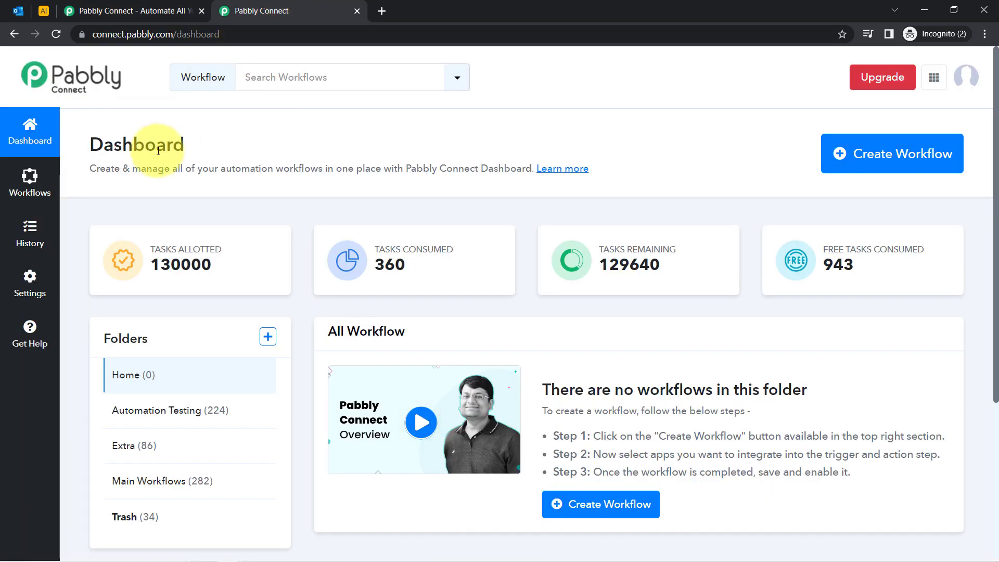
pyautogui.moveTo(92, 147); pyautogui.dragTo(200, 151)
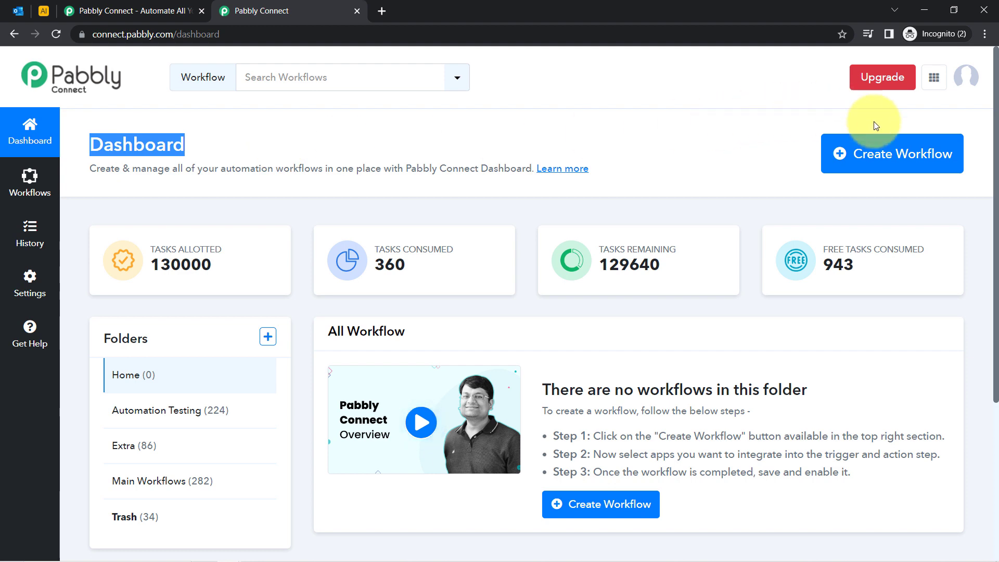
pyautogui.click(904, 153)
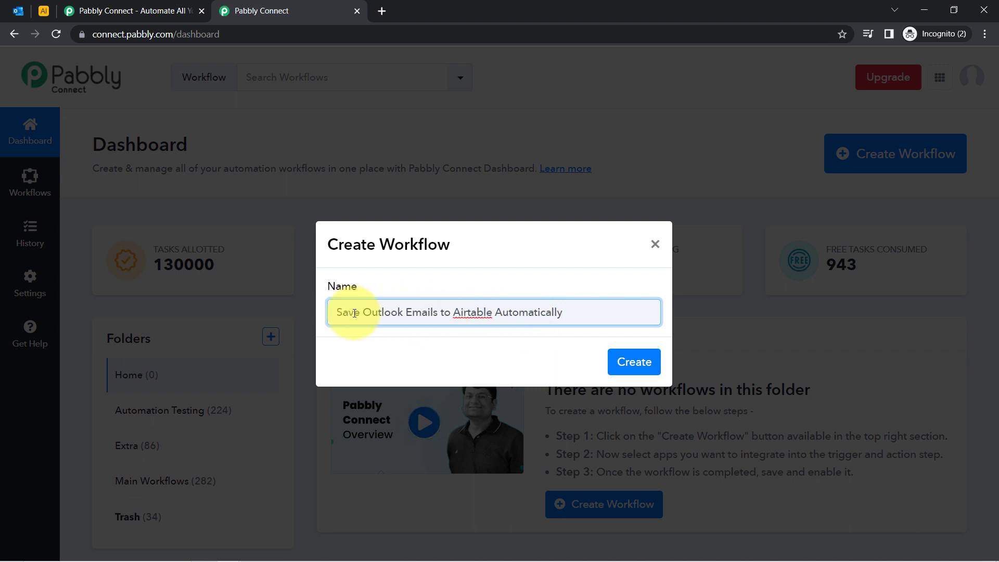
pyautogui.moveTo(355, 313); pyautogui.dragTo(574, 316)
pyautogui.click(555, 313)
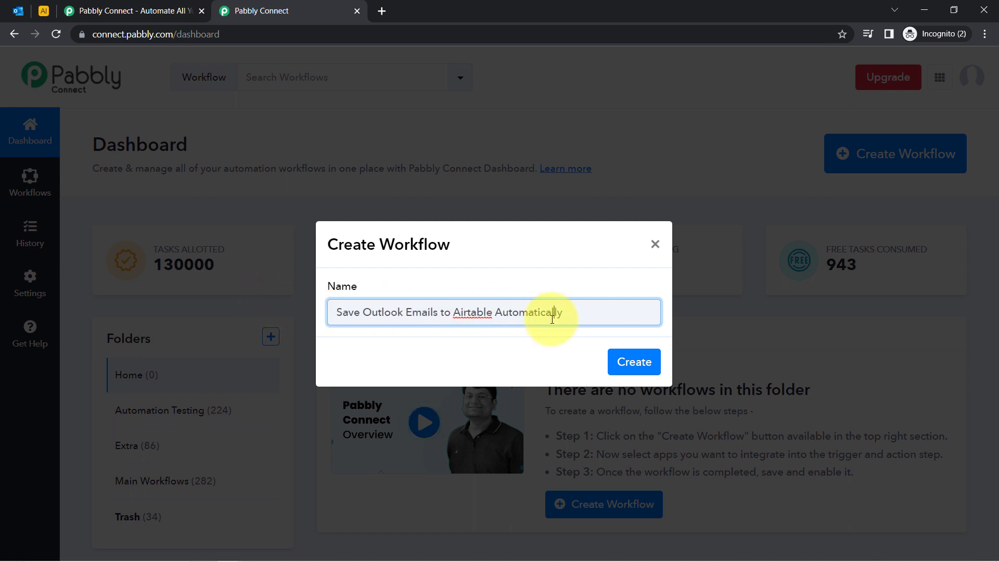
pyautogui.click(633, 364)
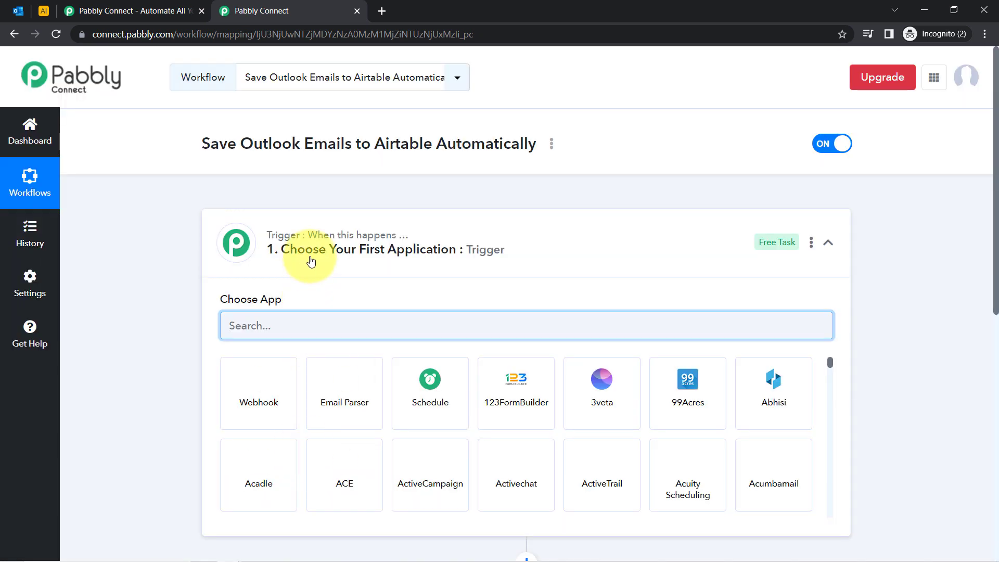
# Step: Search the trigger apps for "365" and choose Microsoft Office 365 as the workflow's first application
pyautogui.click(319, 251)
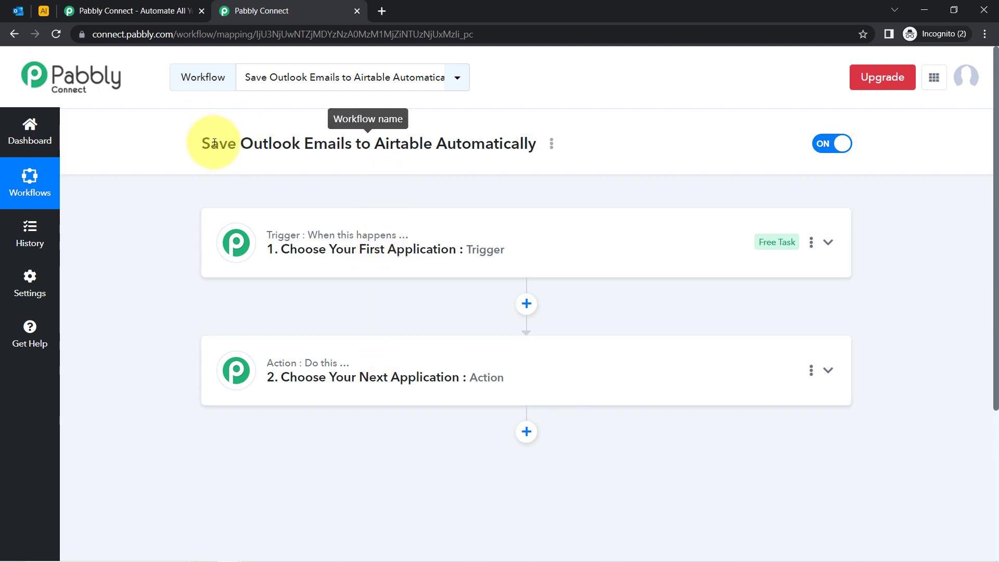
pyautogui.moveTo(214, 144); pyautogui.dragTo(401, 143)
pyautogui.click(335, 240)
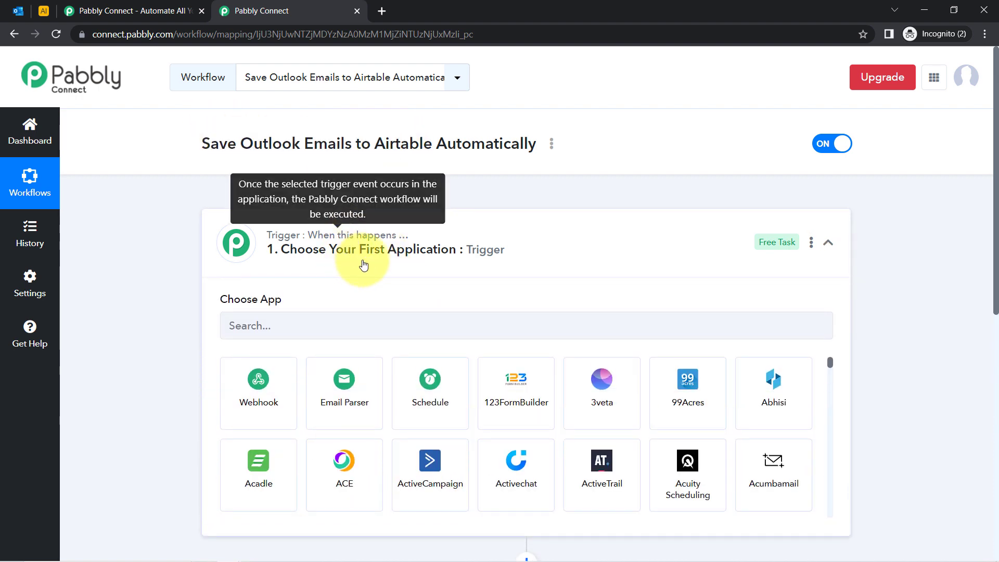
pyautogui.click(292, 321)
pyautogui.write('3')
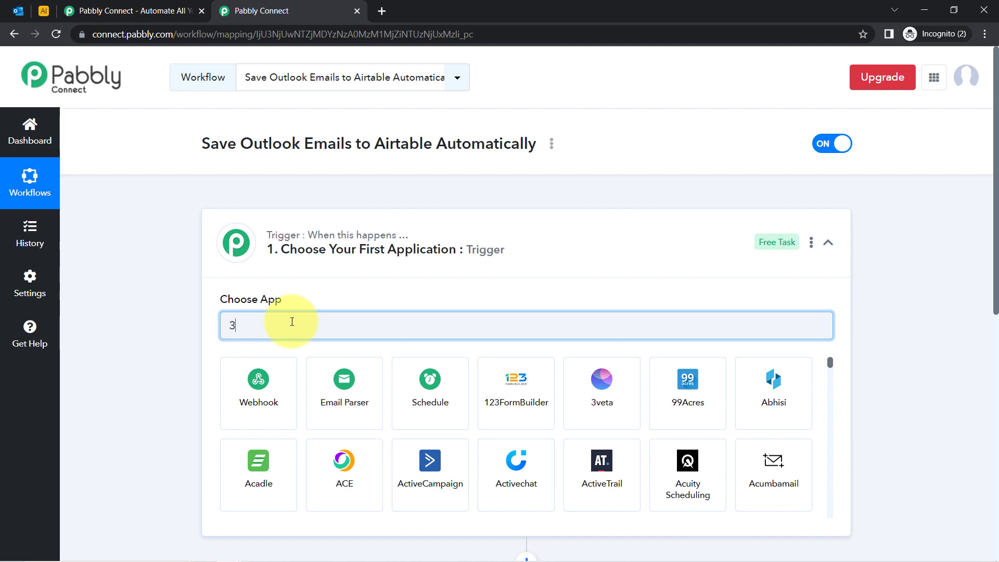
pyautogui.write('65')
pyautogui.scroll(-4, 263, 375)
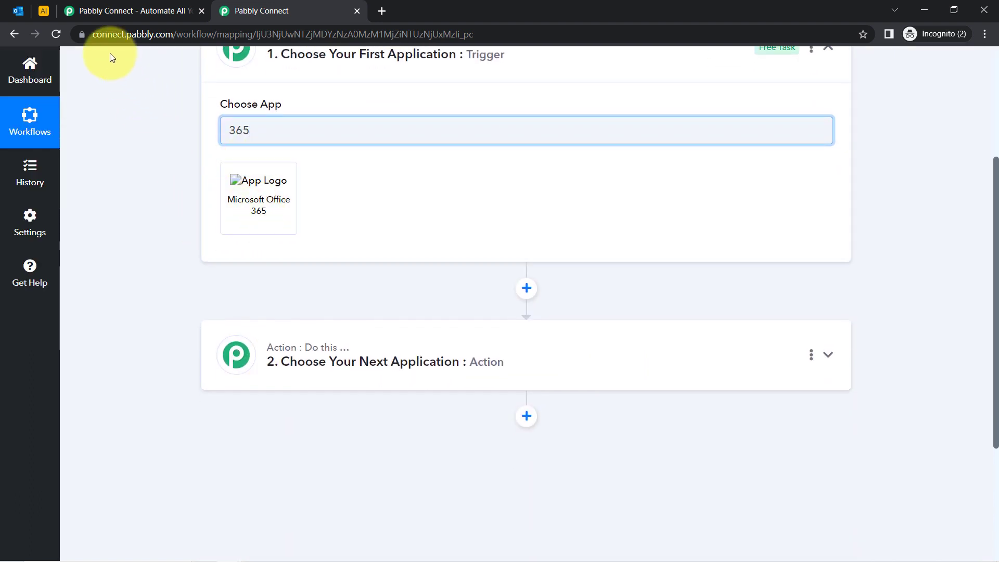
pyautogui.click(99, 27)
pyautogui.press('Return')
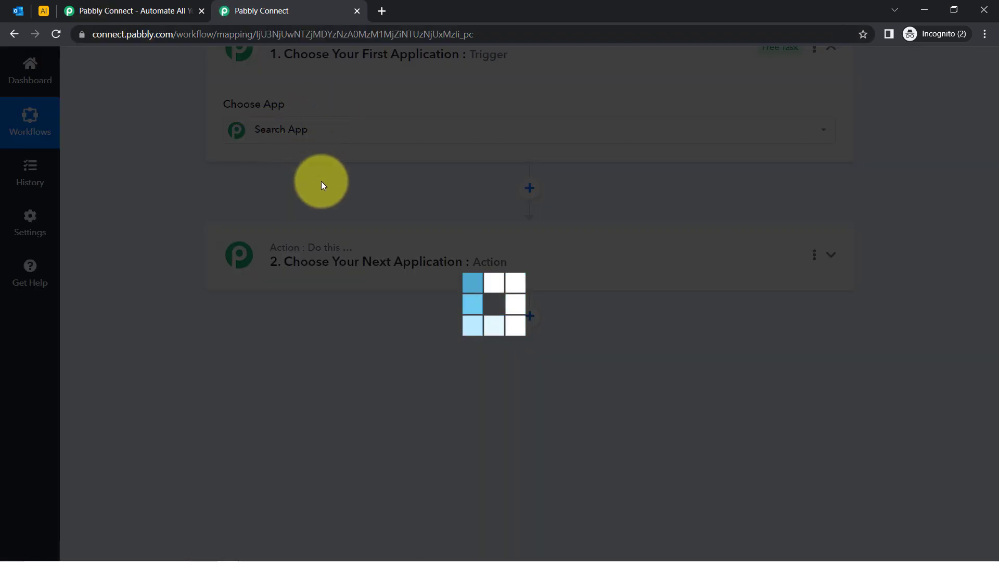
pyautogui.write('365')
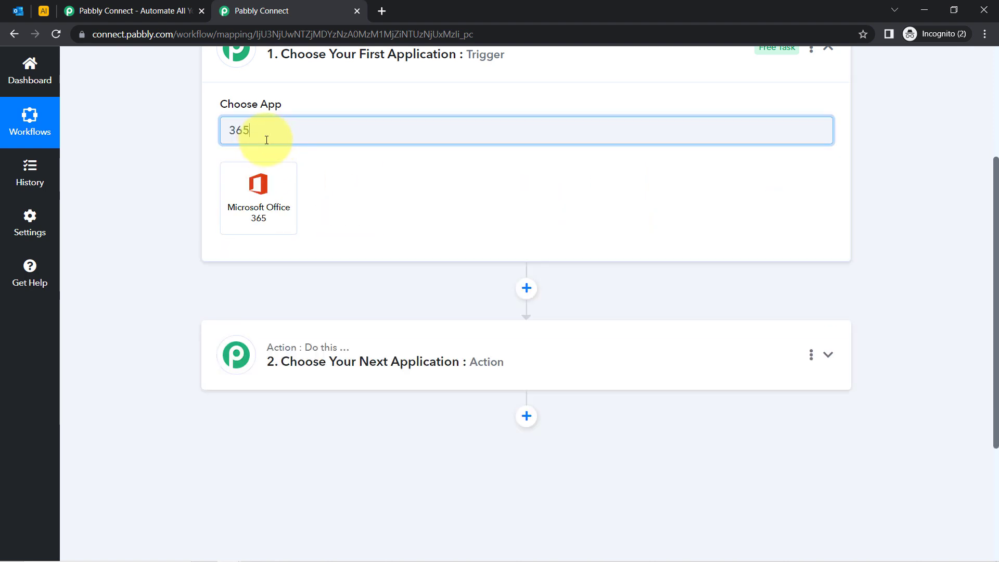
pyautogui.scroll(3, 292, 280)
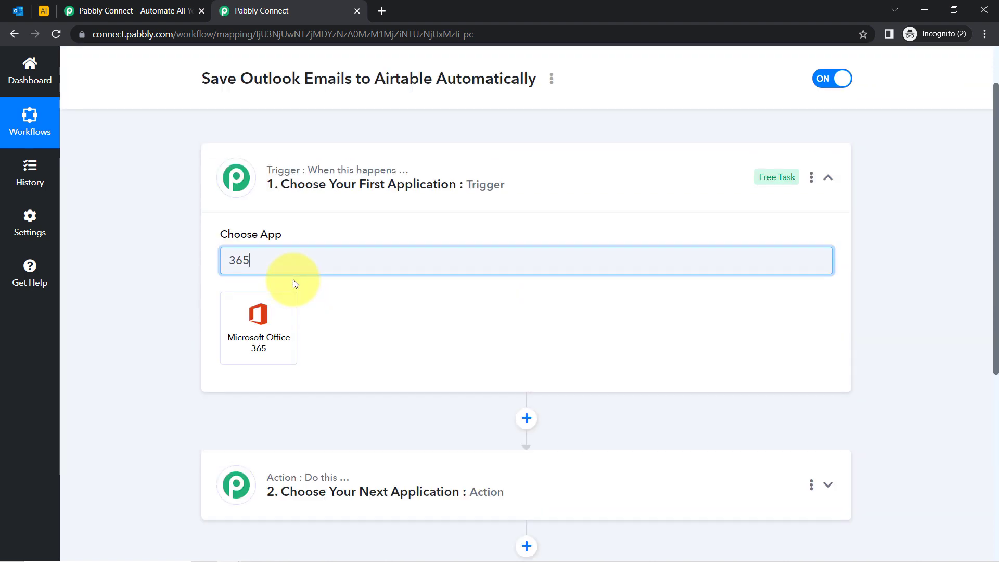
pyautogui.click(249, 308)
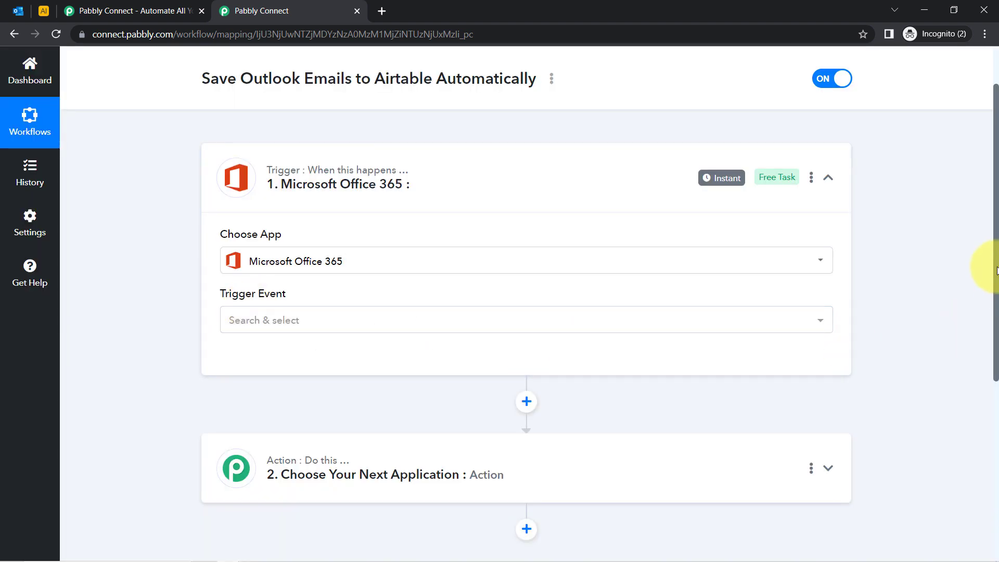
# Step: Search the action apps for "airt" and choose Airtable as the workflow's next application
pyautogui.scroll(-5, 568, 374)
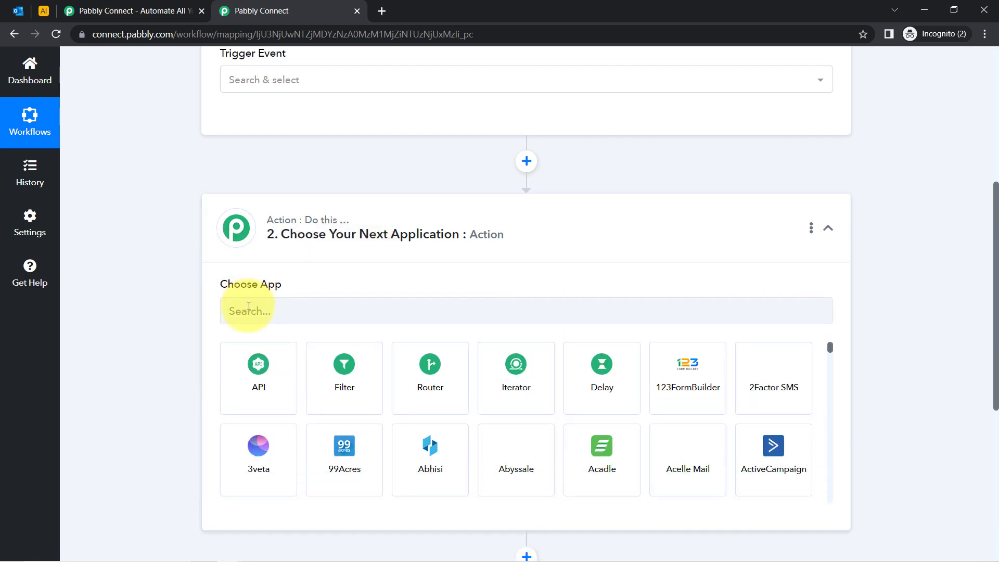
pyautogui.click(241, 306)
pyautogui.write('airt')
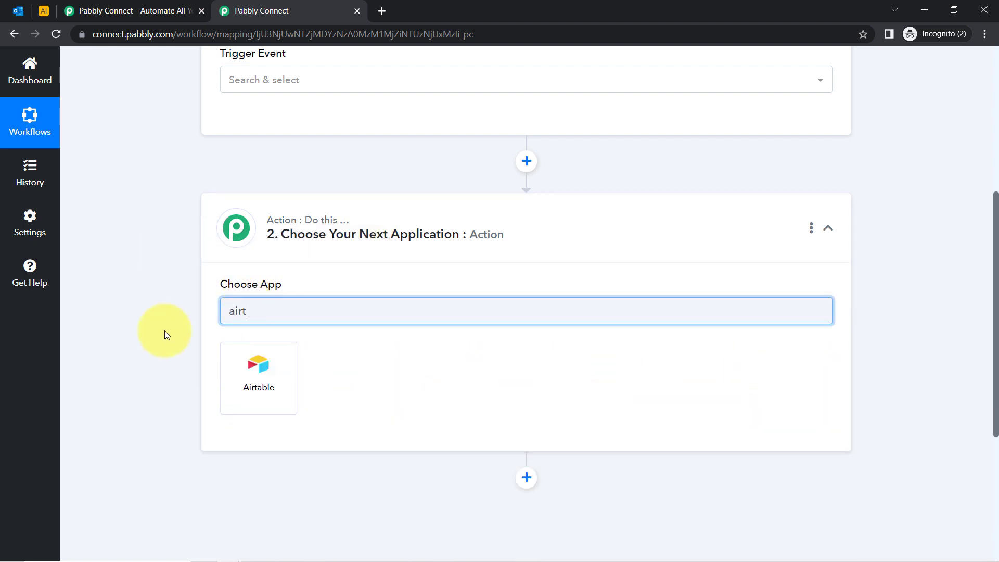
pyautogui.click(244, 374)
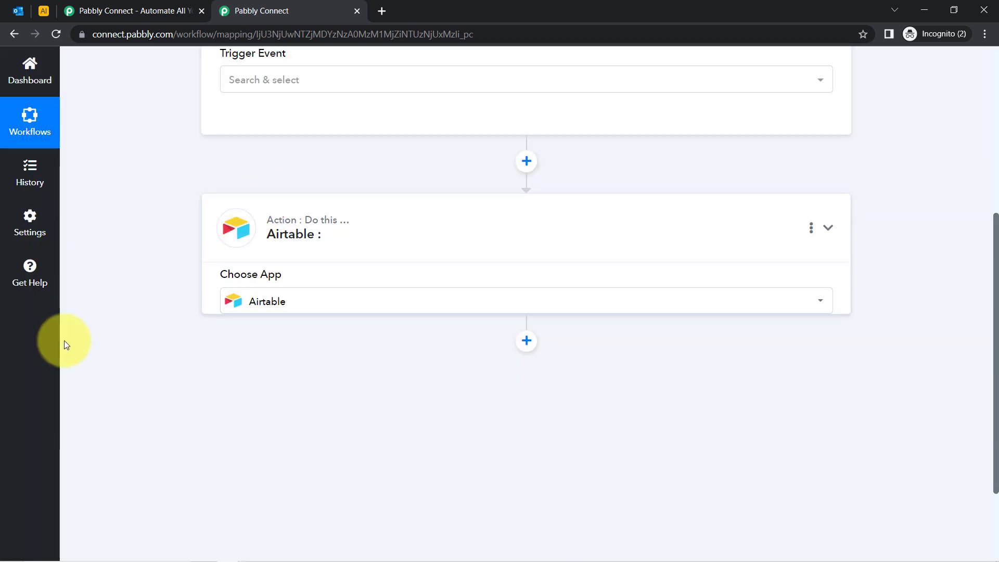
pyautogui.click(285, 126)
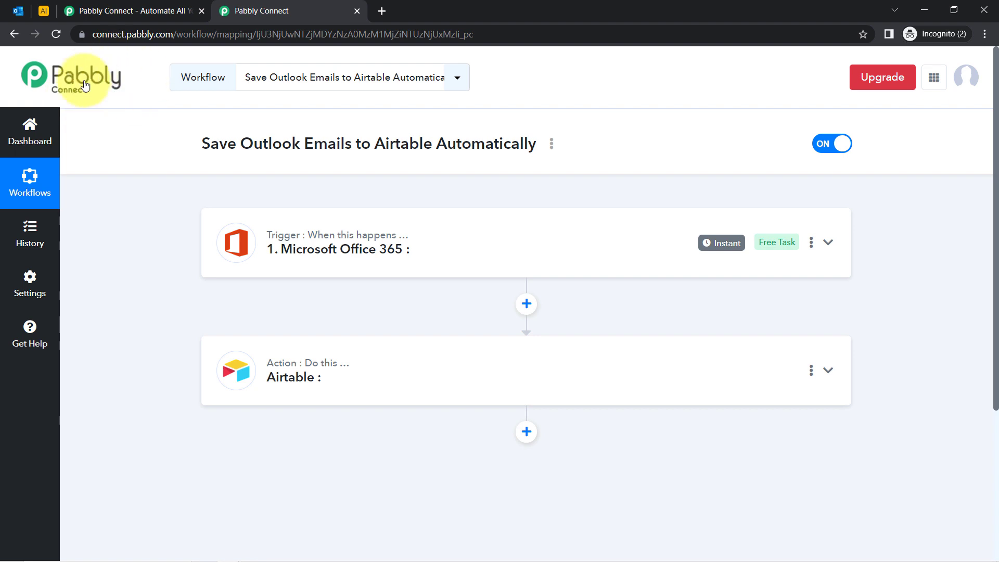
# Step: Set the Microsoft Office 365 trigger event to New Mail and open its account connection settings
pyautogui.click(334, 266)
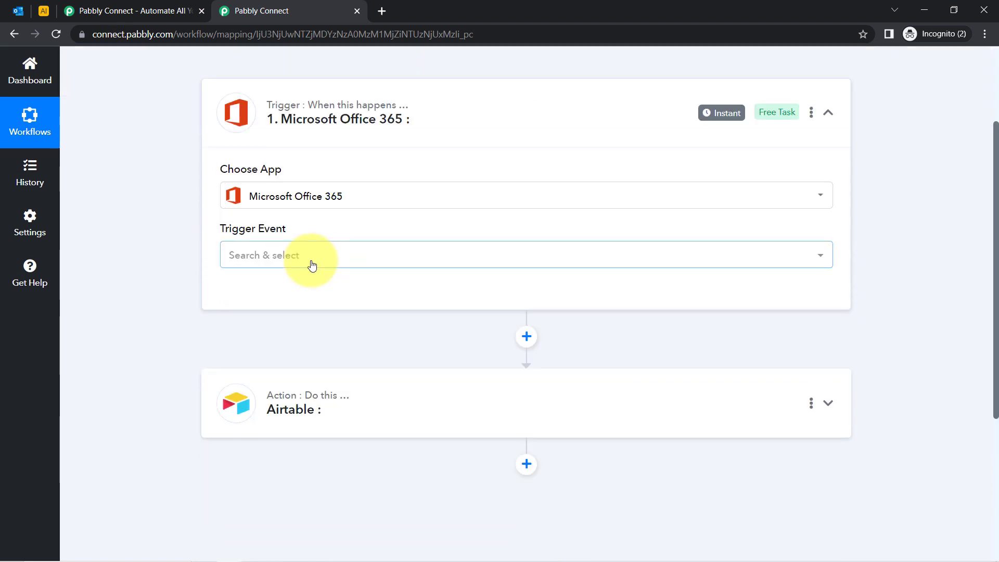
pyautogui.click(313, 265)
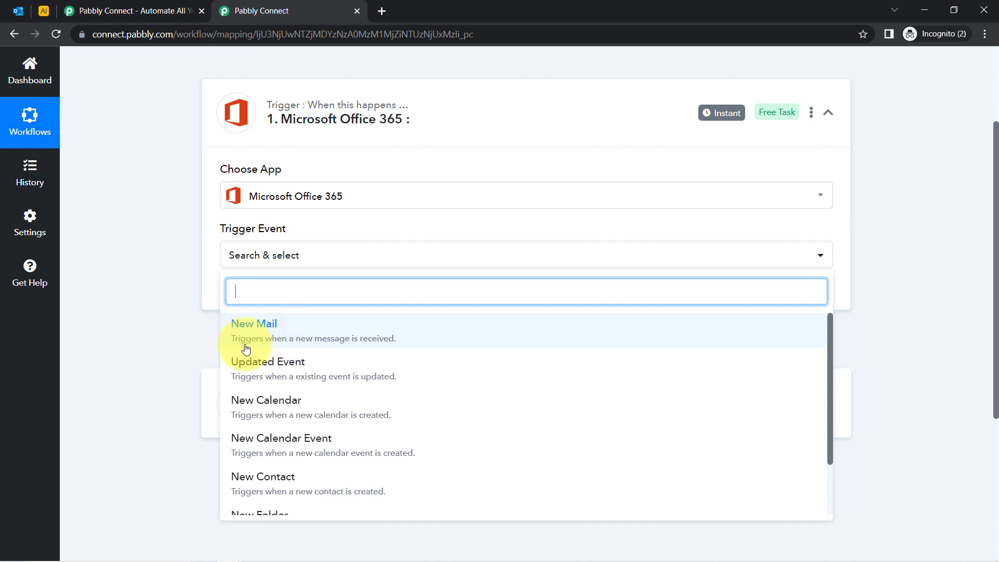
pyautogui.click(361, 335)
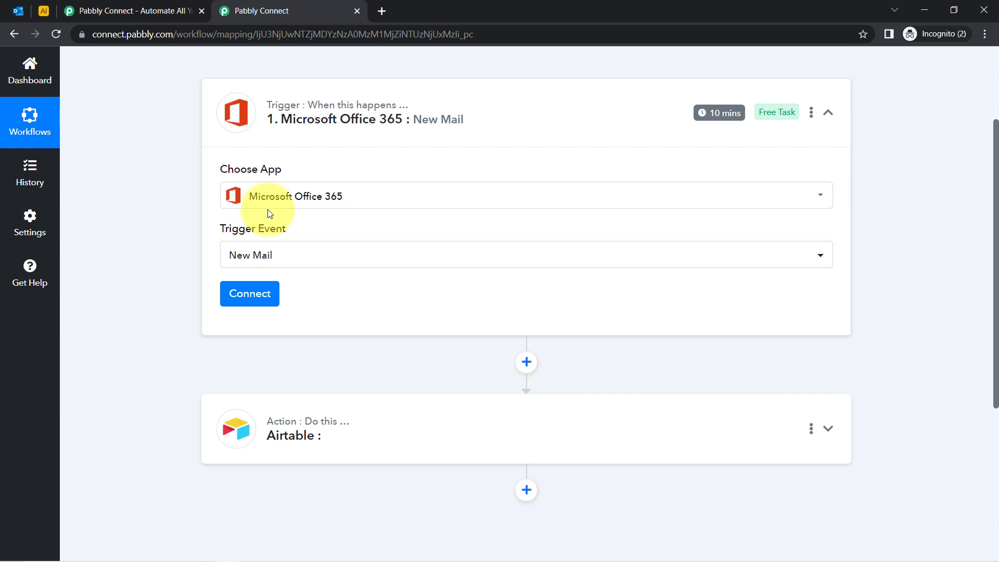
pyautogui.click(243, 294)
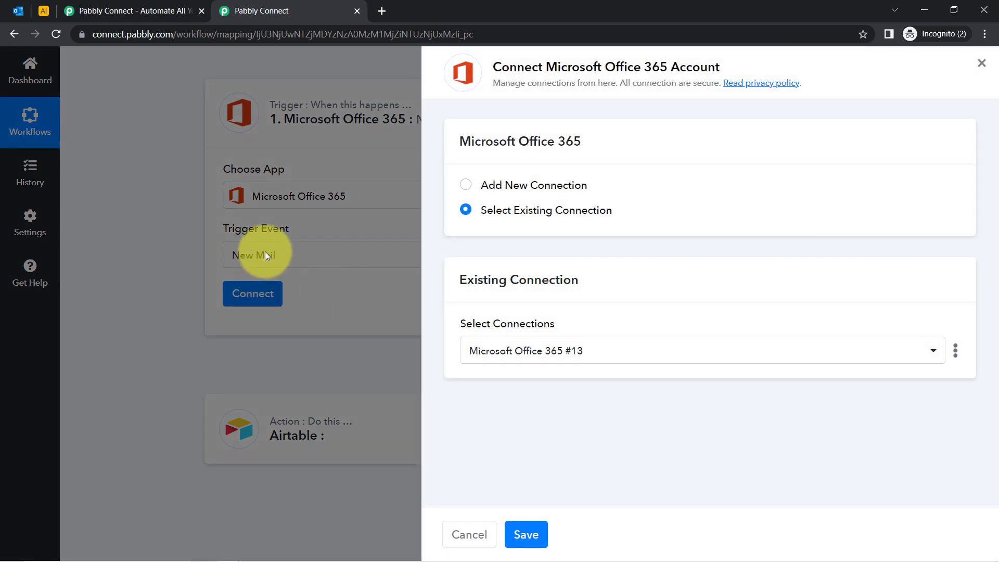
pyautogui.click(523, 192)
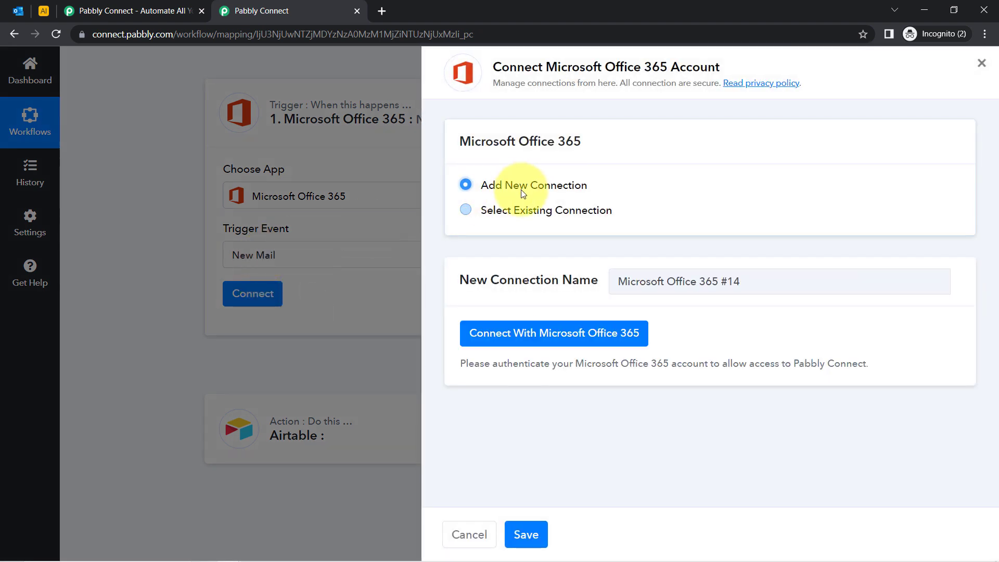
pyautogui.click(520, 340)
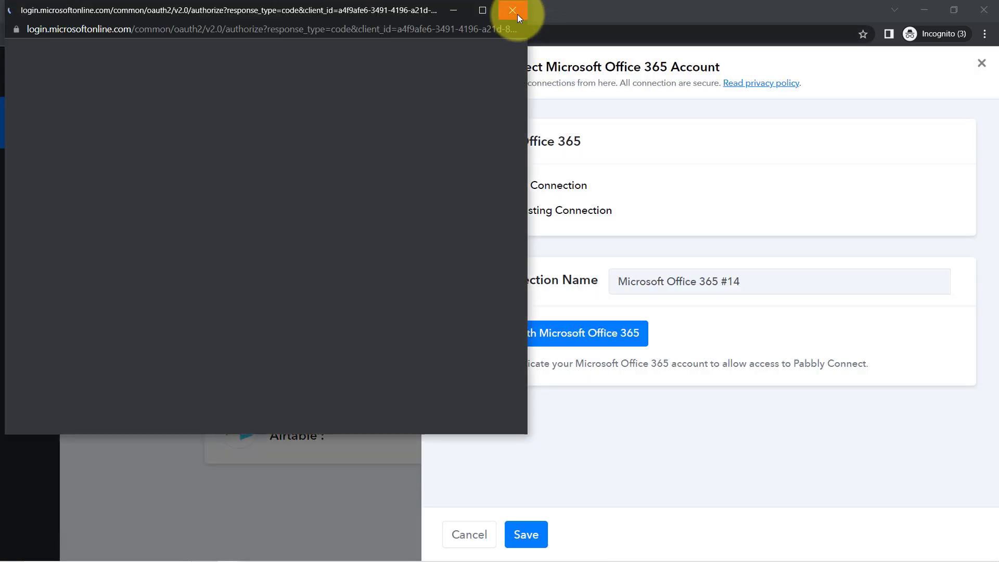
pyautogui.click(514, 11)
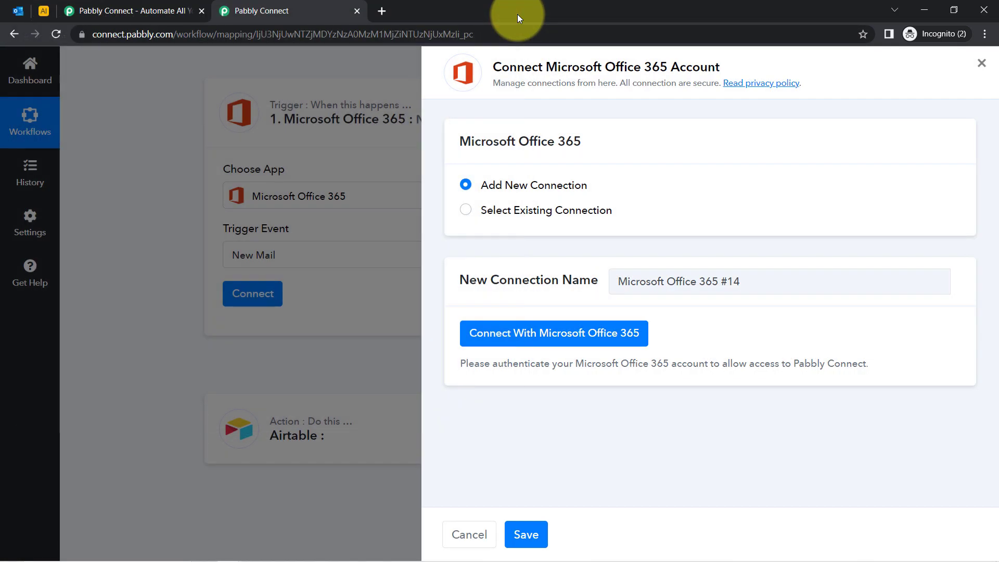
# Step: Connect the trigger with the existing connection Microsoft Office 365 #13 and save it
pyautogui.click(535, 212)
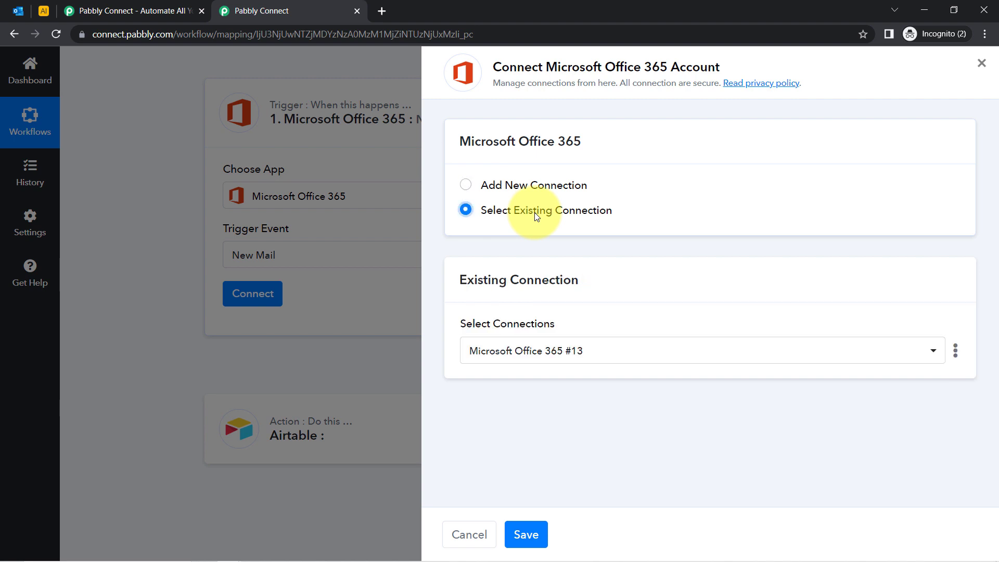
pyautogui.click(525, 534)
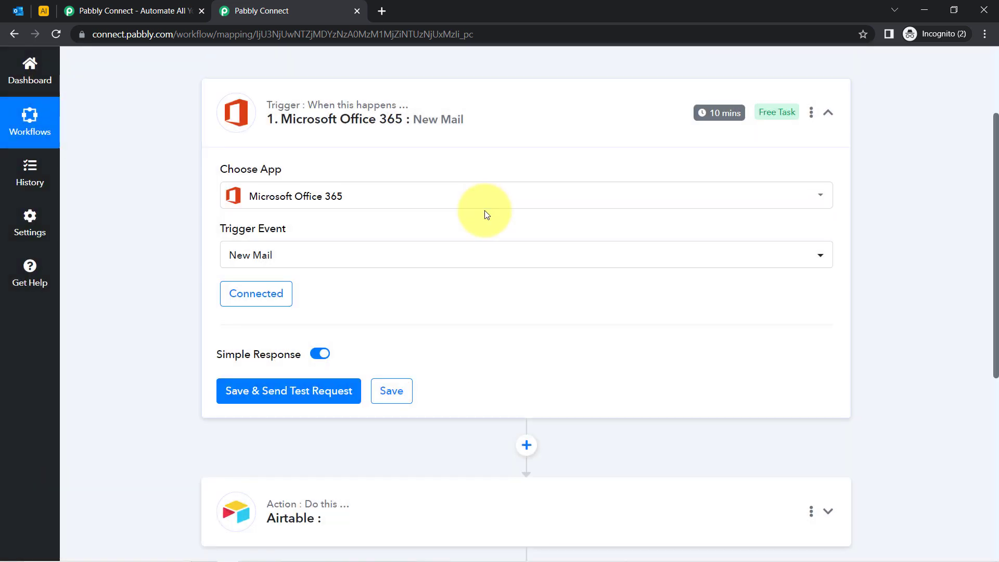
pyautogui.moveTo(995, 193); pyautogui.dragTo(971, 211)
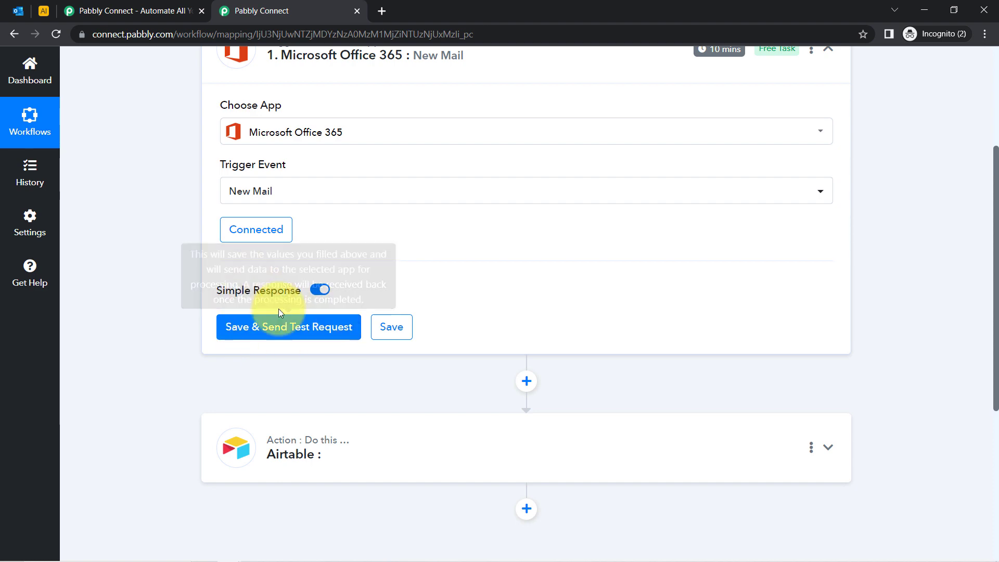
# Step: Switch to the Airtable base and on to the Outlook inbox to view it
pyautogui.click(39, 11)
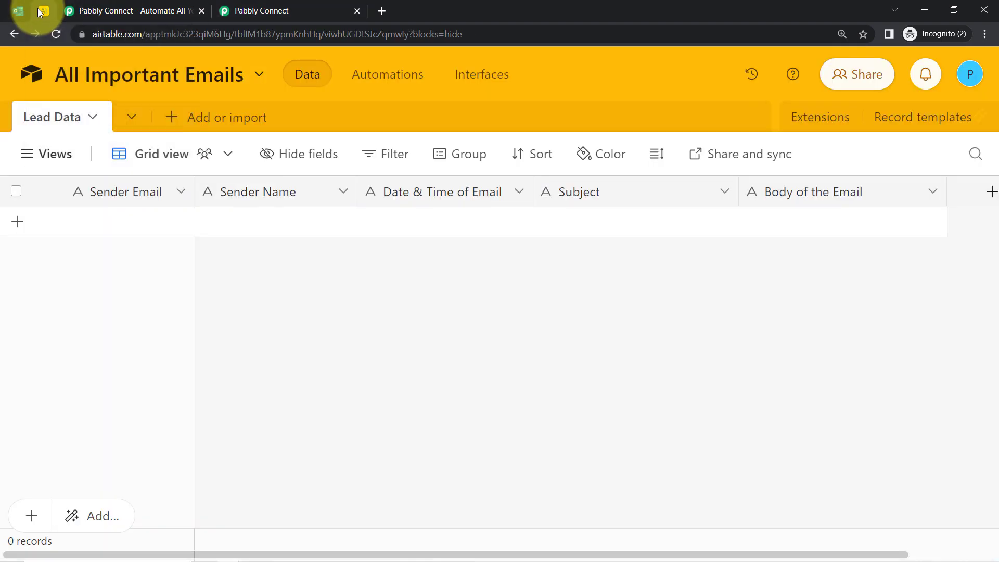
pyautogui.click(20, 11)
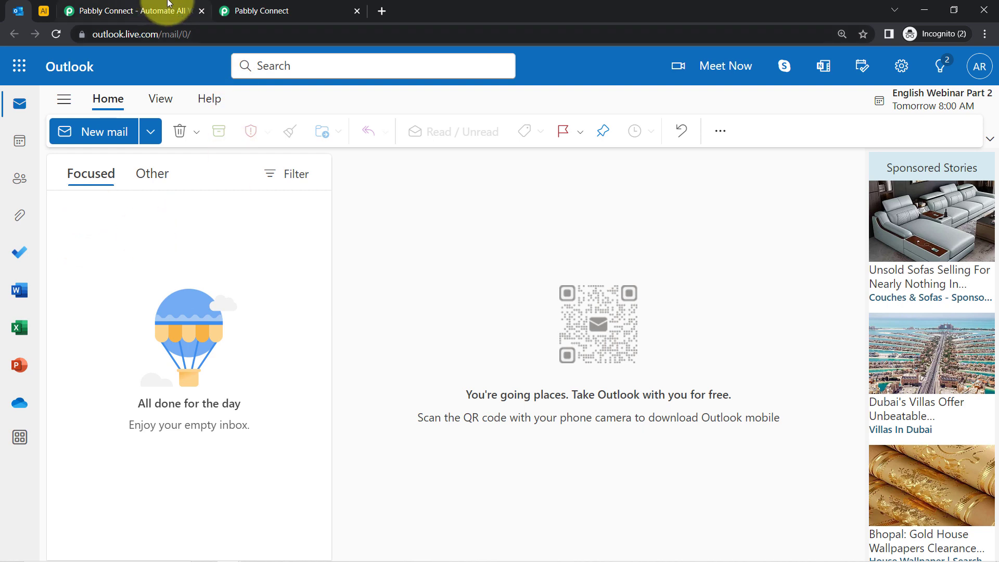
# Step: Switch to the Gmail window with the drafted email "Freelance Work is Completed.", review its contents and send it
pyautogui.click(270, 10)
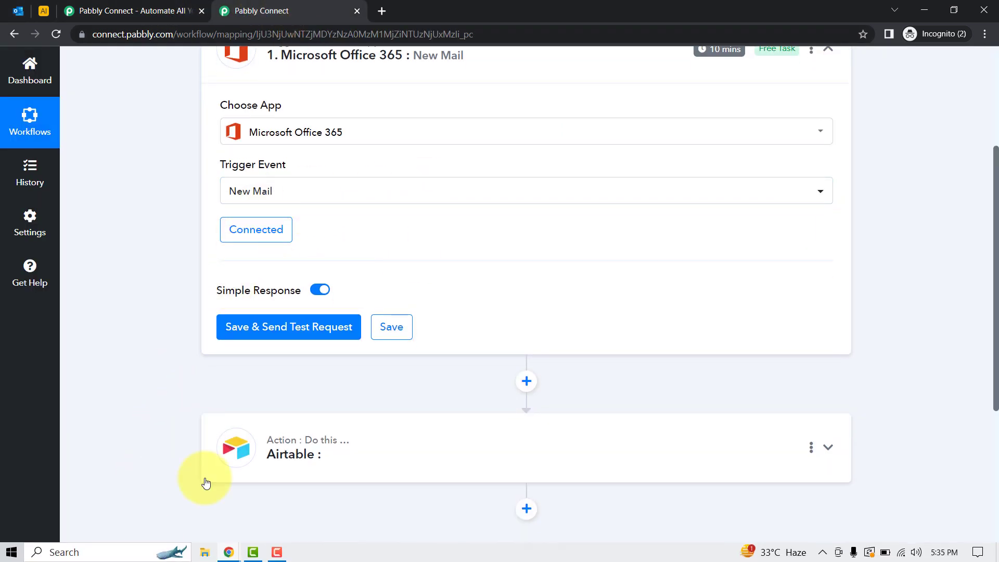
pyautogui.click(228, 554)
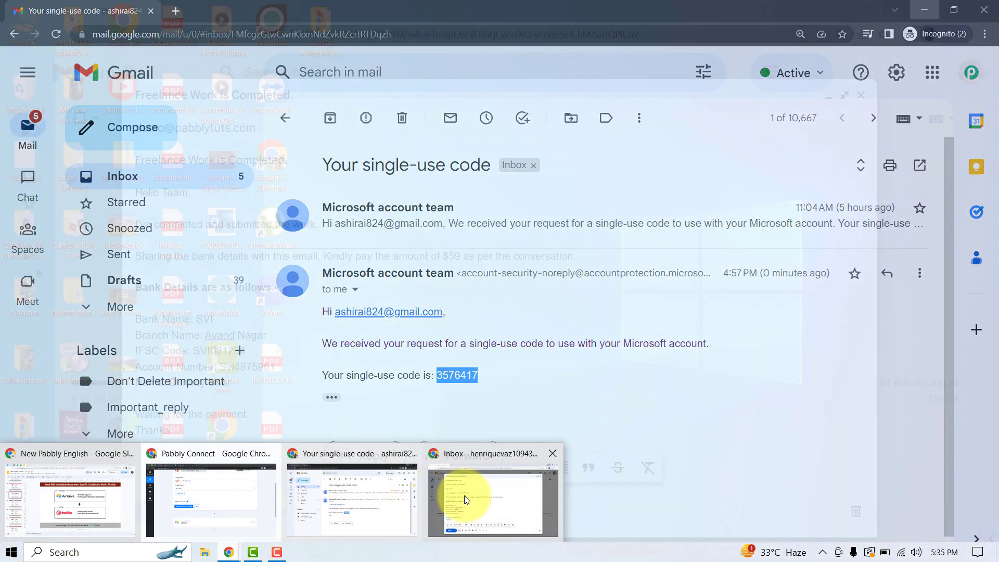
pyautogui.click(465, 497)
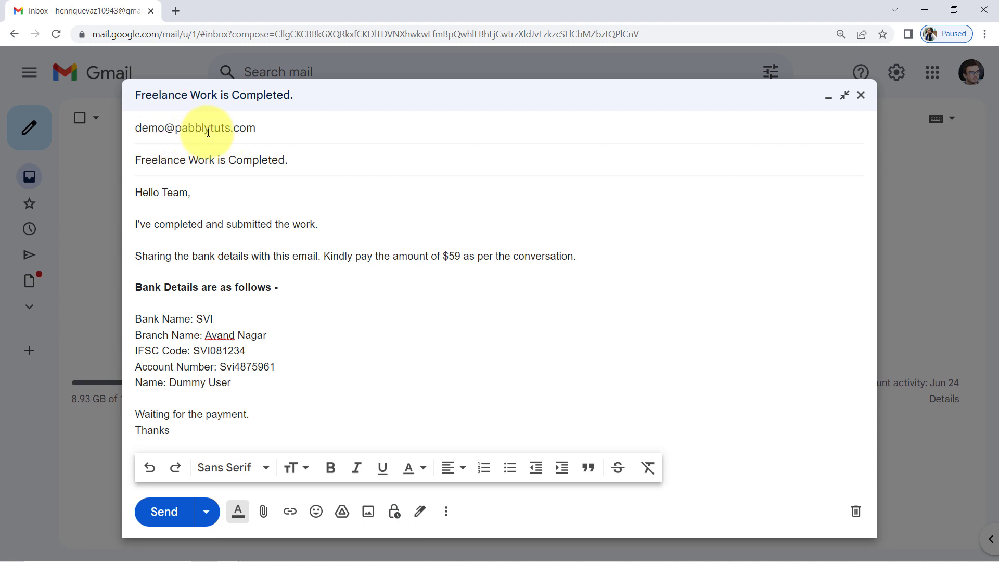
pyautogui.moveTo(208, 132)
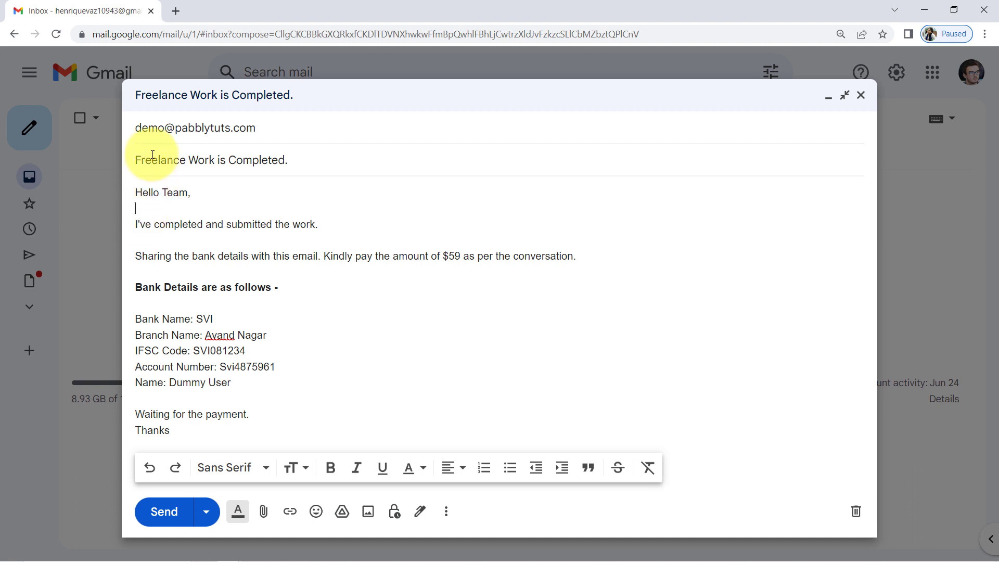
pyautogui.moveTo(165, 159); pyautogui.dragTo(284, 161)
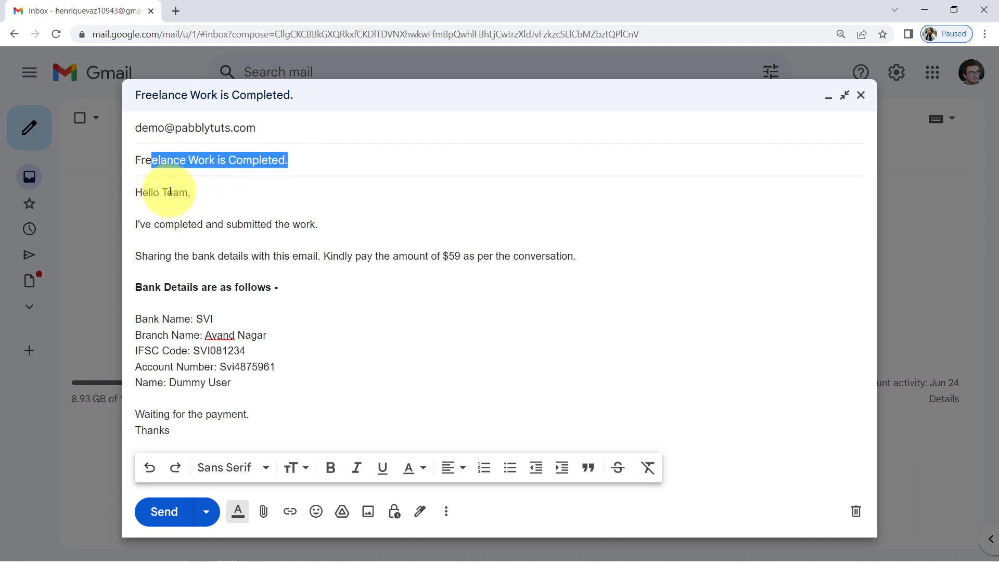
pyautogui.moveTo(155, 192); pyautogui.dragTo(300, 224)
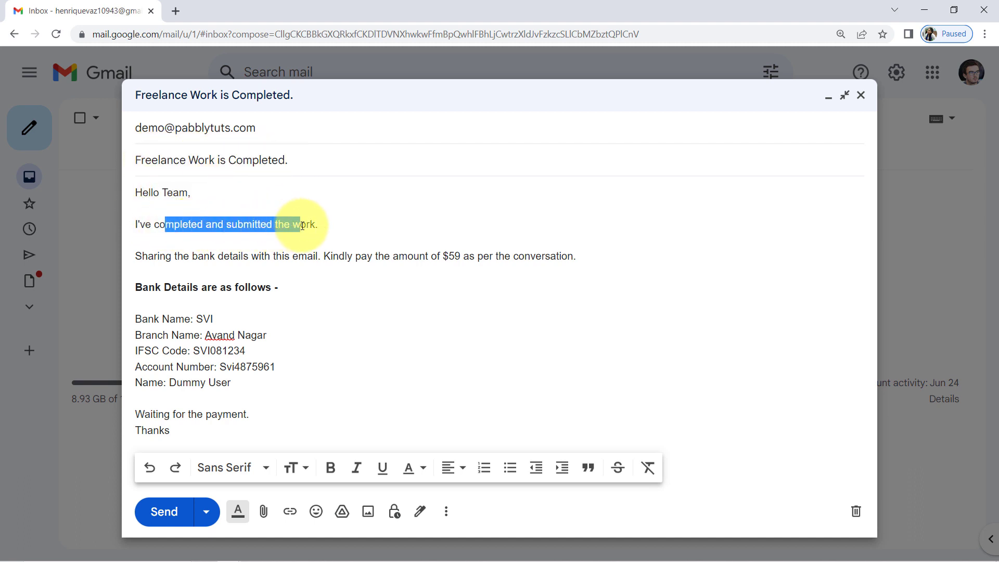
pyautogui.moveTo(165, 256); pyautogui.dragTo(584, 256)
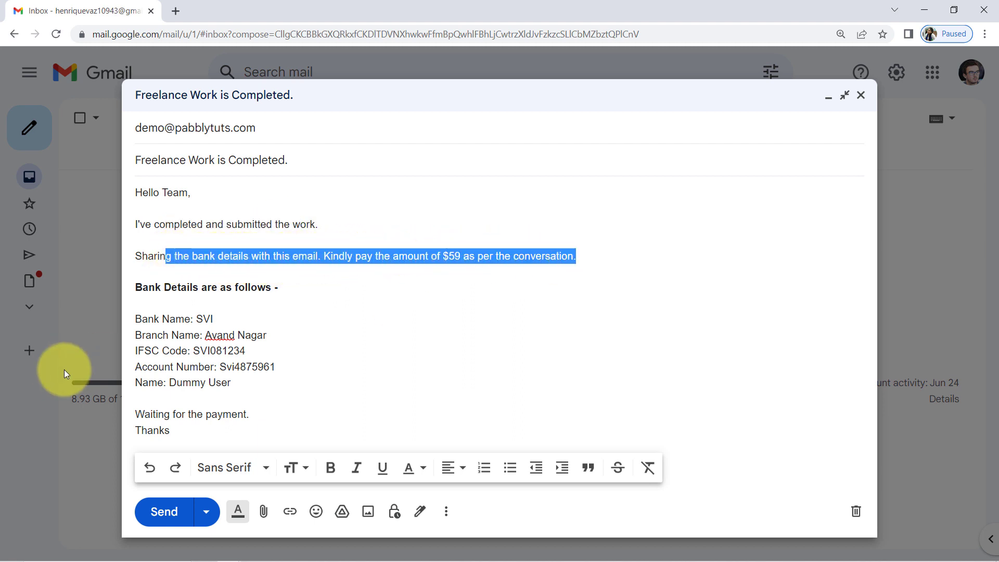
pyautogui.moveTo(209, 323); pyautogui.dragTo(224, 380)
pyautogui.click(222, 398)
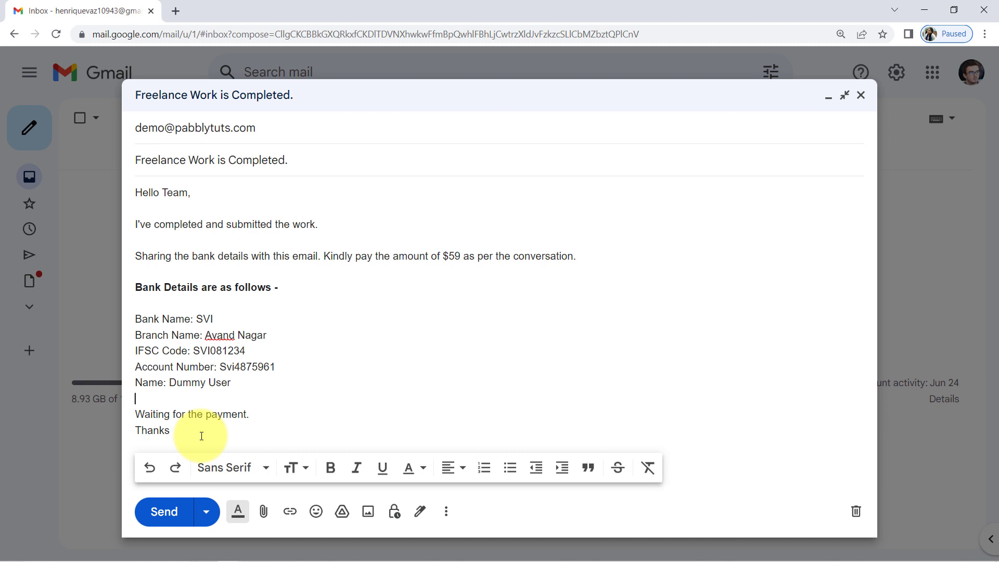
pyautogui.click(160, 515)
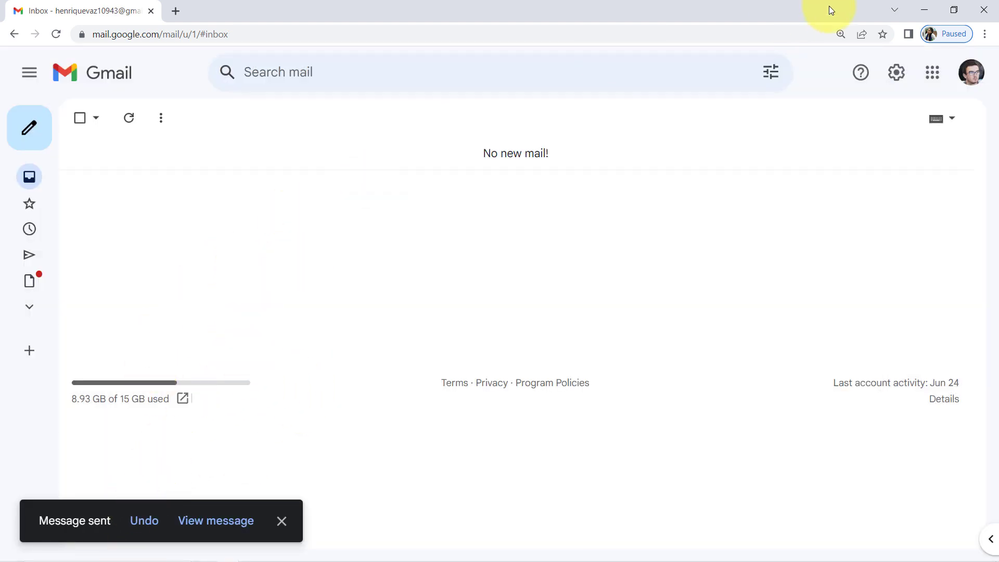
# Step: Return to the Outlook inbox and check whether the email has arrived
pyautogui.click(922, 15)
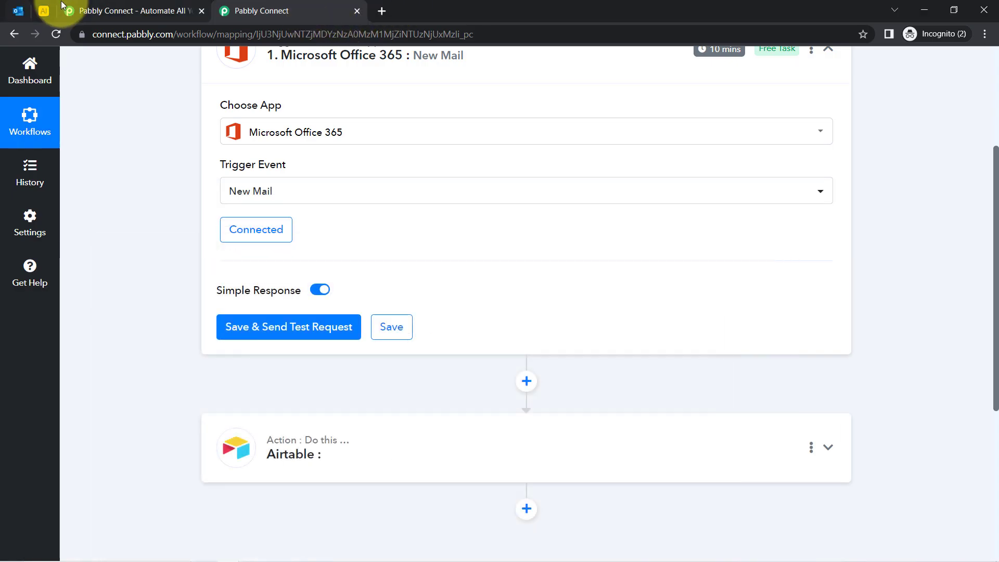
pyautogui.click(37, 12)
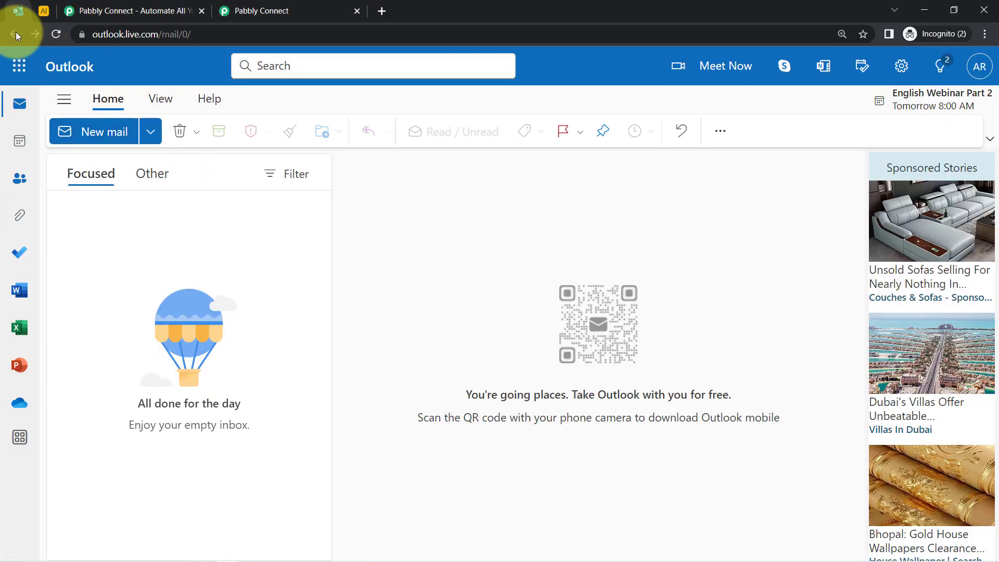
pyautogui.click(255, 10)
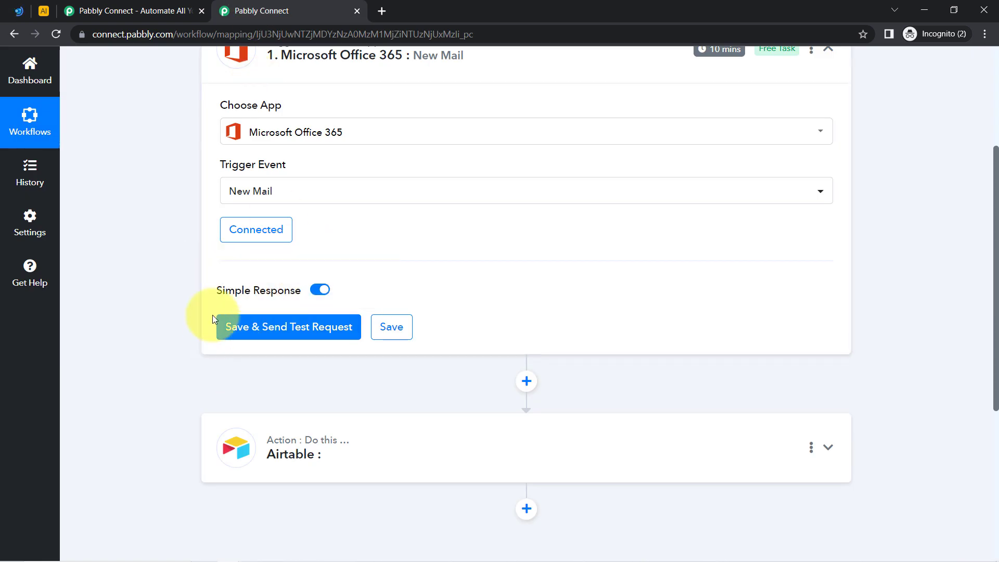
pyautogui.click(19, 9)
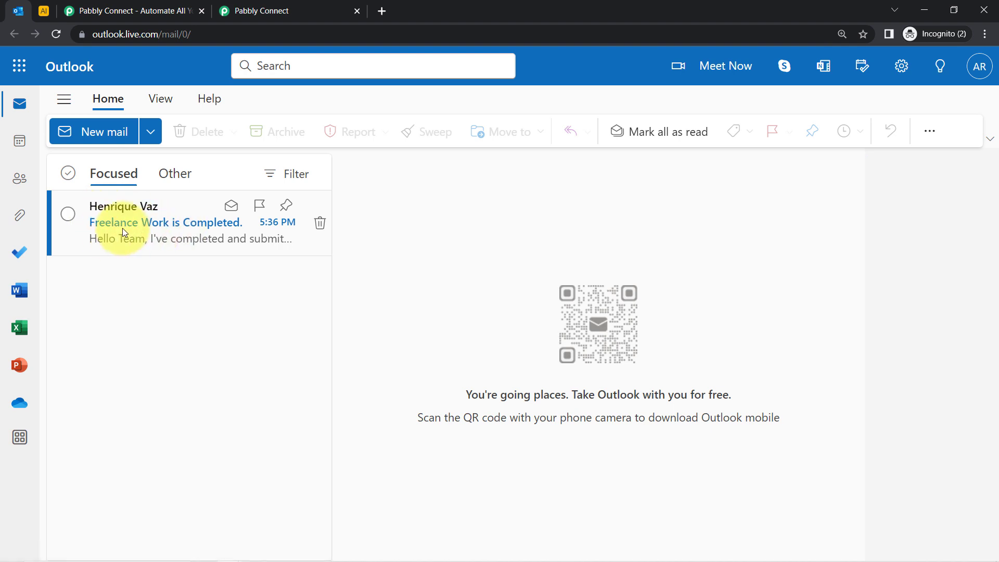
# Step: Save the New Mail trigger in the Pabbly Connect workflow with a test request and check the captured recipient and subject values
pyautogui.click(270, 4)
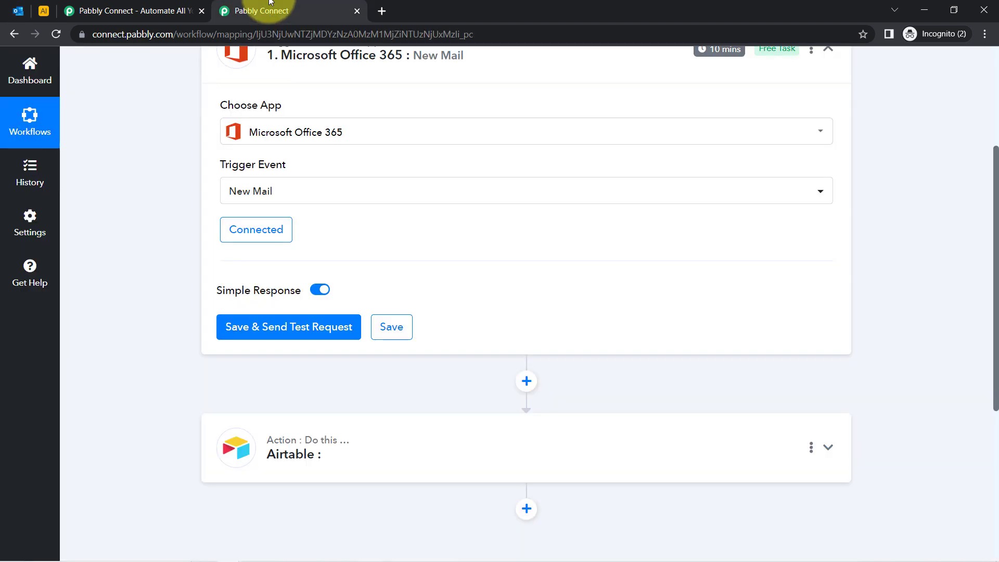
pyautogui.click(252, 326)
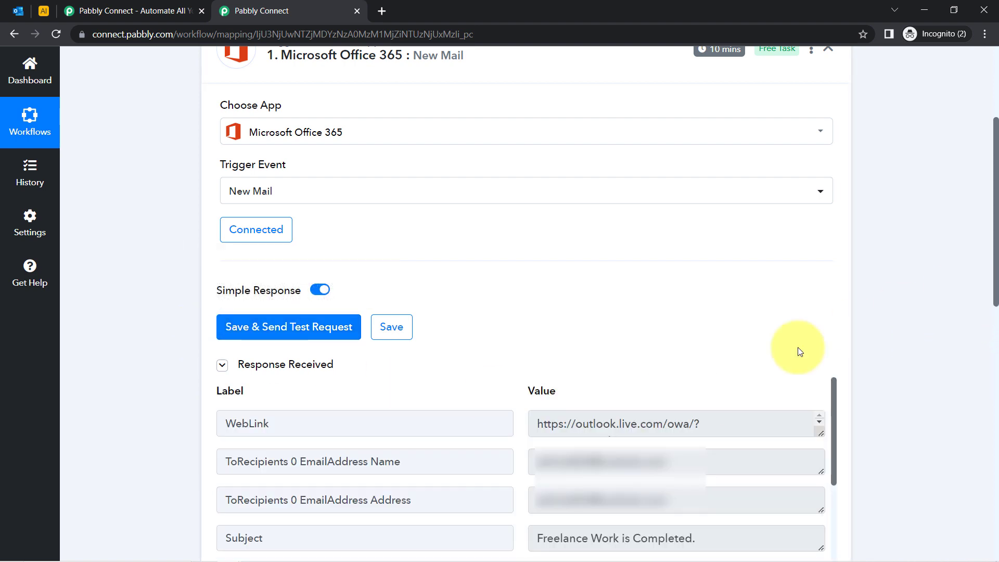
pyautogui.click(577, 458)
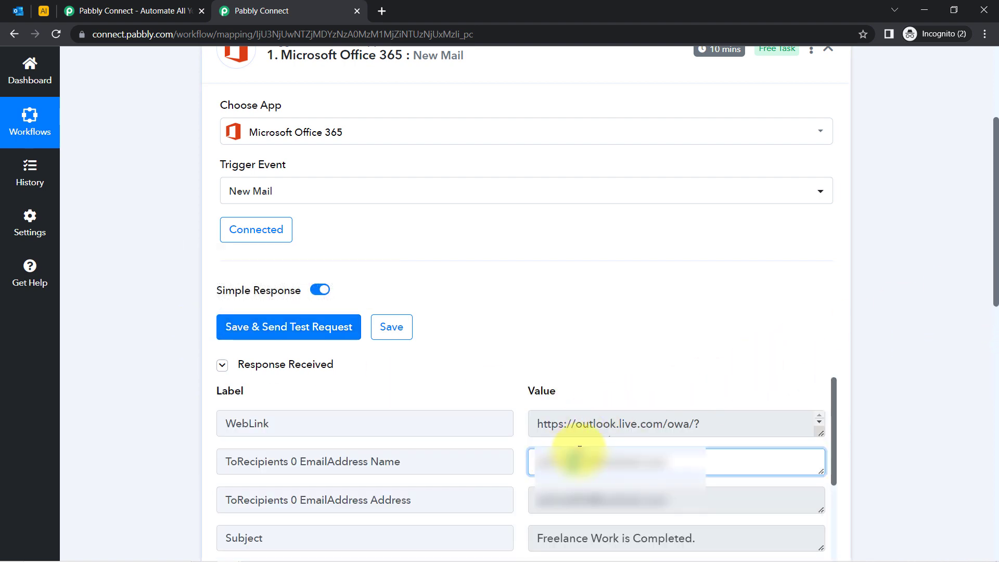
pyautogui.moveTo(595, 447); pyautogui.dragTo(664, 432)
pyautogui.moveTo(564, 461); pyautogui.dragTo(671, 466)
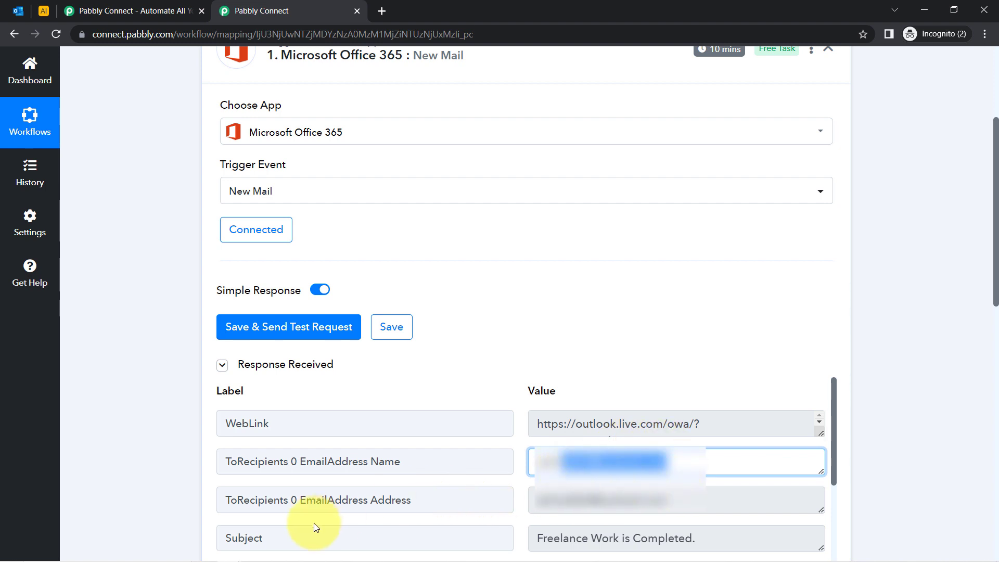
pyautogui.click(557, 497)
pyautogui.moveTo(567, 461); pyautogui.dragTo(641, 458)
pyautogui.moveTo(608, 500); pyautogui.dragTo(561, 514)
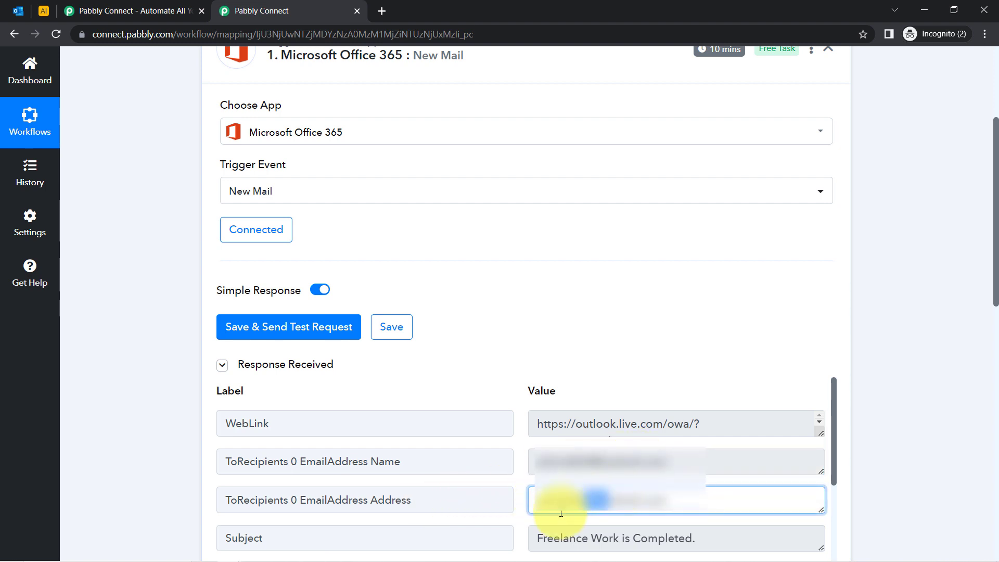
pyautogui.tripleClick(549, 534)
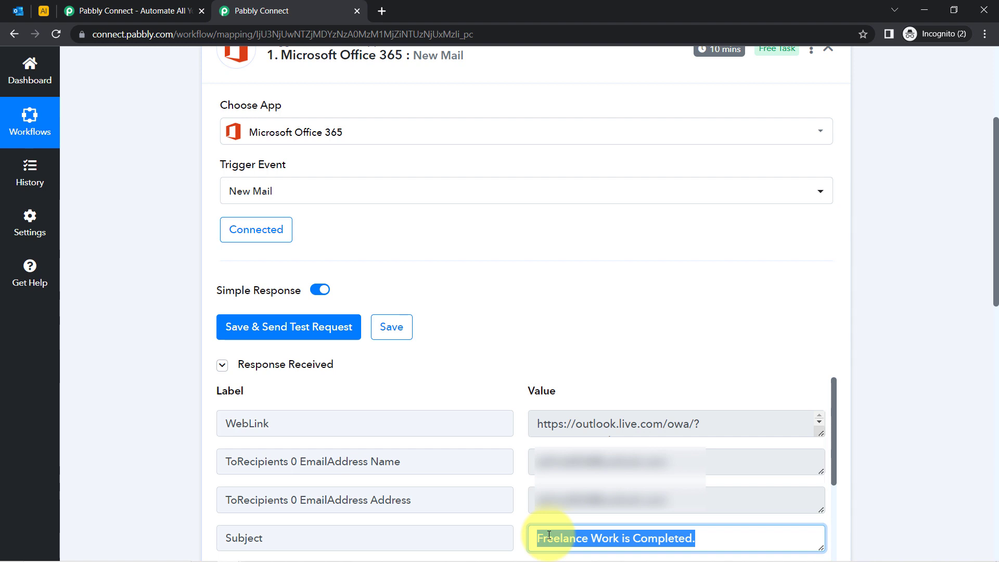
# Step: Examine the sender name, sender email address and ReceivedDateTime values in the trigger response
pyautogui.moveTo(997, 229); pyautogui.dragTo(997, 405)
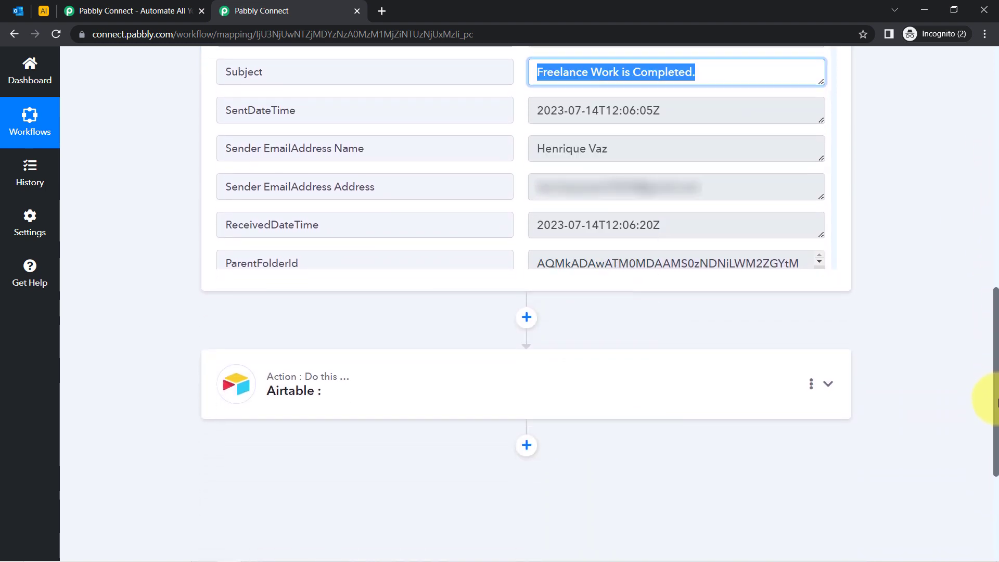
pyautogui.moveTo(548, 150); pyautogui.dragTo(624, 143)
pyautogui.moveTo(572, 183); pyautogui.dragTo(713, 184)
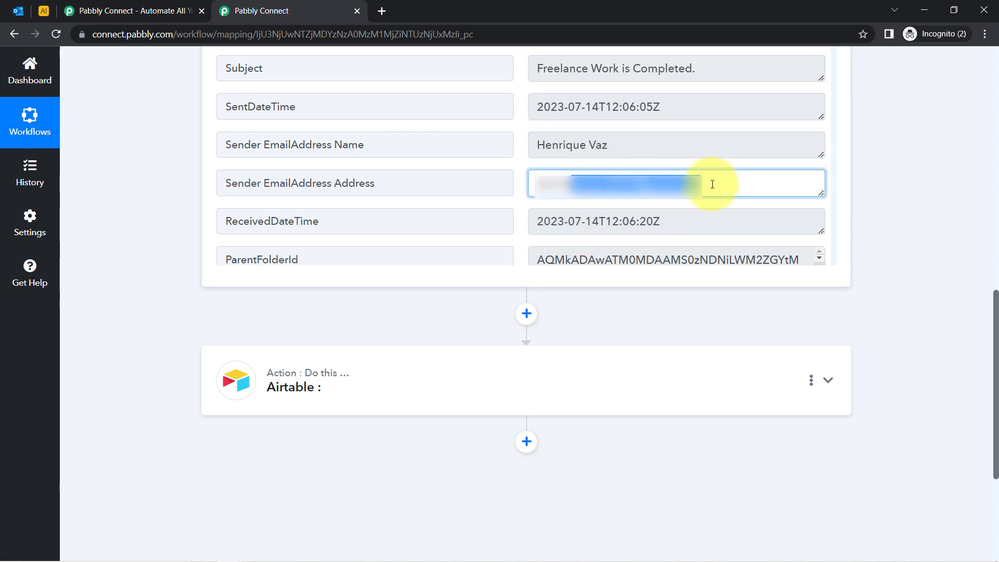
pyautogui.moveTo(566, 224); pyautogui.dragTo(846, 241)
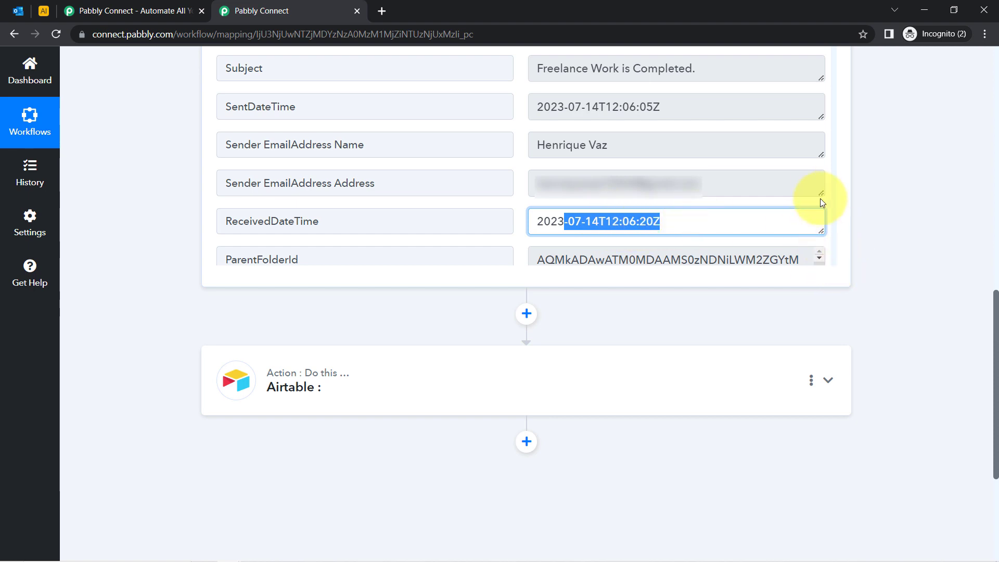
# Step: Enlarge the BodyPreview value in the trigger response and read through the captured email body
pyautogui.scroll(-15, 831, 127)
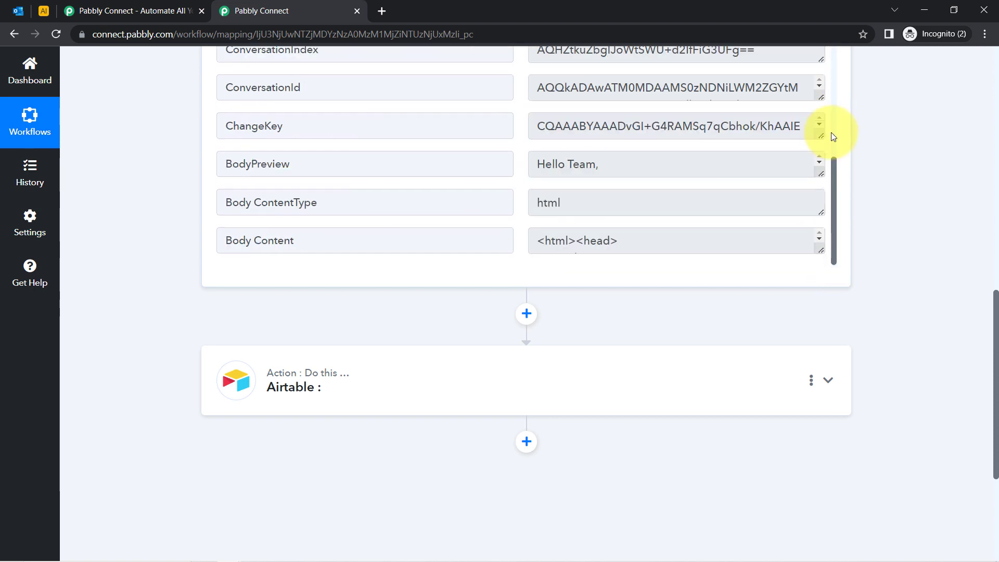
pyautogui.scroll(5, 784, 238)
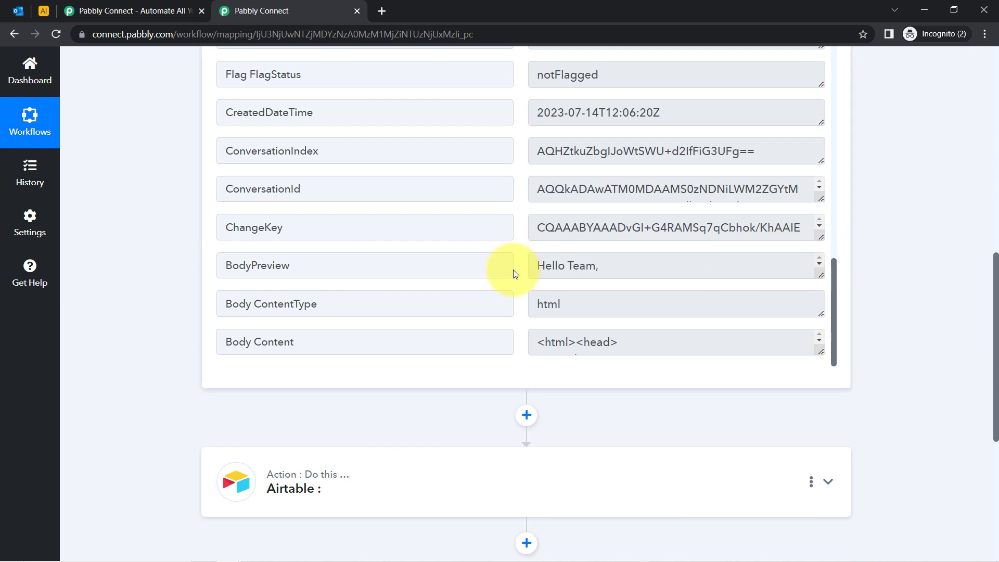
pyautogui.moveTo(335, 264); pyautogui.dragTo(273, 263)
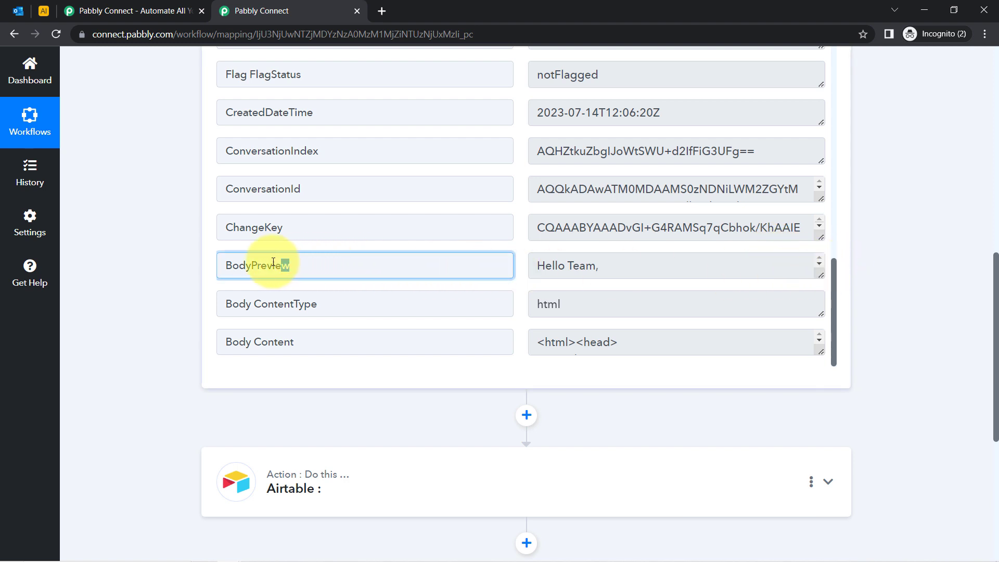
pyautogui.click(815, 278)
pyautogui.moveTo(822, 274); pyautogui.dragTo(818, 357)
pyautogui.click(678, 302)
pyautogui.moveTo(642, 301); pyautogui.dragTo(733, 301)
pyautogui.moveTo(820, 281); pyautogui.dragTo(826, 327)
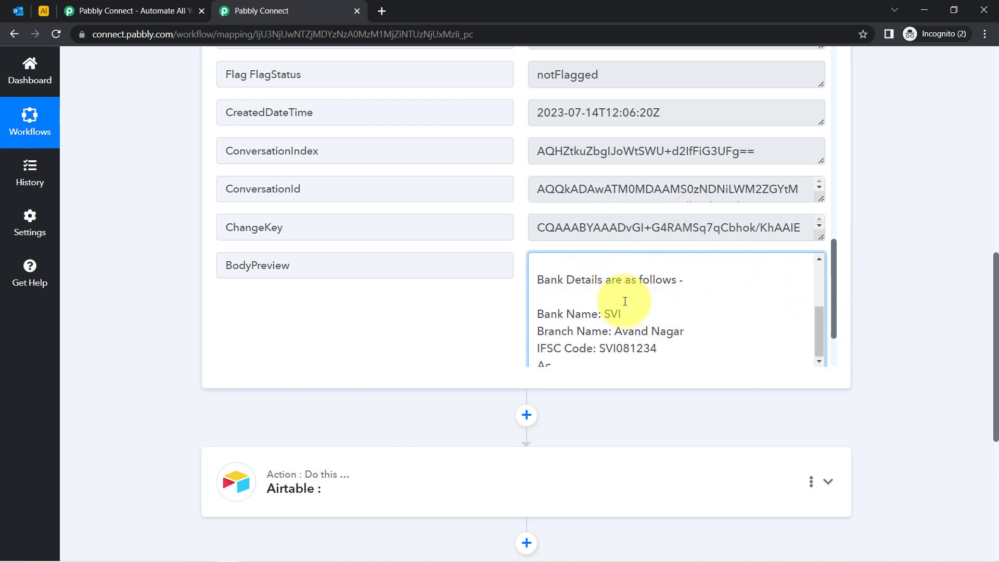
pyautogui.scroll(-1, 136, 217)
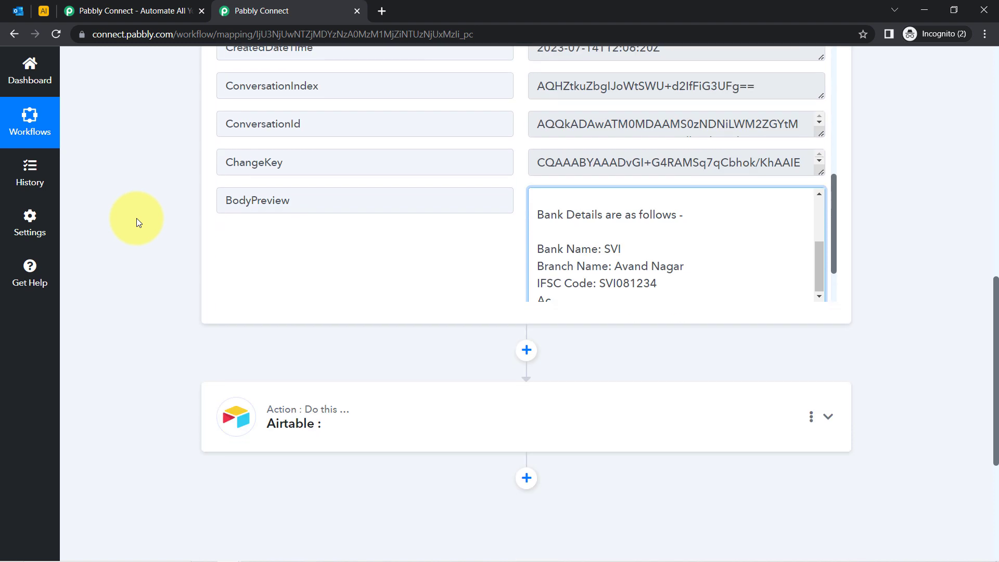
# Step: Compare the captured trigger response with the received email in the Outlook inbox
pyautogui.scroll(2, 136, 218)
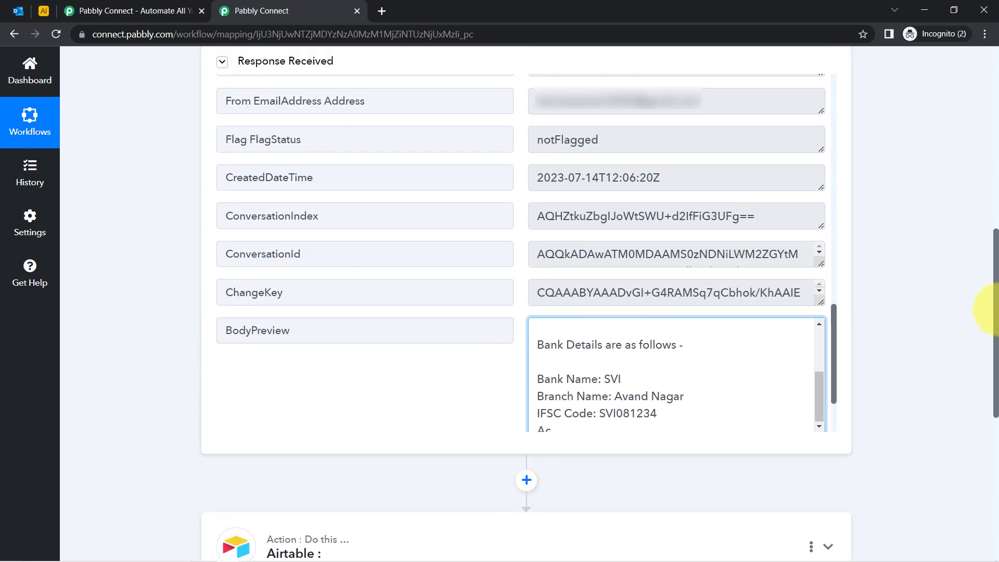
pyautogui.moveTo(994, 282); pyautogui.dragTo(994, 311)
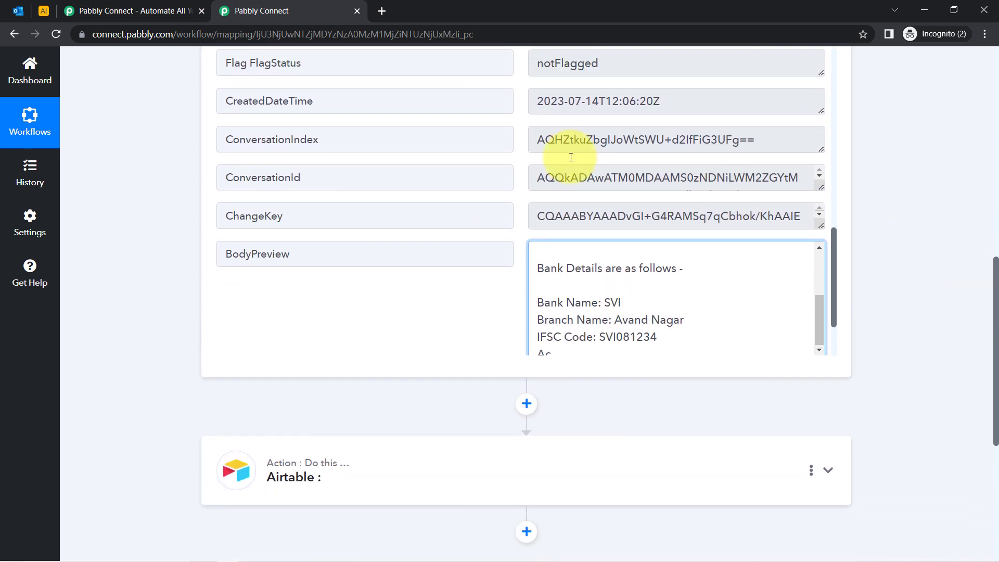
pyautogui.click(24, 11)
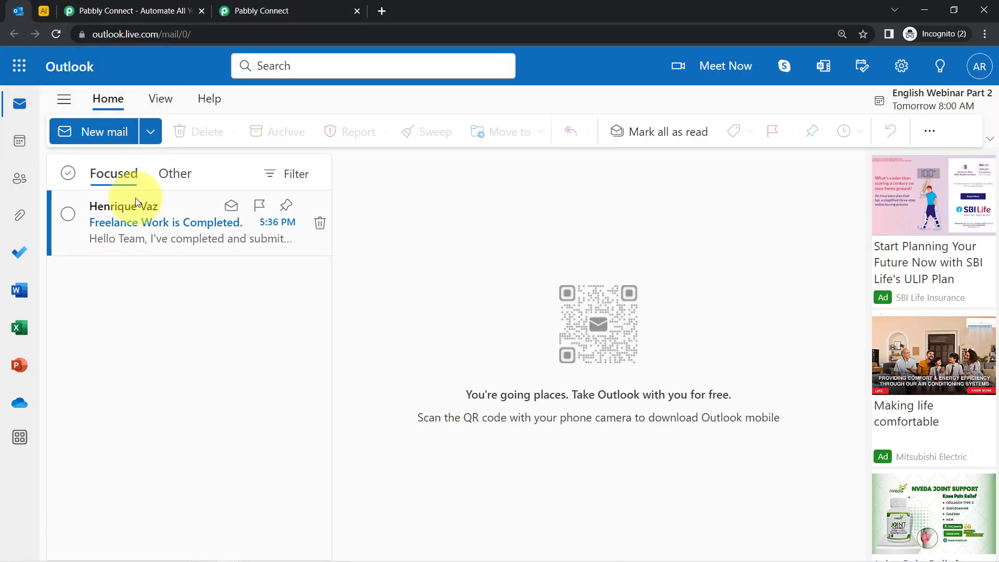
pyautogui.click(256, 8)
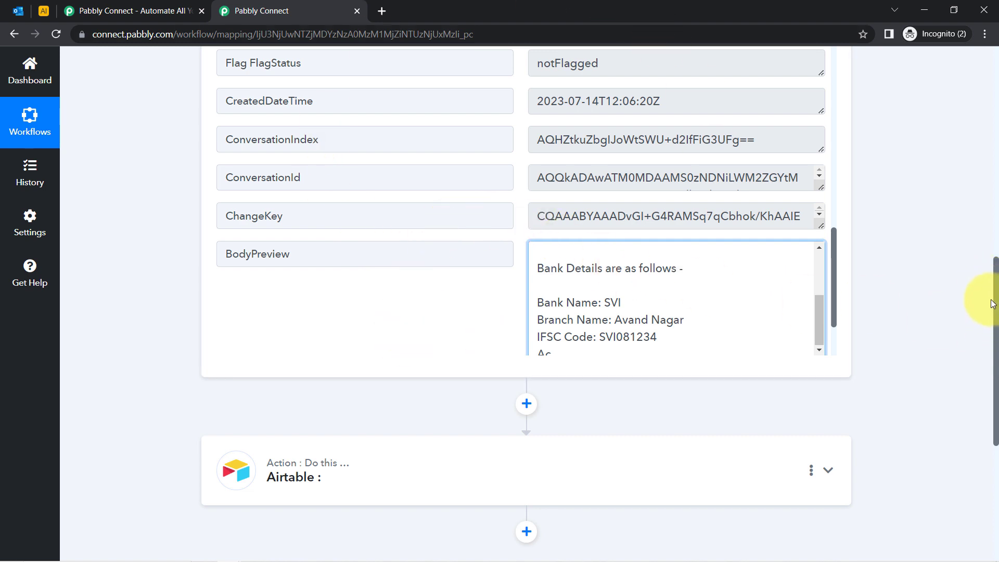
# Step: Set the Airtable action event to Create Record and open its account connection settings
pyautogui.moveTo(996, 293); pyautogui.dragTo(995, 421)
pyautogui.click(276, 172)
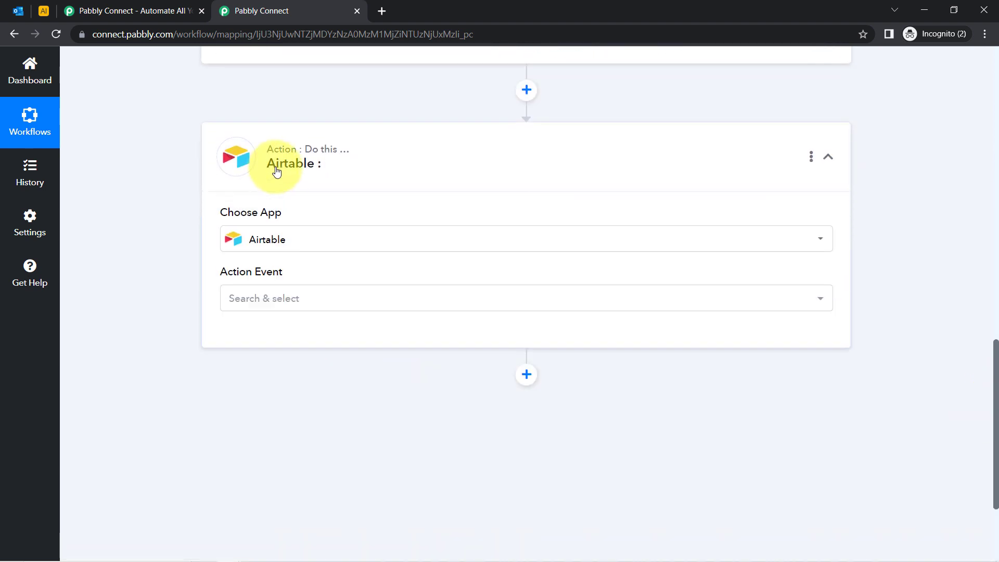
pyautogui.click(246, 303)
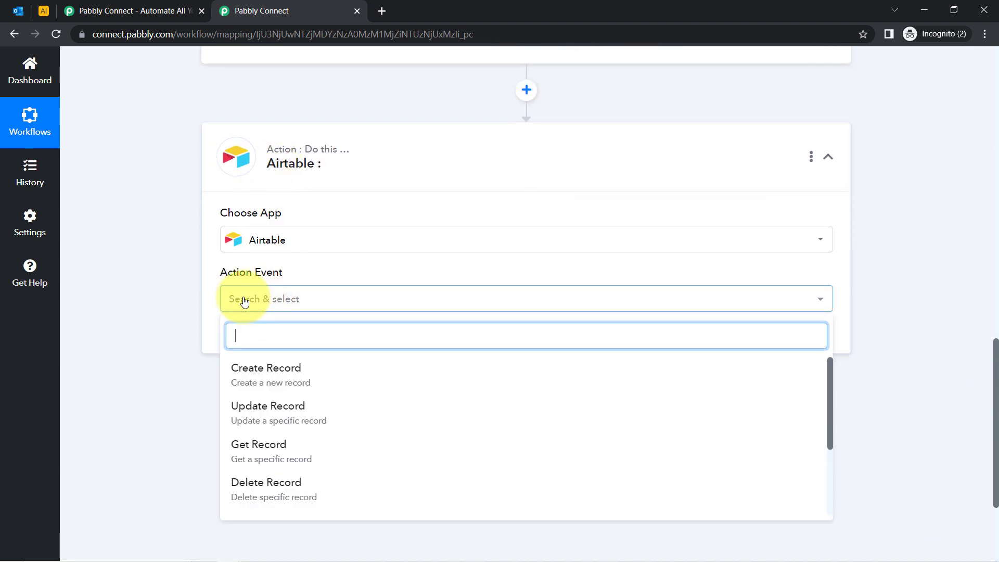
pyautogui.click(253, 378)
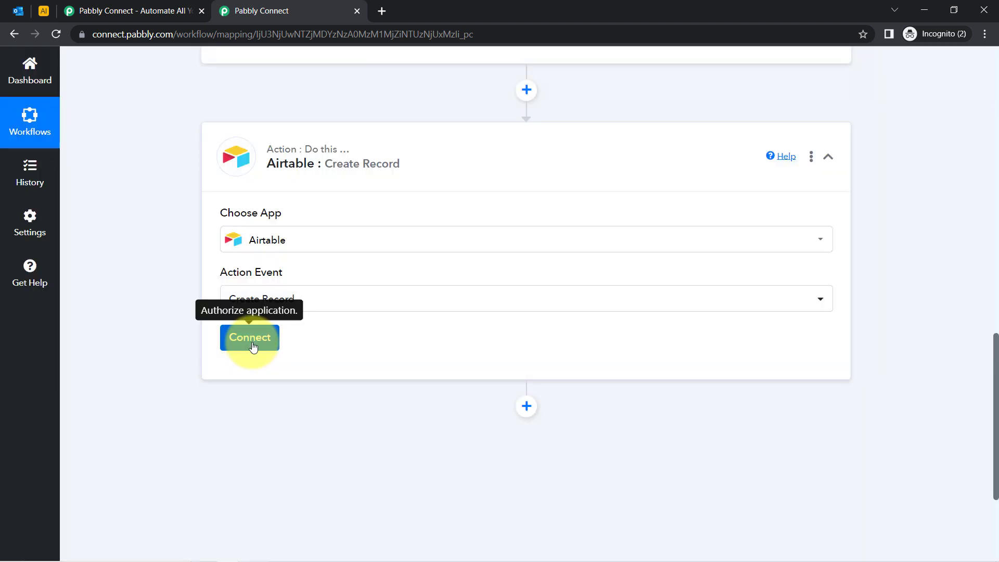
pyautogui.click(251, 342)
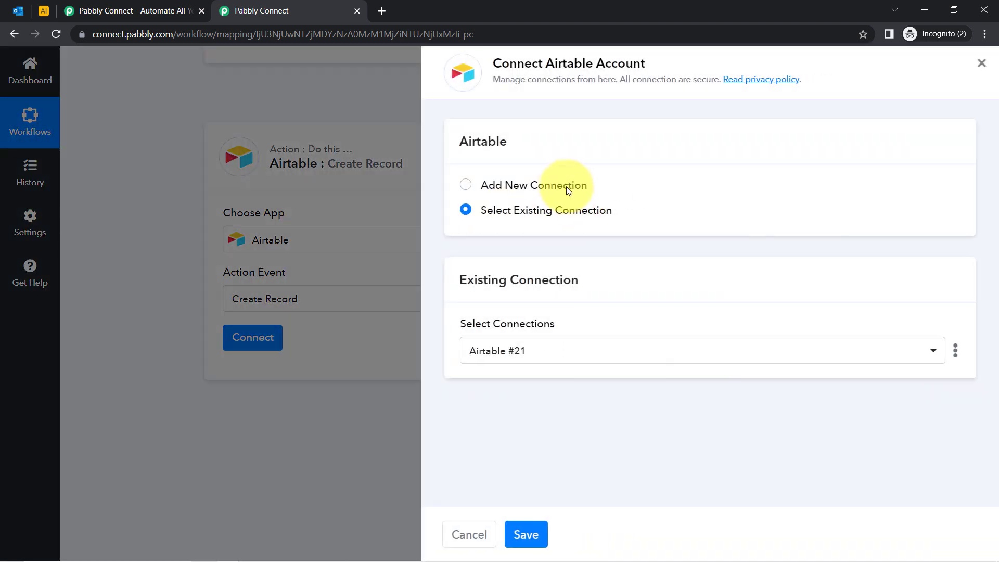
# Step: Choose to add a new Airtable connection and open the Developer Hub token page in a separate tab
pyautogui.click(558, 186)
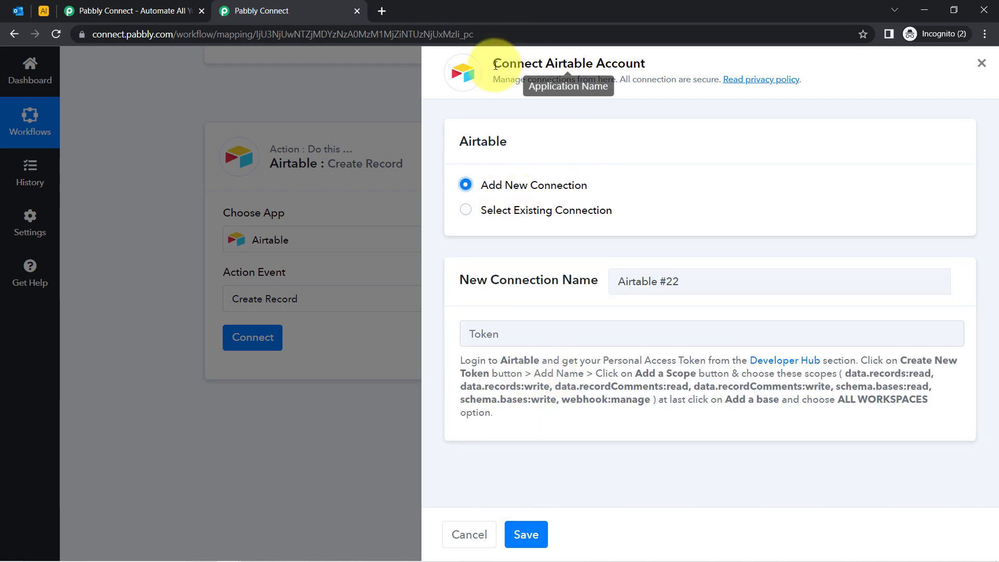
pyautogui.moveTo(495, 63); pyautogui.dragTo(562, 63)
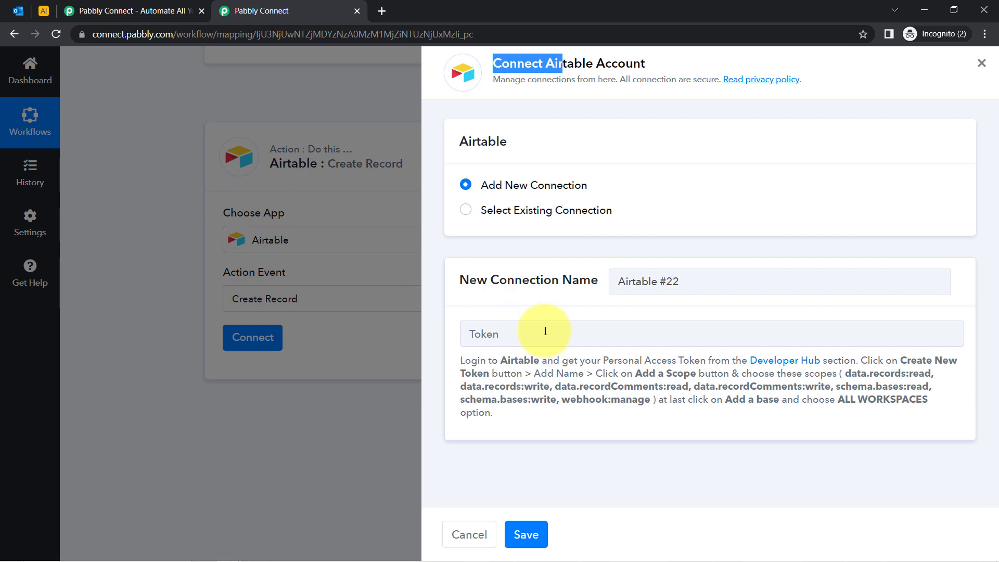
pyautogui.rightClick(796, 360)
pyautogui.click(758, 342)
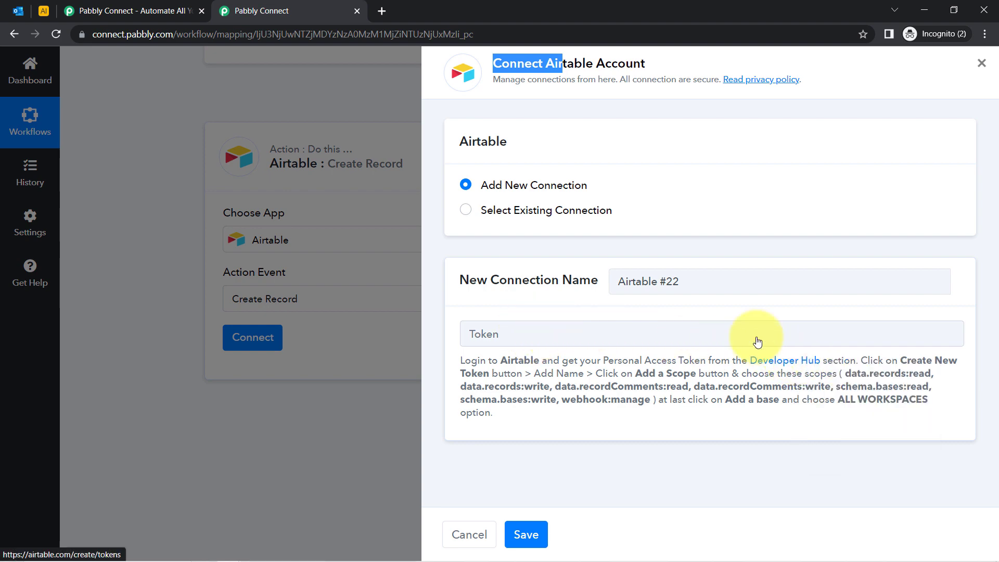
pyautogui.click(370, 6)
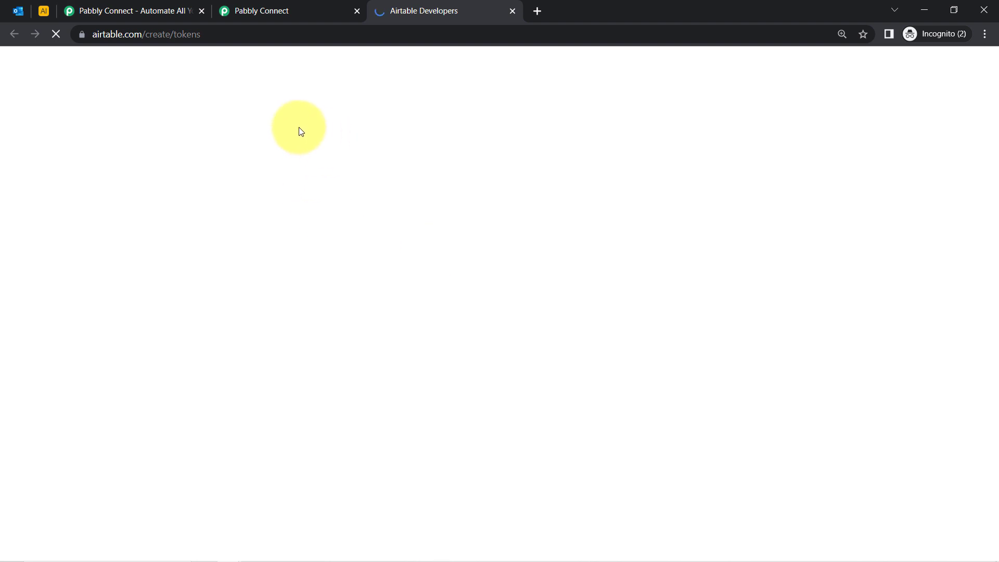
# Step: Review the token instructions in the Pabbly connection settings and start a new Airtable personal access token named "Connection with outlook"
pyautogui.click(250, 9)
pyautogui.moveTo(856, 360); pyautogui.dragTo(834, 408)
pyautogui.click(834, 408)
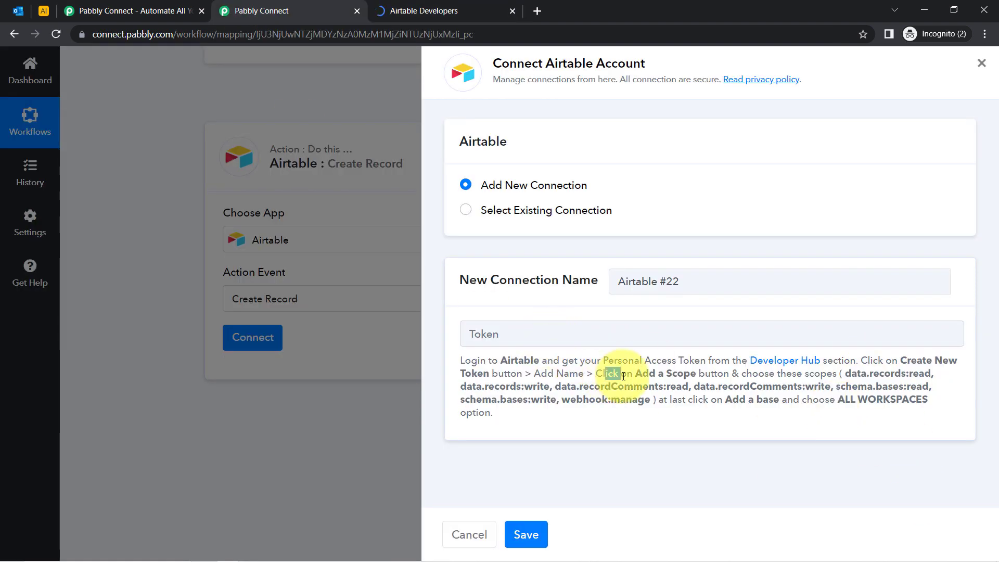
pyautogui.moveTo(623, 376); pyautogui.dragTo(901, 390)
pyautogui.click(428, 11)
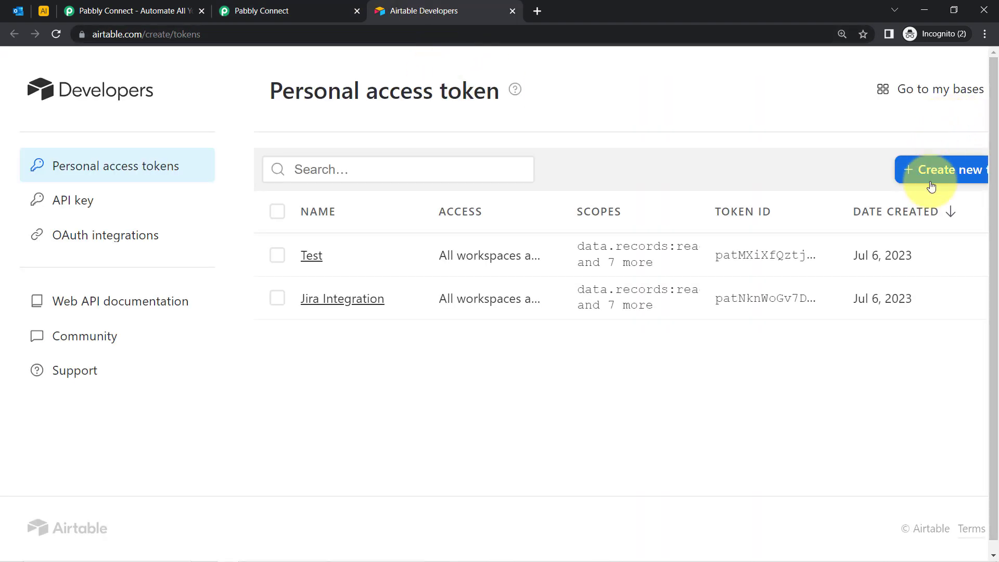
pyautogui.click(931, 186)
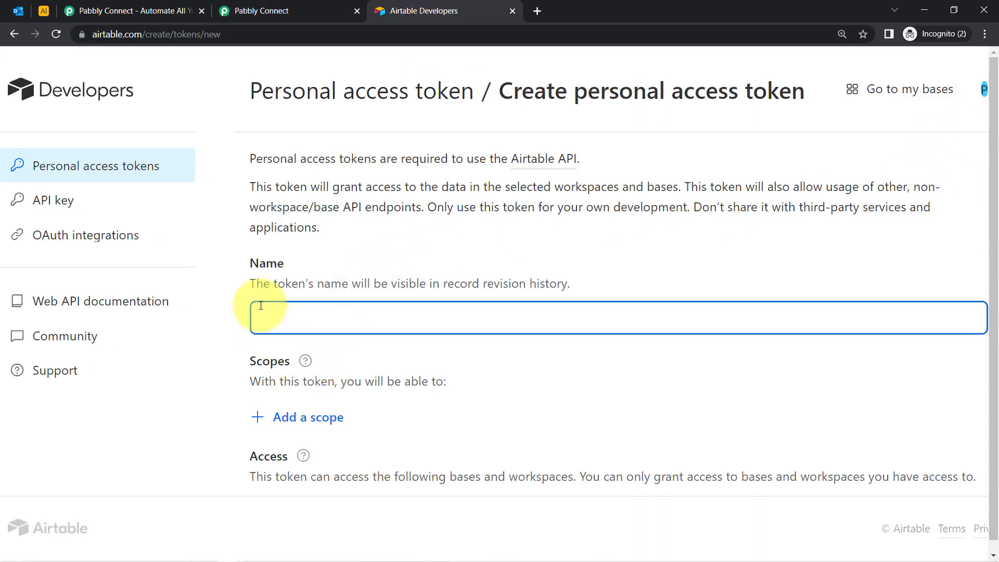
pyautogui.write('Con')
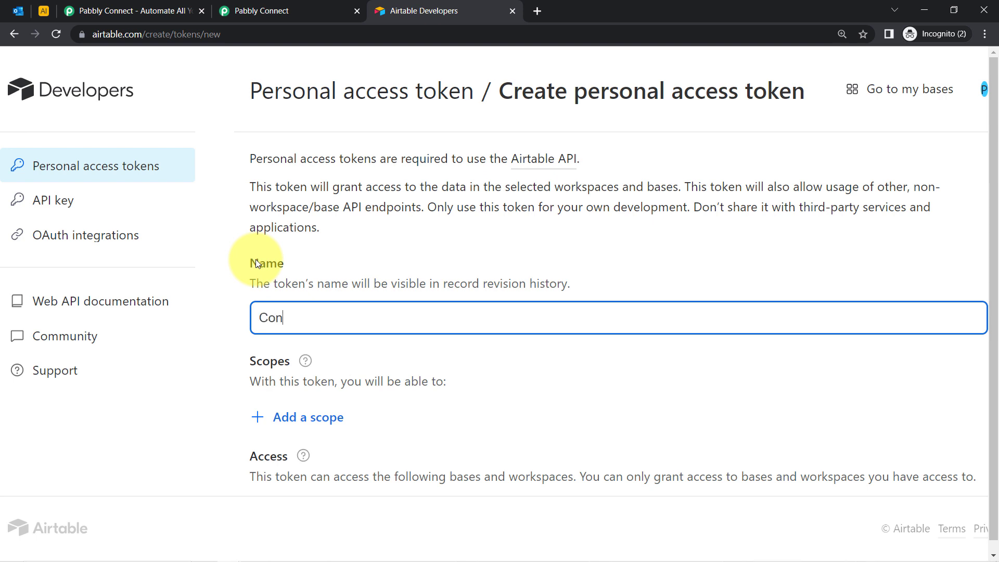
pyautogui.write('nection with outllo')
pyautogui.press('BackSpace')
pyautogui.press('BackSpace')
pyautogui.press('BackSpace')
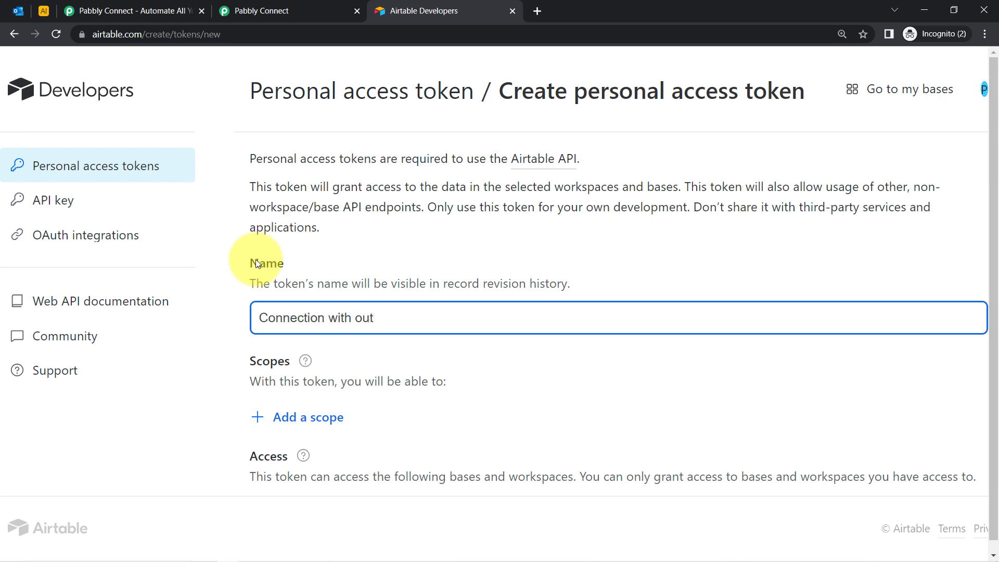
pyautogui.write('look')
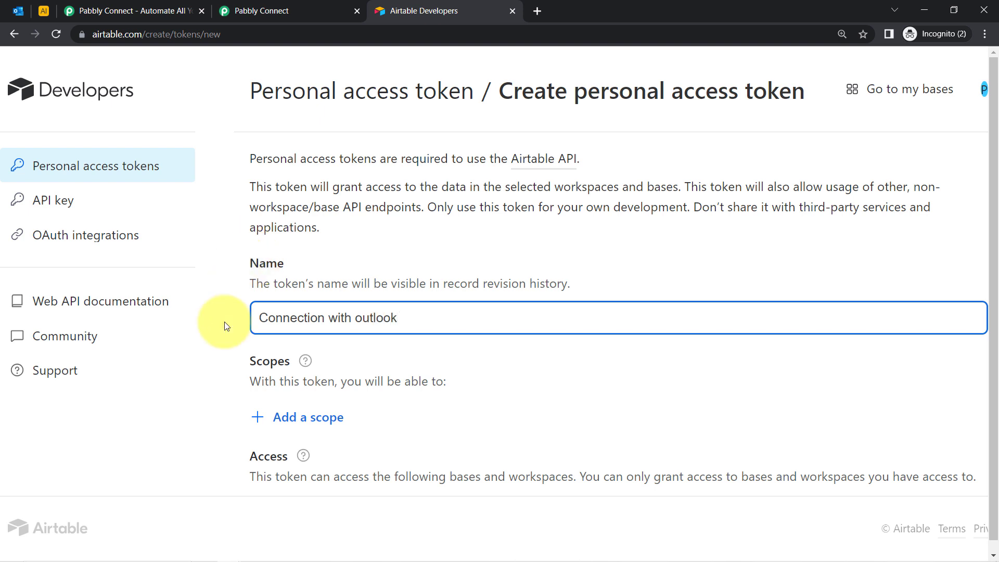
# Step: Add the scopes data.records:read and write, data.recordComments:read and write, schema.bases:read and write, and webhook:manage to the token
pyautogui.scroll(-1, 307, 364)
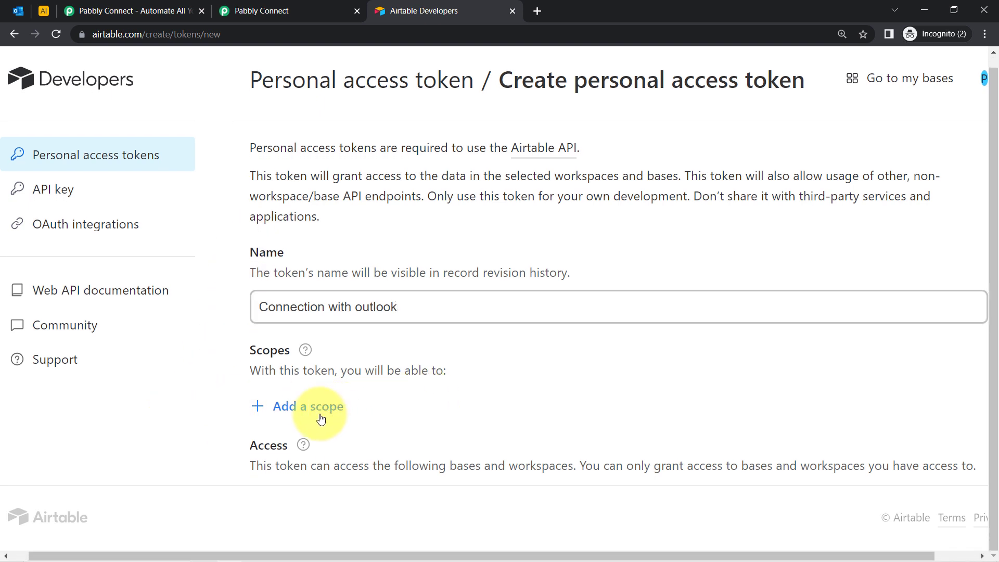
pyautogui.click(321, 411)
pyautogui.scroll(-1, 326, 352)
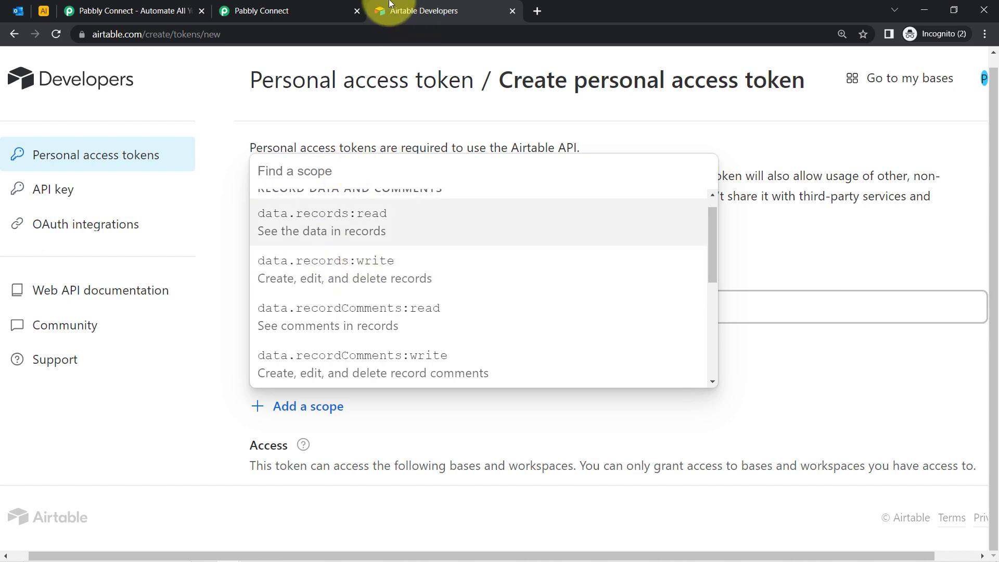
pyautogui.click(268, 10)
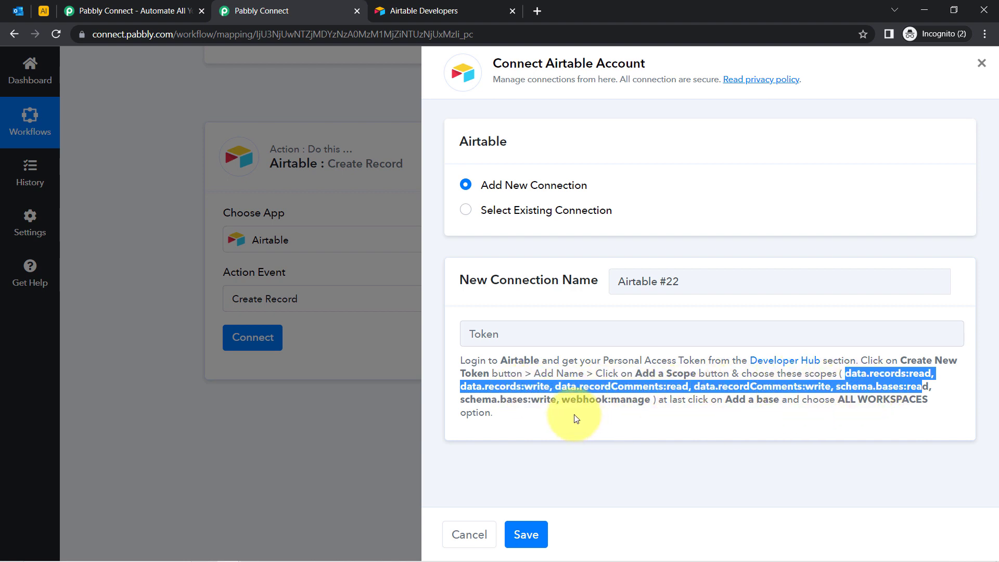
pyautogui.moveTo(507, 400); pyautogui.dragTo(638, 400)
pyautogui.click(422, 4)
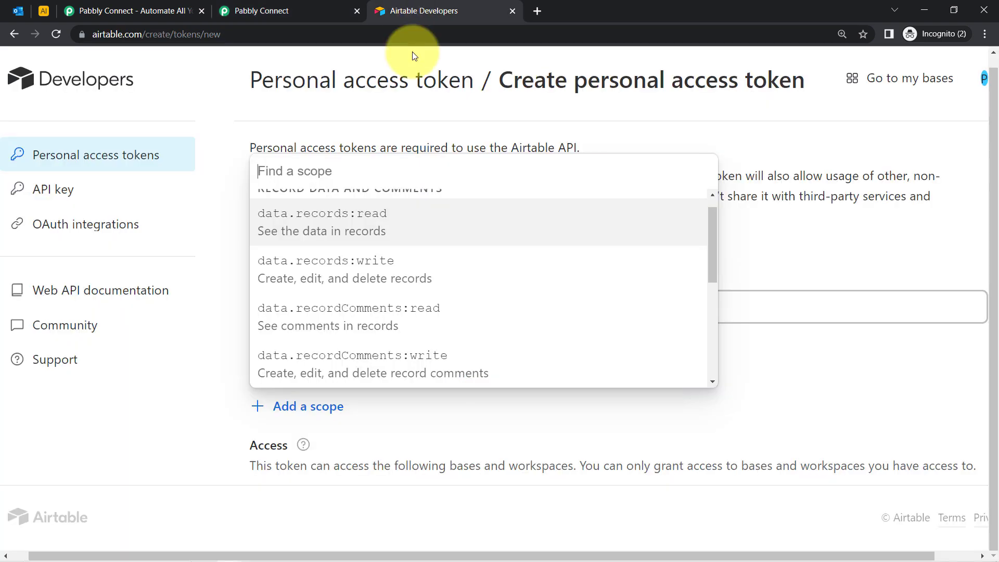
pyautogui.click(306, 252)
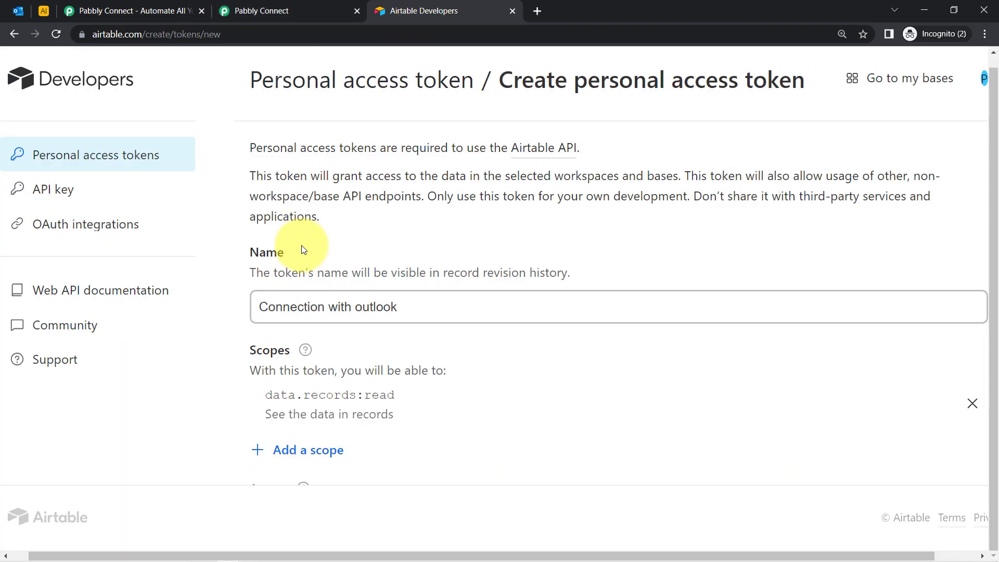
pyautogui.click(285, 449)
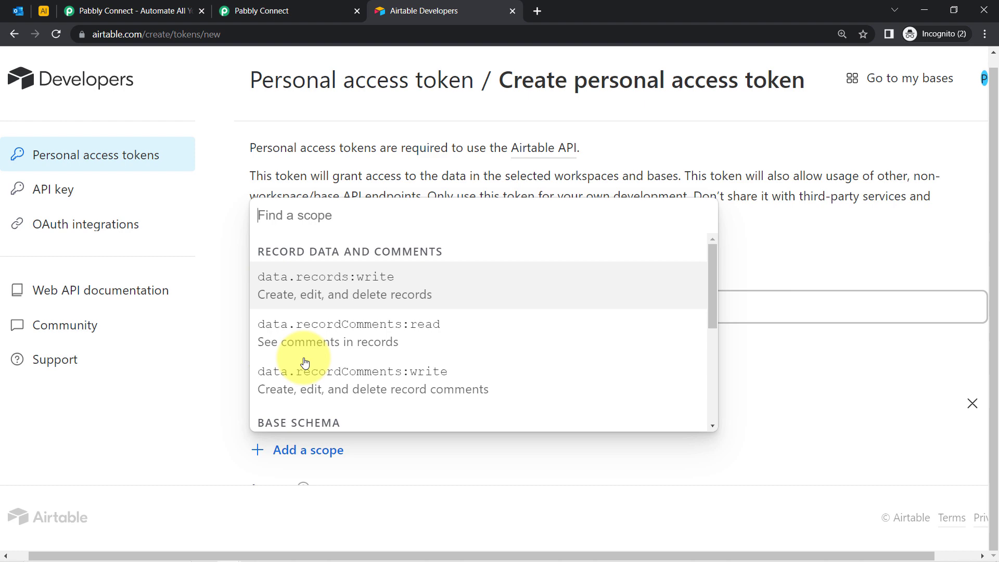
pyautogui.click(319, 290)
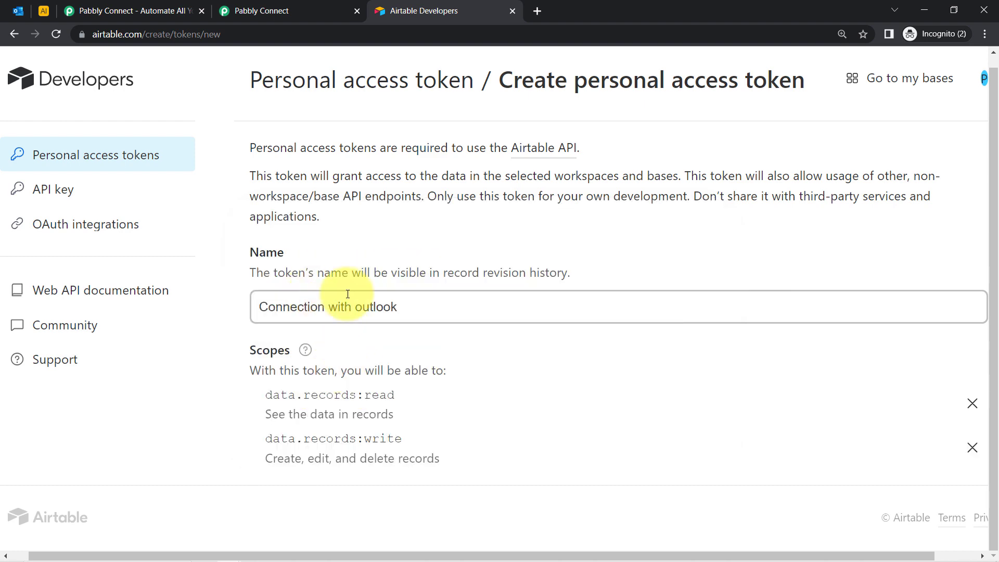
pyautogui.scroll(-3, 349, 319)
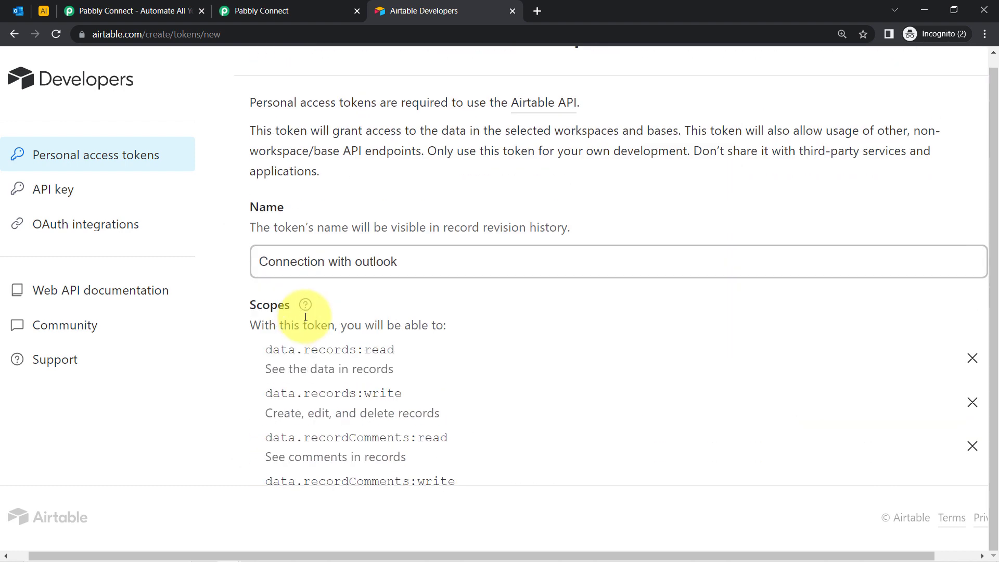
pyautogui.scroll(-6, 281, 322)
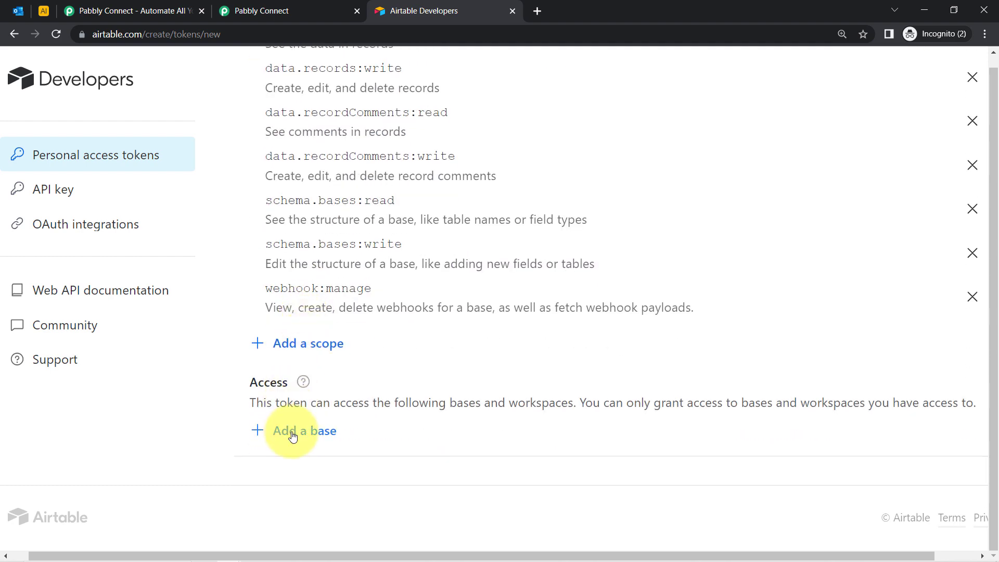
# Step: Grant the token access to all current and future bases in all workspaces, checking this against the Pabbly connection instructions
pyautogui.click(293, 437)
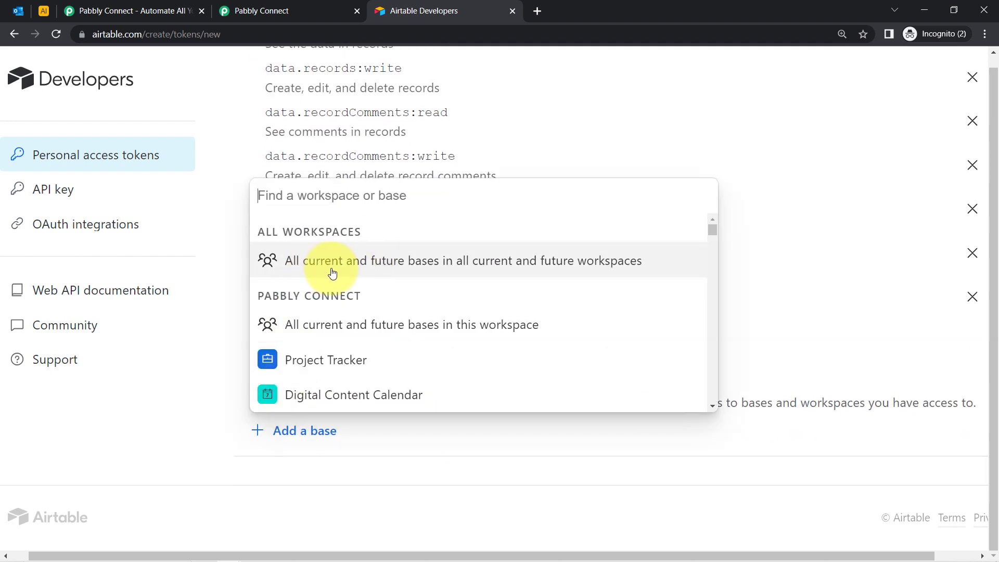
pyautogui.click(386, 267)
pyautogui.click(312, 7)
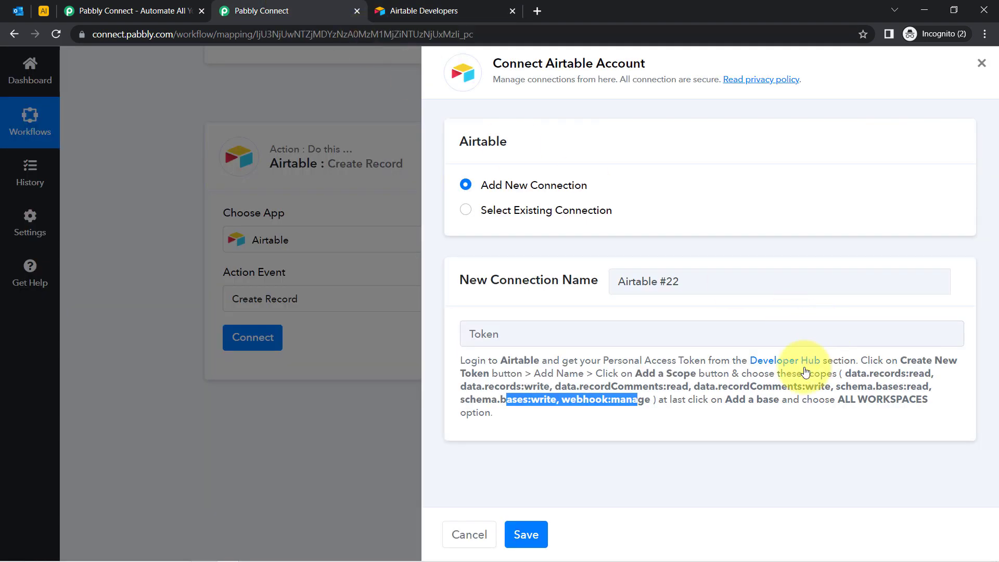
pyautogui.moveTo(739, 399); pyautogui.dragTo(772, 433)
pyautogui.click(372, 4)
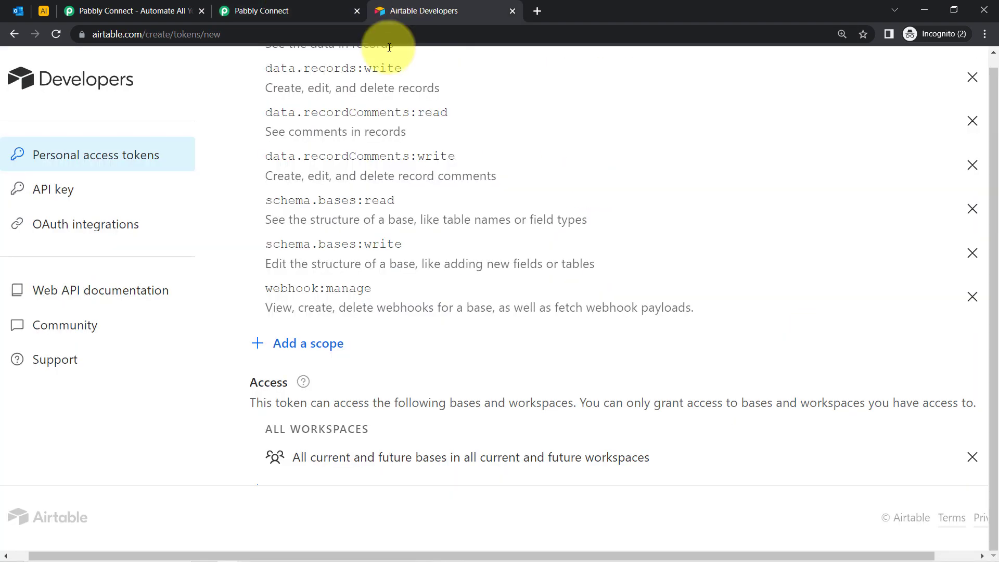
# Step: Create the personal access token, copy it and close its confirmation dialog
pyautogui.scroll(-3, 647, 460)
pyautogui.click(922, 451)
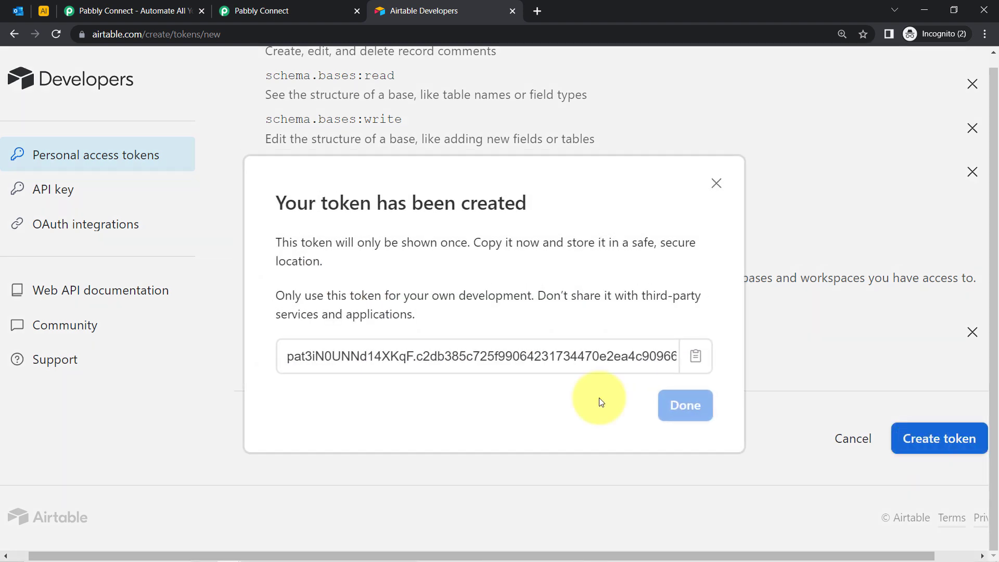
pyautogui.click(696, 357)
pyautogui.click(685, 405)
# Step: Paste the personal access token into the Token field of the Pabbly Airtable connection and save the connection
pyautogui.click(261, 11)
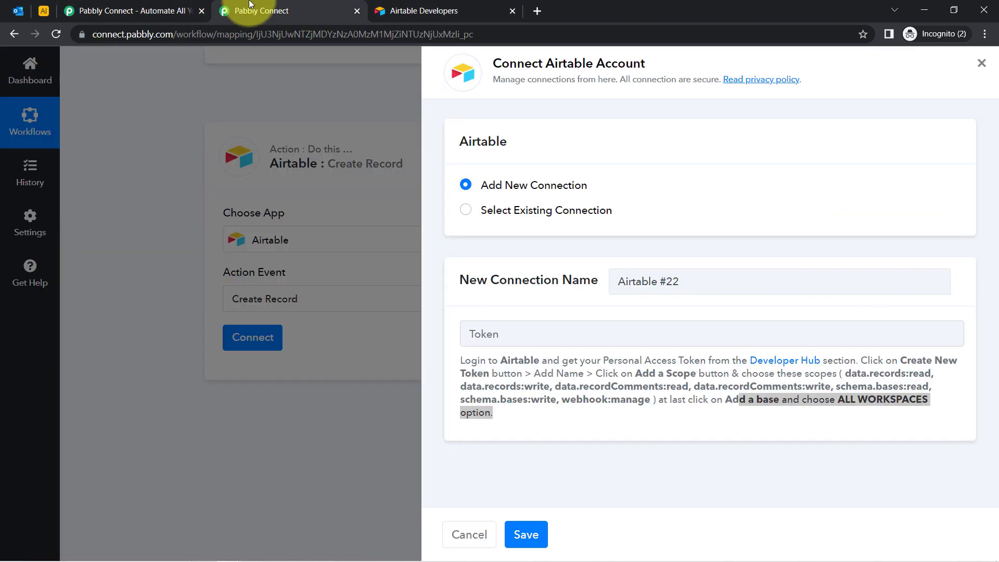
pyautogui.click(522, 333)
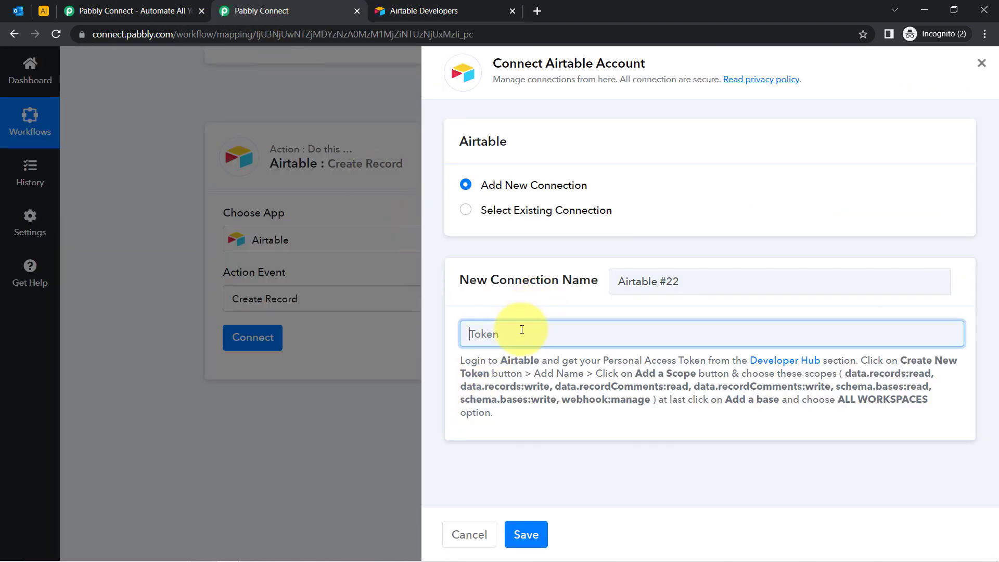
pyautogui.hotkey('ctrl', 'v')
pyautogui.click(523, 535)
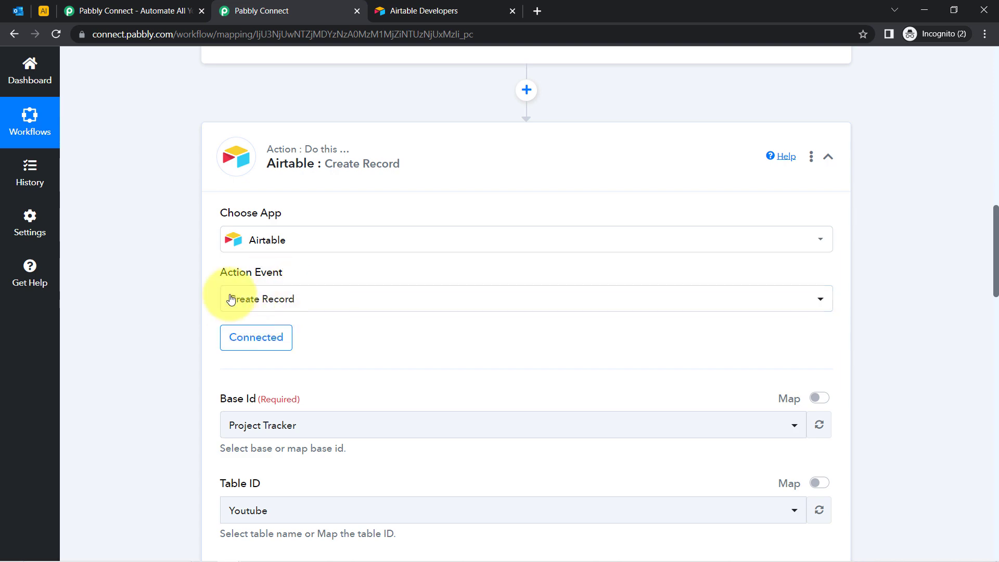
# Step: Check the base name in Airtable and set the Create Record action's Base Id to All Important Emails
pyautogui.scroll(-5, 984, 260)
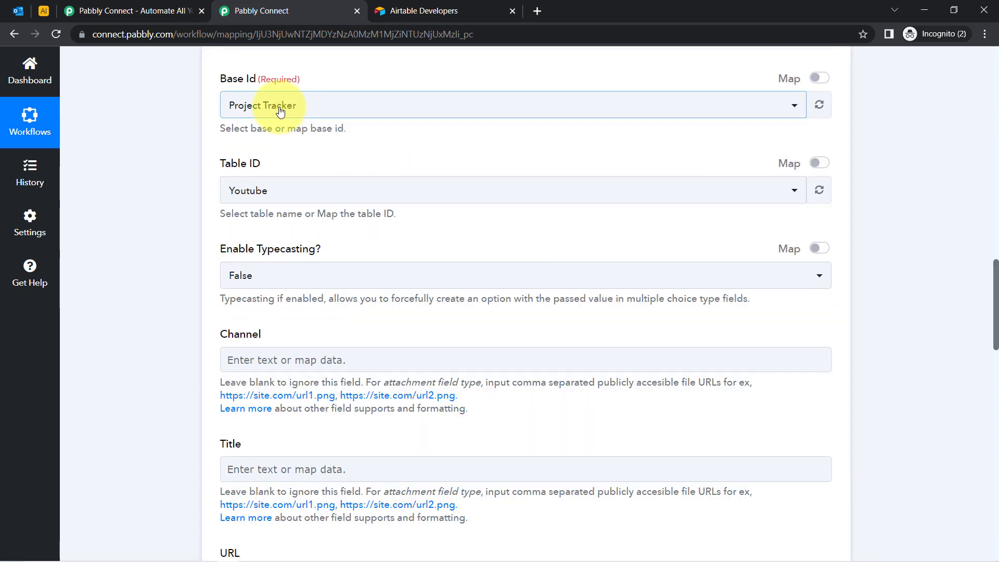
pyautogui.click(281, 104)
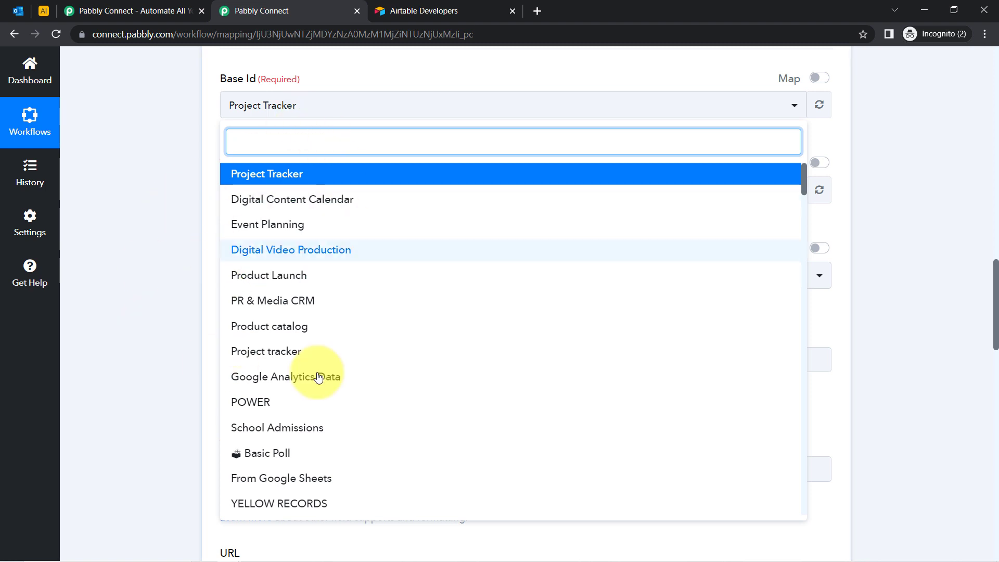
pyautogui.click(134, 233)
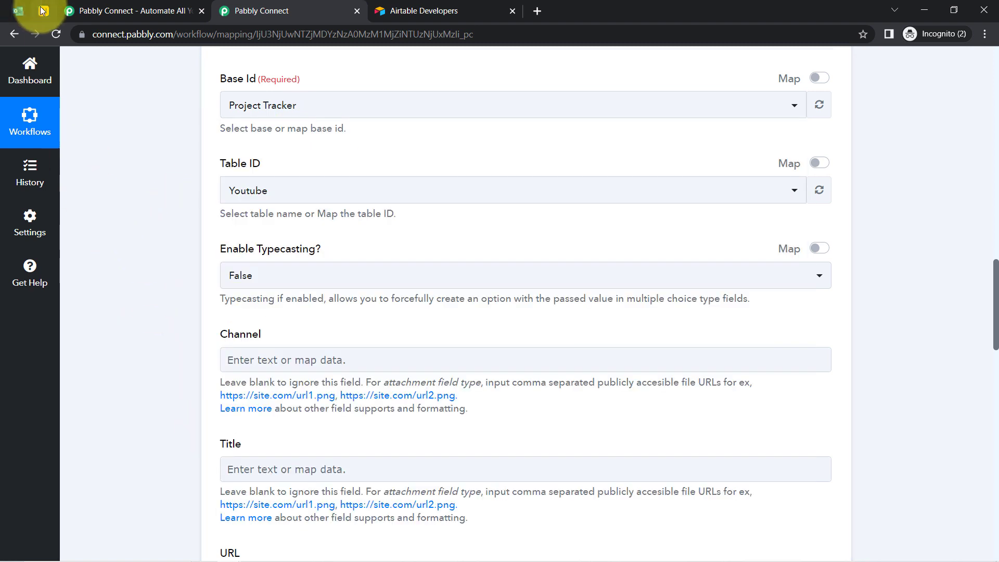
pyautogui.click(43, 10)
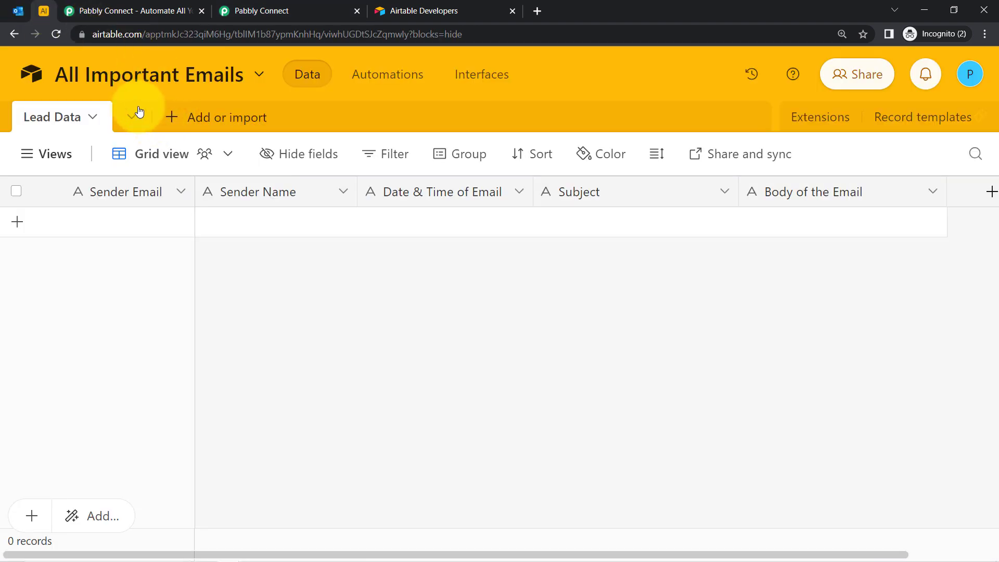
pyautogui.click(281, 11)
pyautogui.click(267, 110)
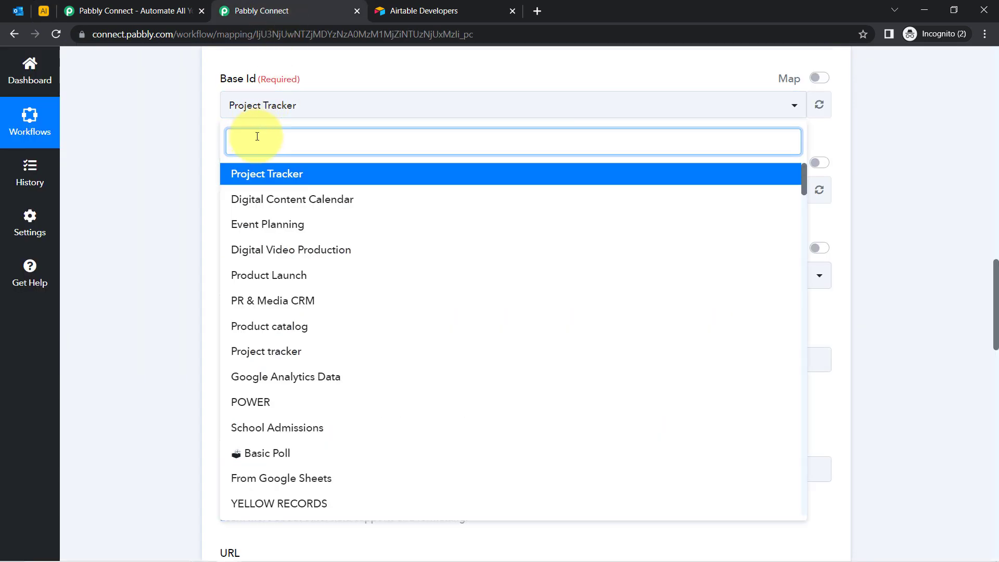
pyautogui.write('all i')
pyautogui.write('m')
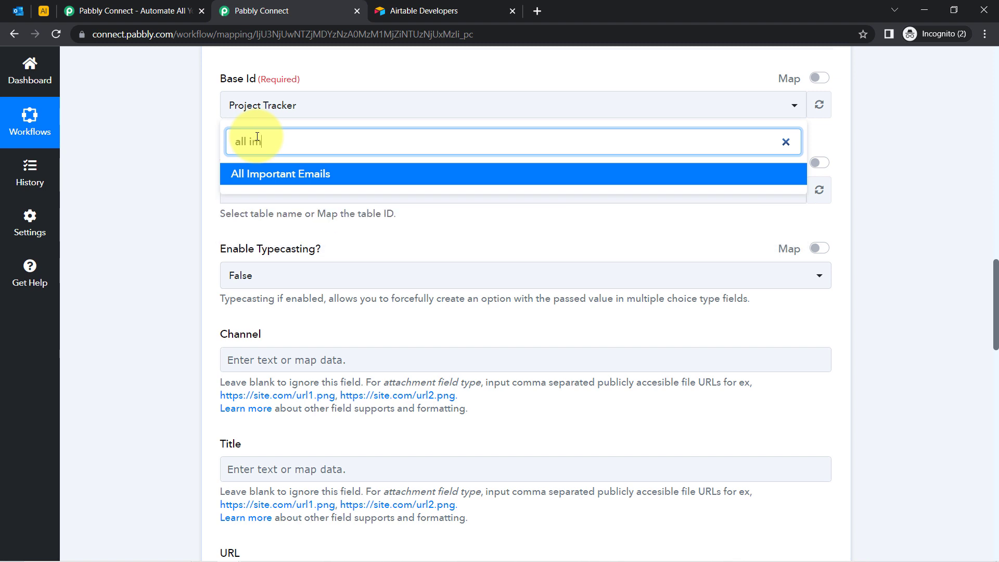
pyautogui.click(279, 177)
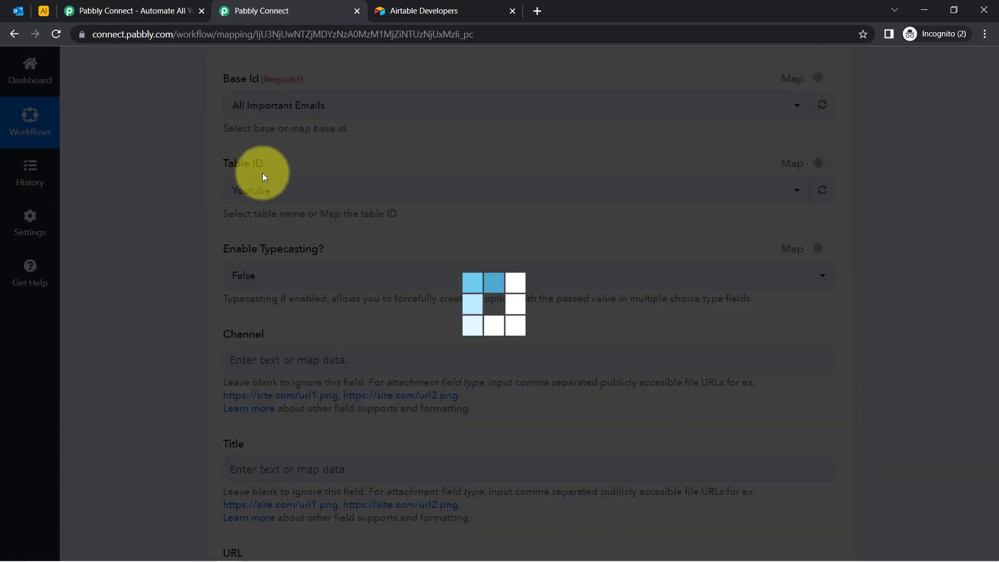
# Step: Check the table name in the Airtable base against the Lead Data selection in the action's Table ID
pyautogui.click(45, 7)
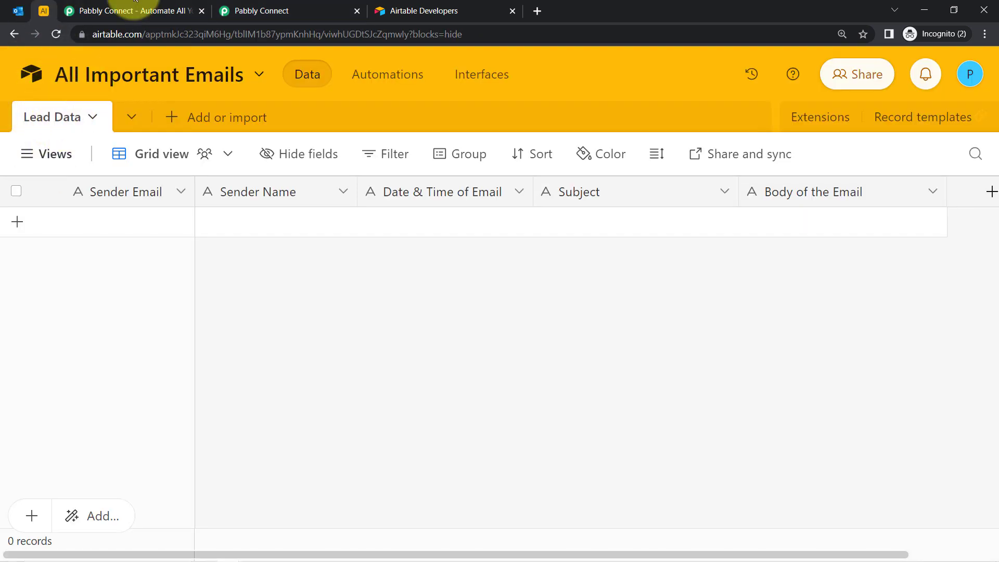
pyautogui.click(262, 10)
pyautogui.click(241, 200)
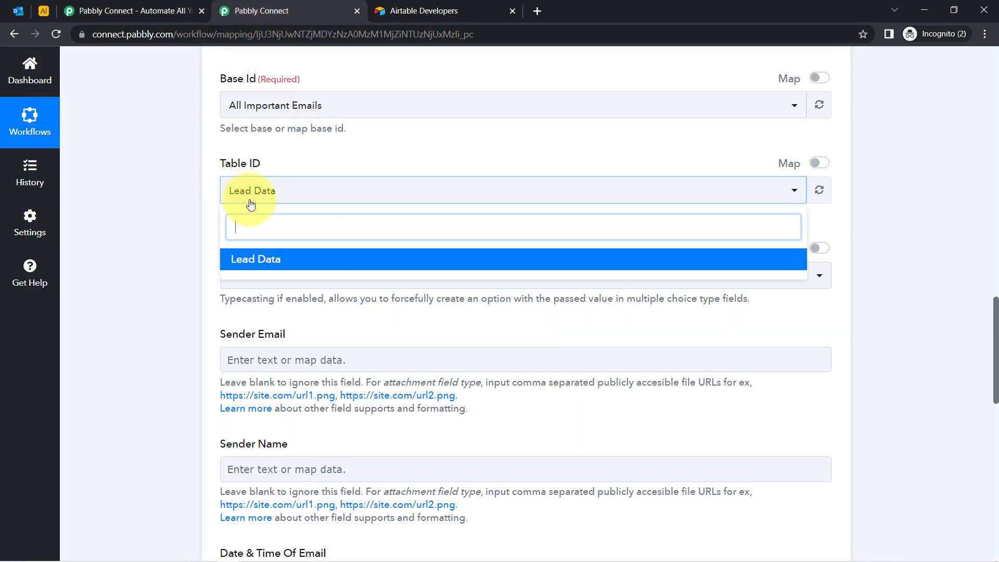
pyautogui.click(180, 201)
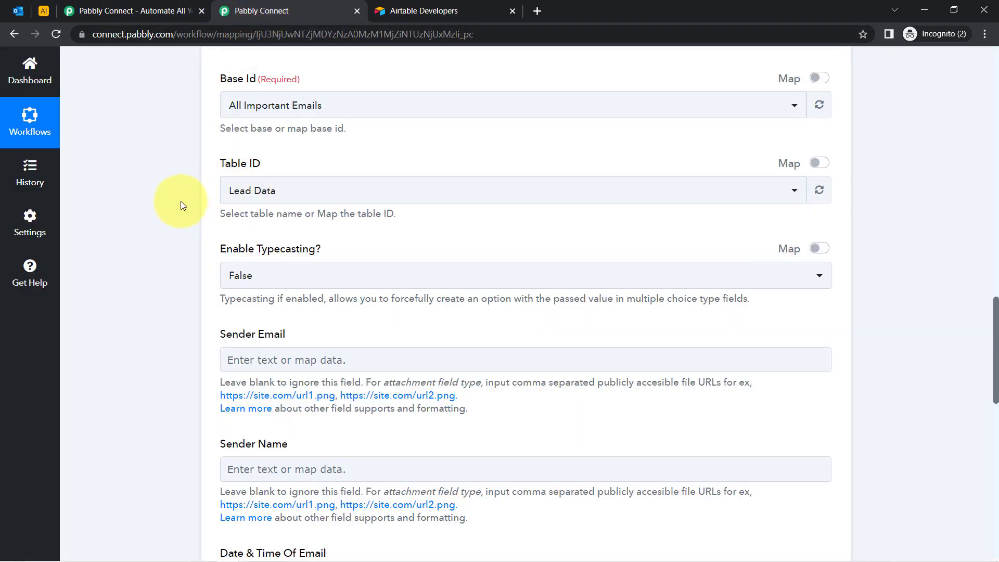
# Step: Compare the Airtable table's columns with the fields offered in the Create Record action
pyautogui.moveTo(995, 323); pyautogui.dragTo(995, 375)
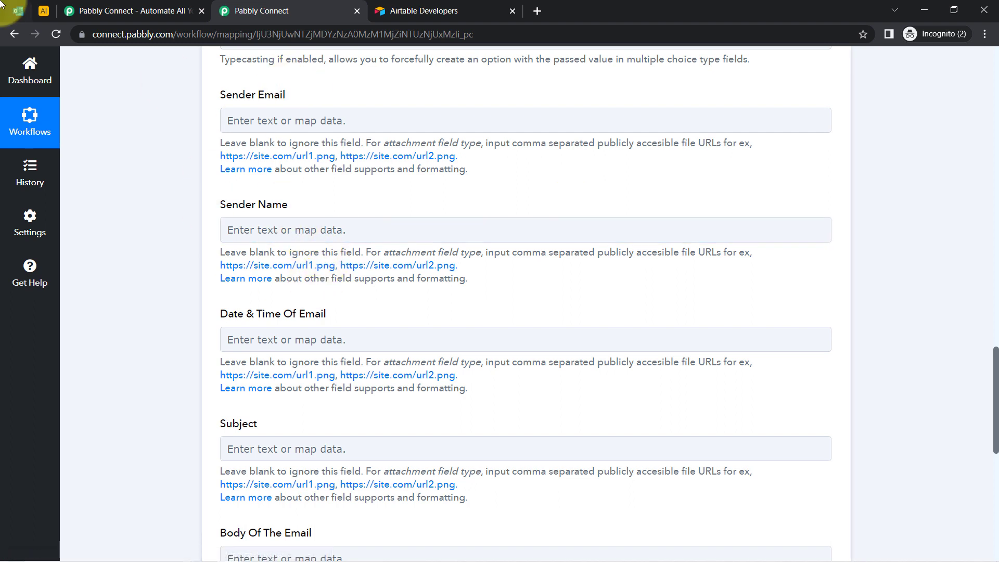
pyautogui.click(44, 10)
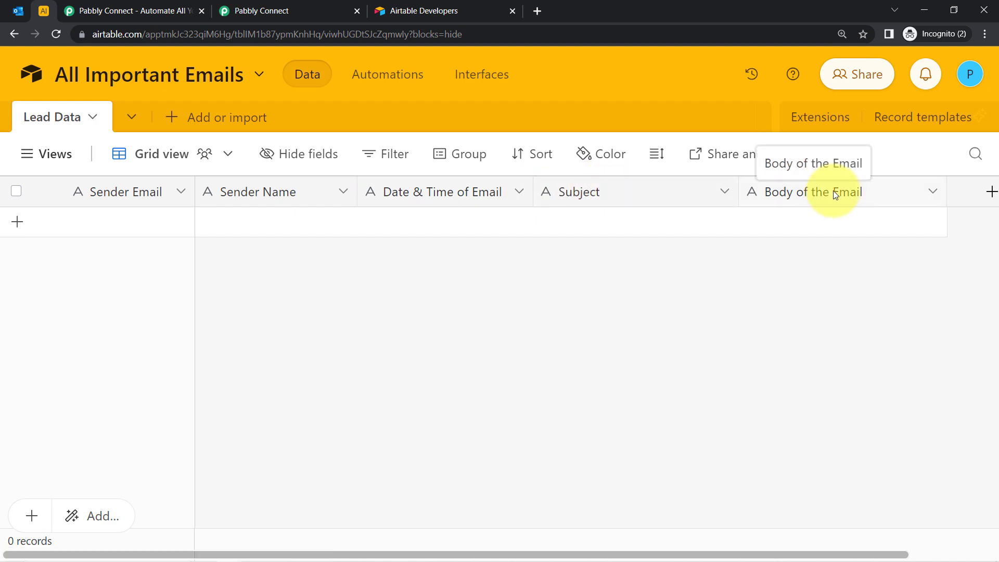
pyautogui.click(288, 8)
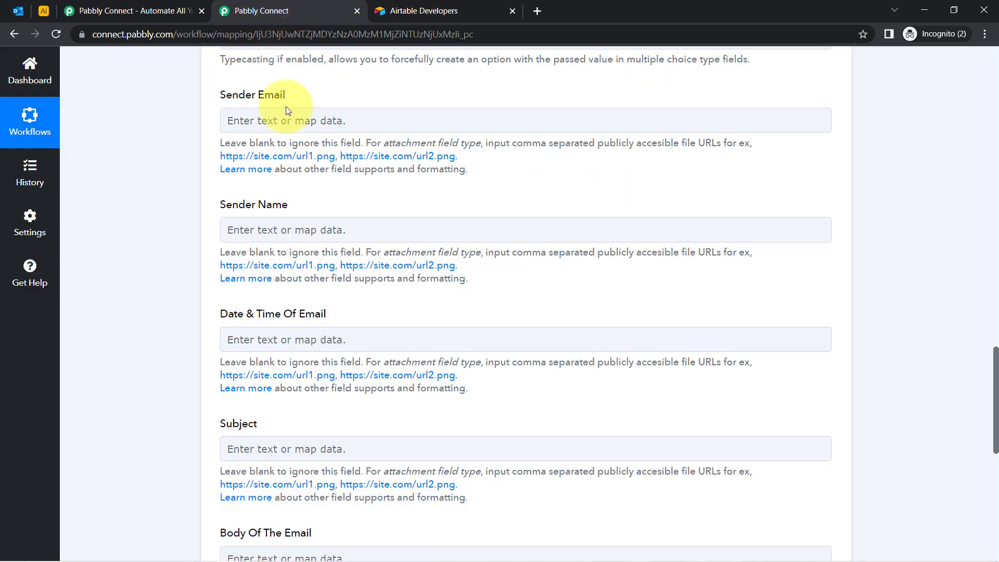
pyautogui.scroll(-1, 289, 135)
pyautogui.scroll(1, 244, 354)
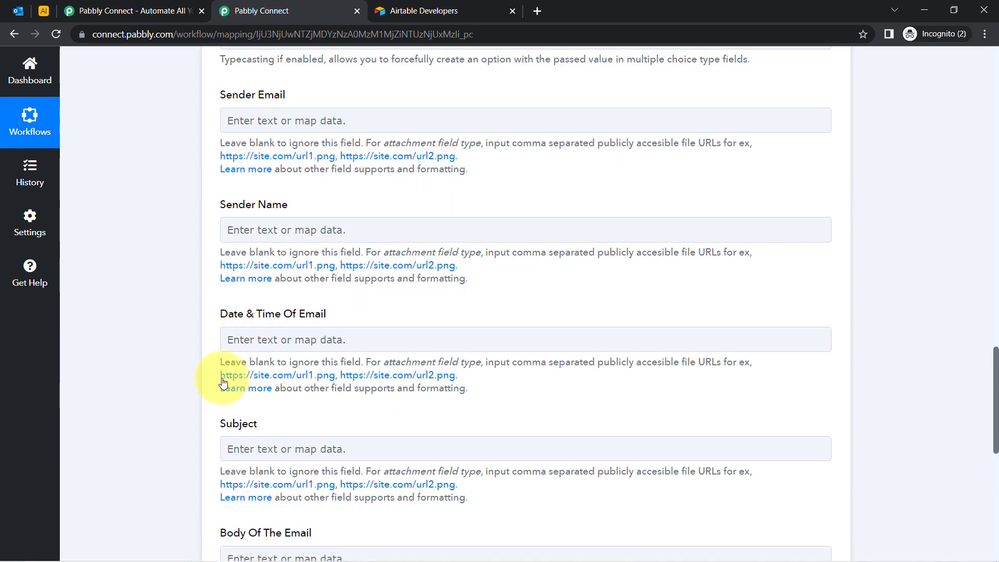
pyautogui.scroll(-5, 197, 408)
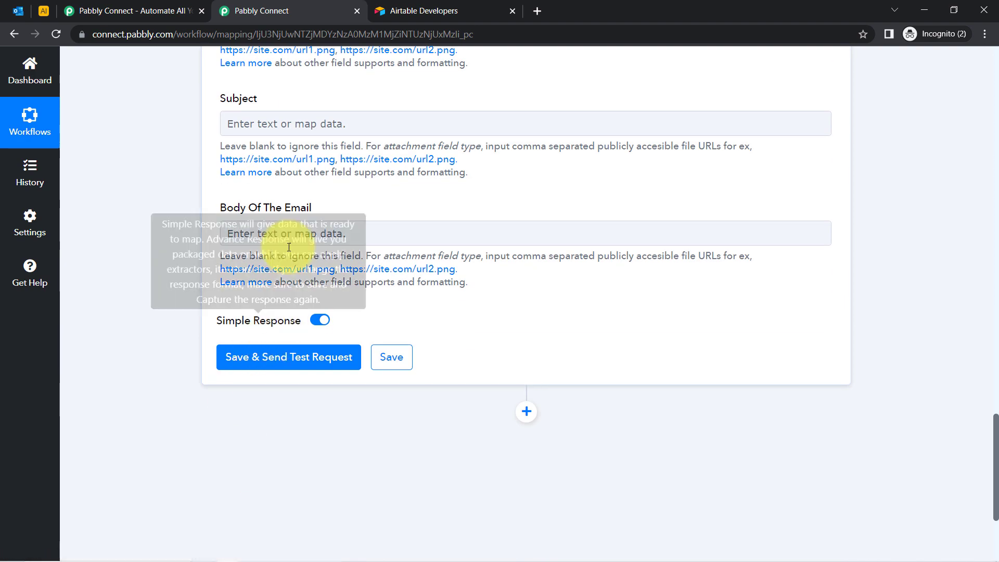
pyautogui.scroll(8, 289, 246)
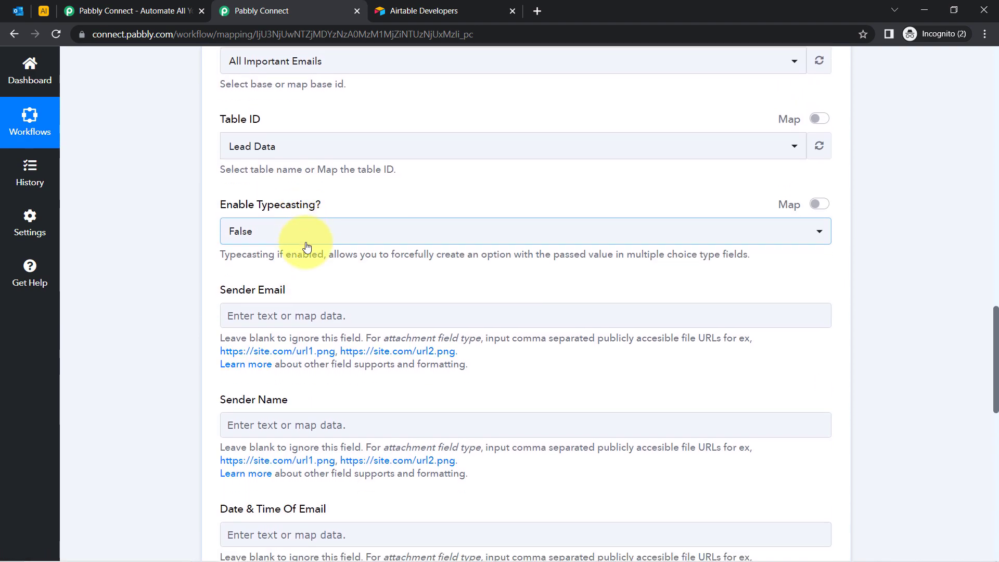
pyautogui.scroll(-4, 307, 246)
pyautogui.scroll(1, 281, 216)
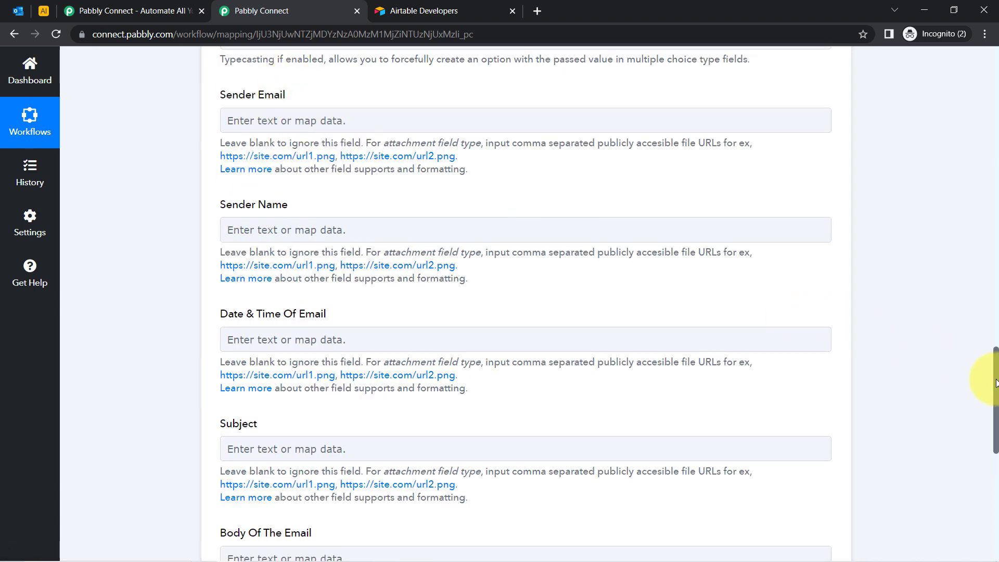
# Step: Map the Sender EmailAddress Address value from the Microsoft Office 365 New Mail step into the Sender Email field
pyautogui.moveTo(996, 383); pyautogui.dragTo(969, 375)
pyautogui.click(330, 167)
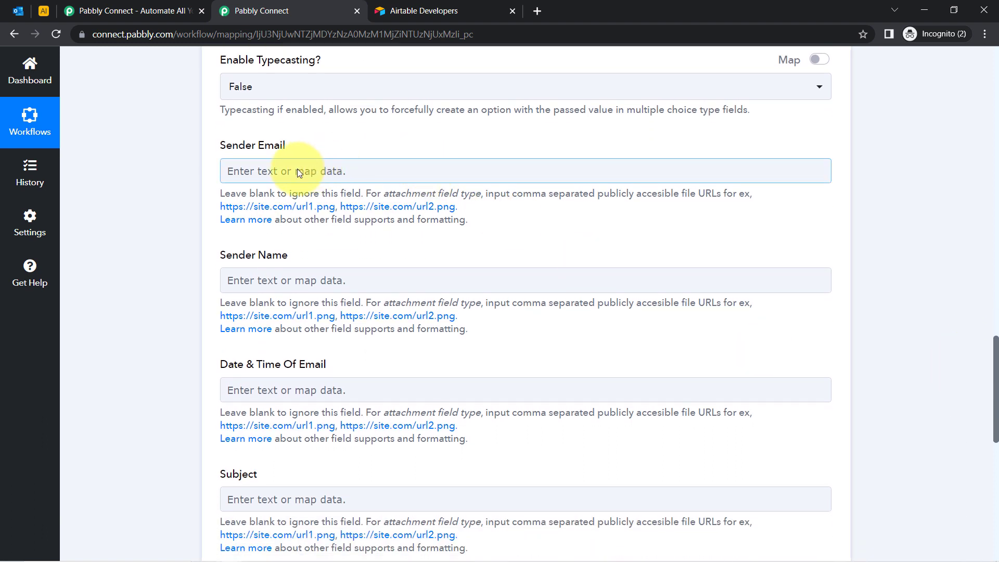
pyautogui.click(278, 166)
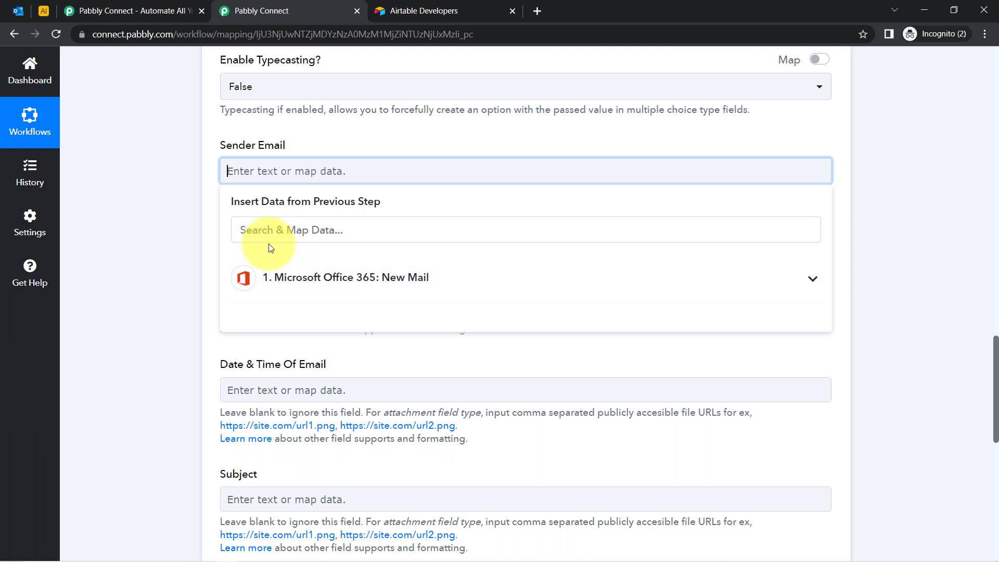
pyautogui.click(264, 277)
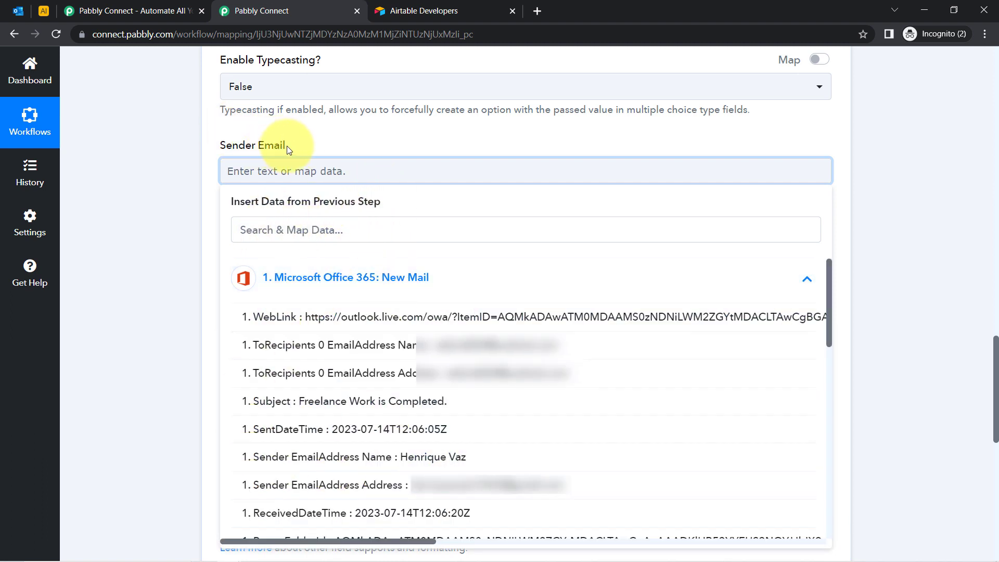
pyautogui.click(264, 229)
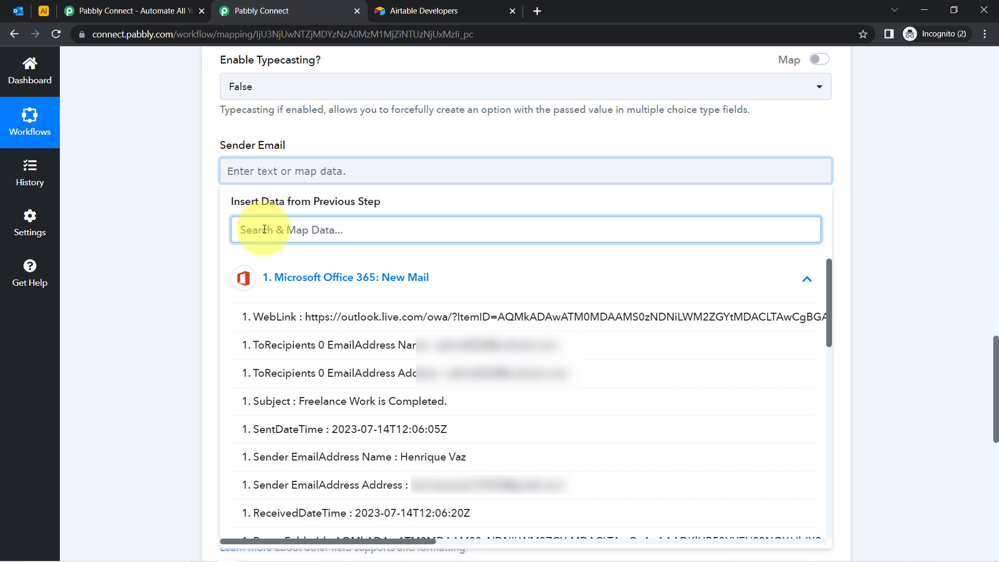
pyautogui.write('hen')
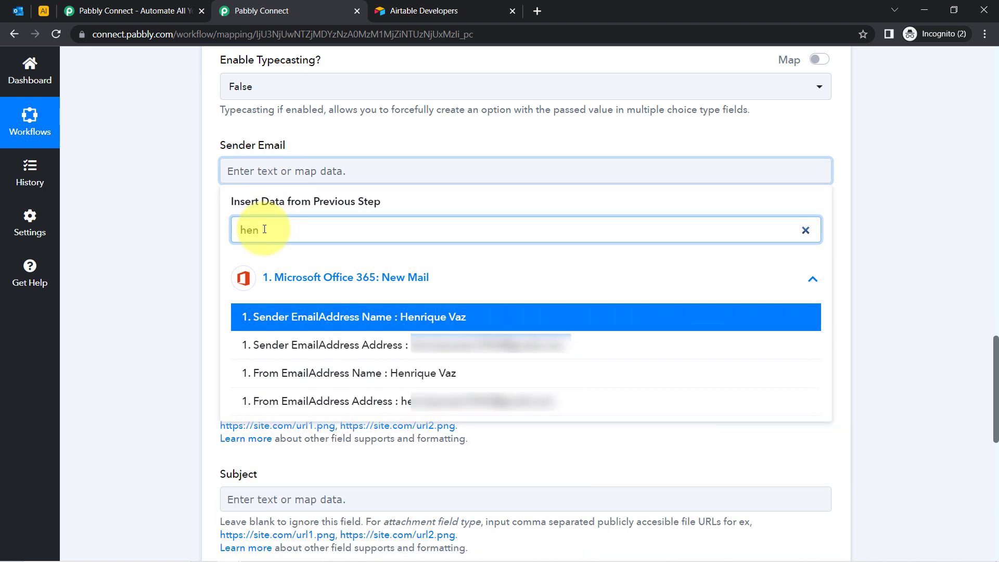
pyautogui.click(383, 345)
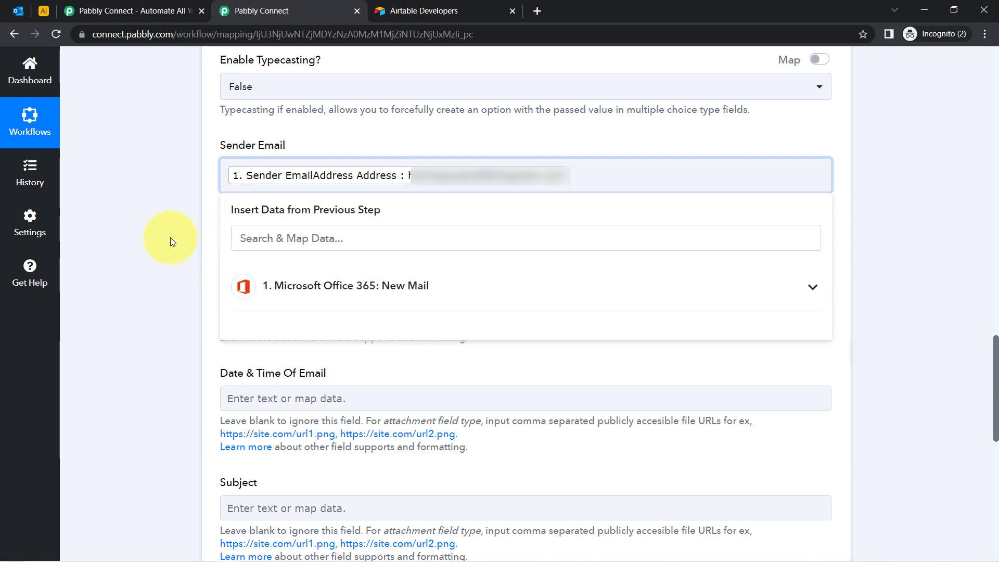
pyautogui.click(171, 237)
# Step: Map the Sender EmailAddress Name value from the New Mail step into the Sender Name field
pyautogui.click(258, 300)
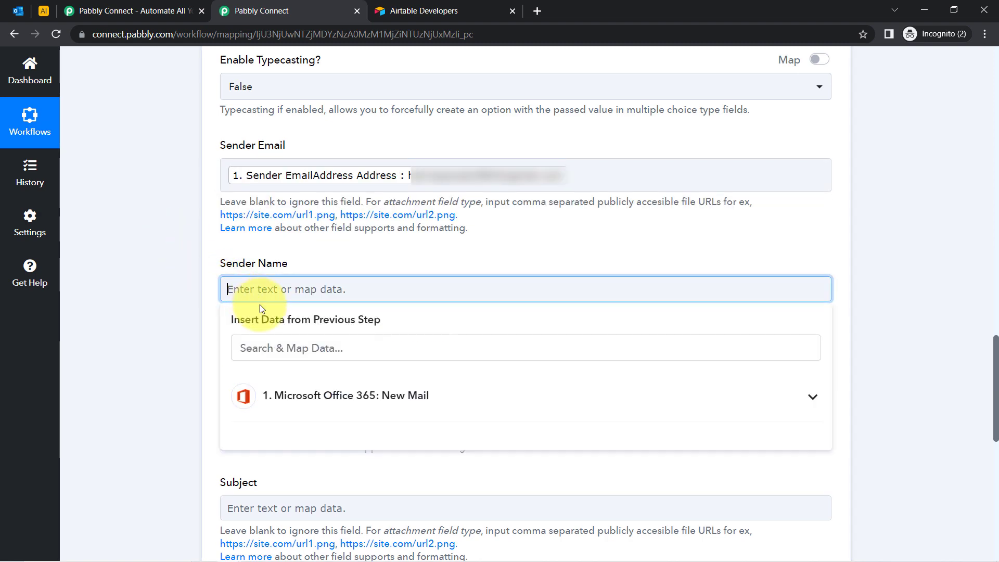
pyautogui.click(259, 347)
pyautogui.write('hen')
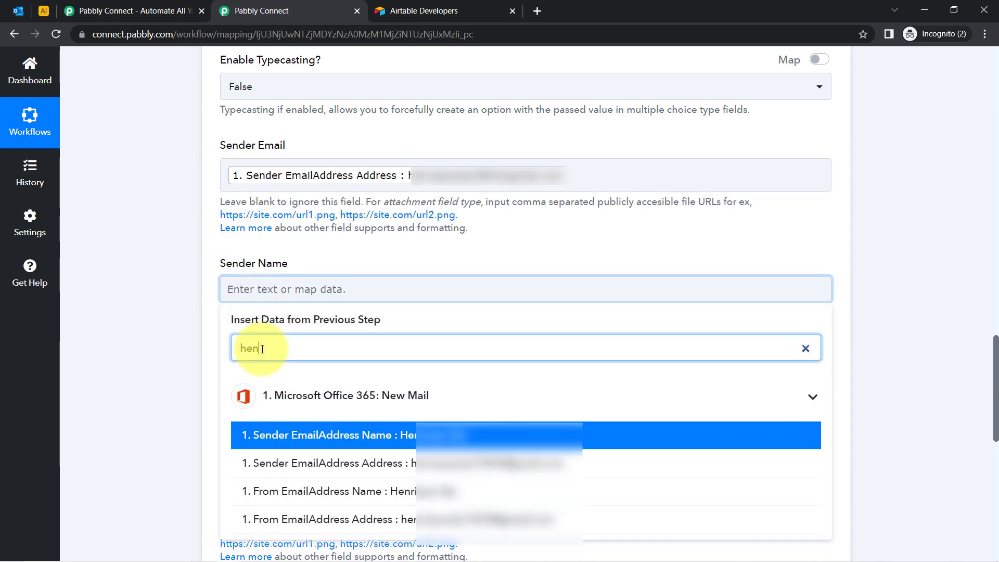
pyautogui.click(286, 375)
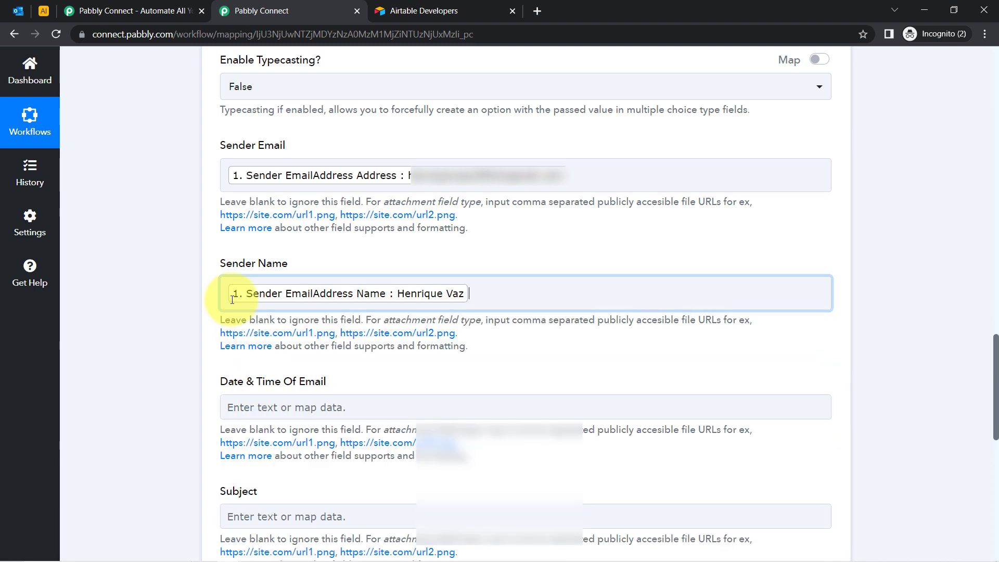
pyautogui.click(134, 280)
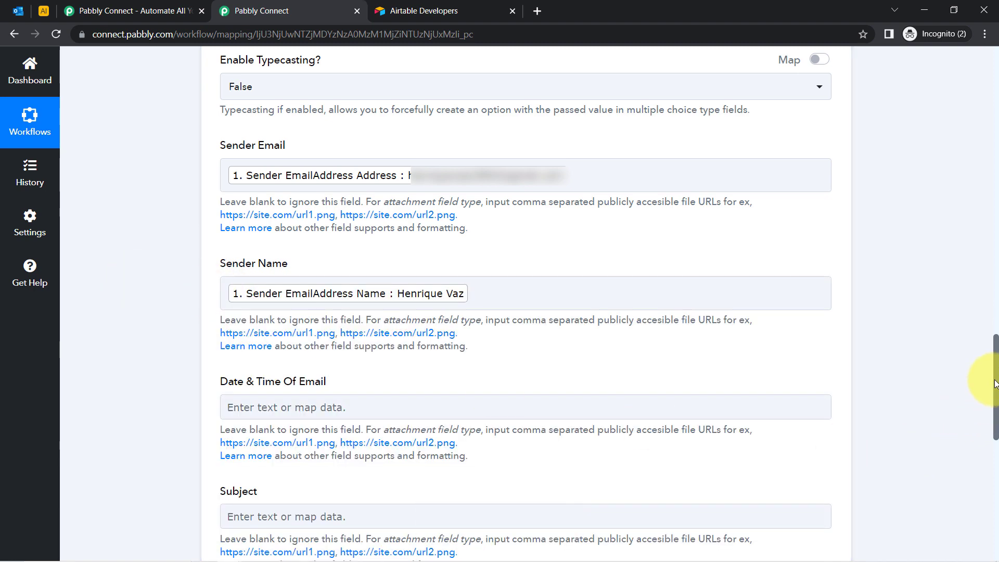
# Step: Map the ReceivedDateTime value from the New Mail step into the Date & Time Of Email field
pyautogui.moveTo(997, 383); pyautogui.dragTo(995, 424)
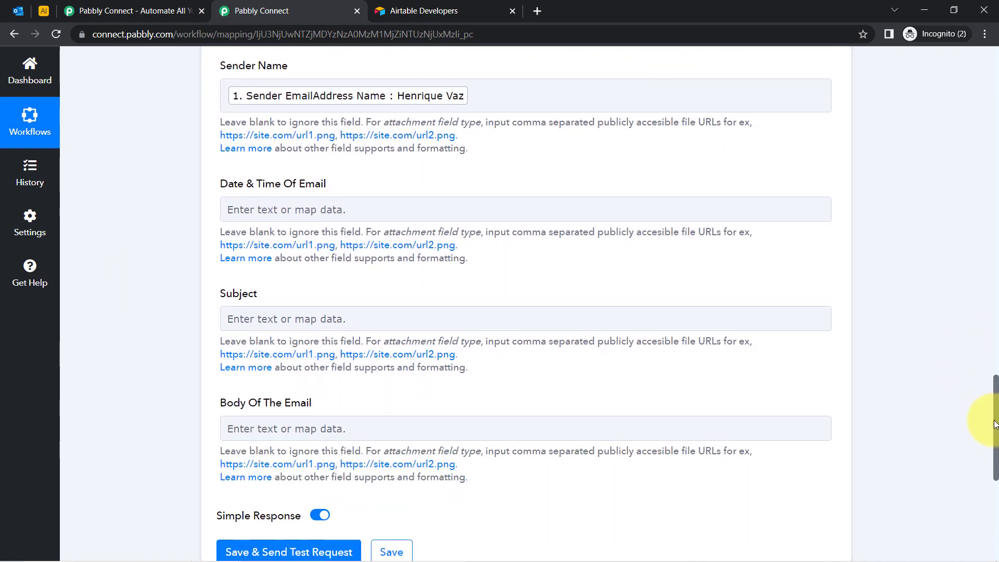
pyautogui.click(346, 203)
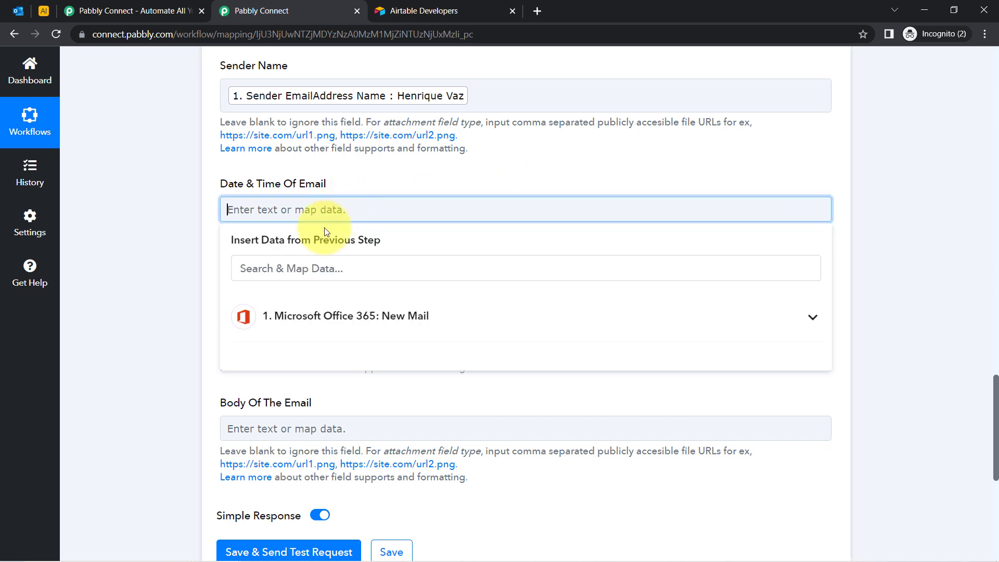
pyautogui.click(285, 267)
pyautogui.write('rece')
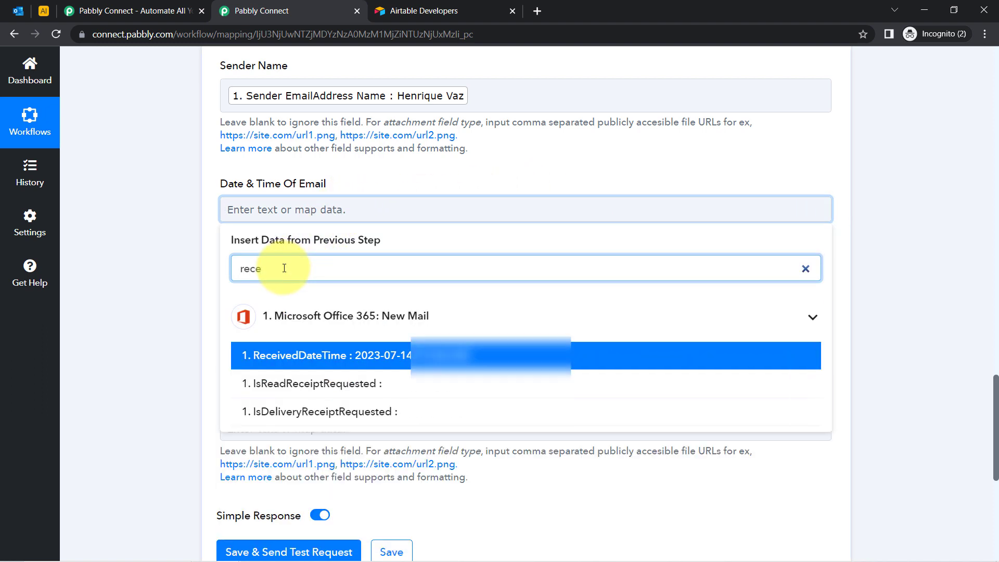
pyautogui.click(257, 356)
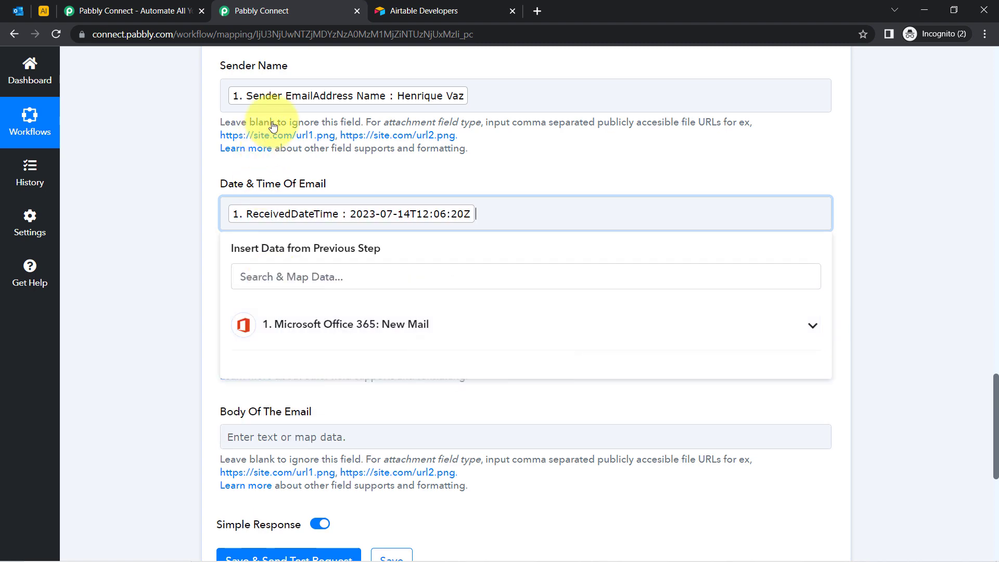
pyautogui.click(164, 252)
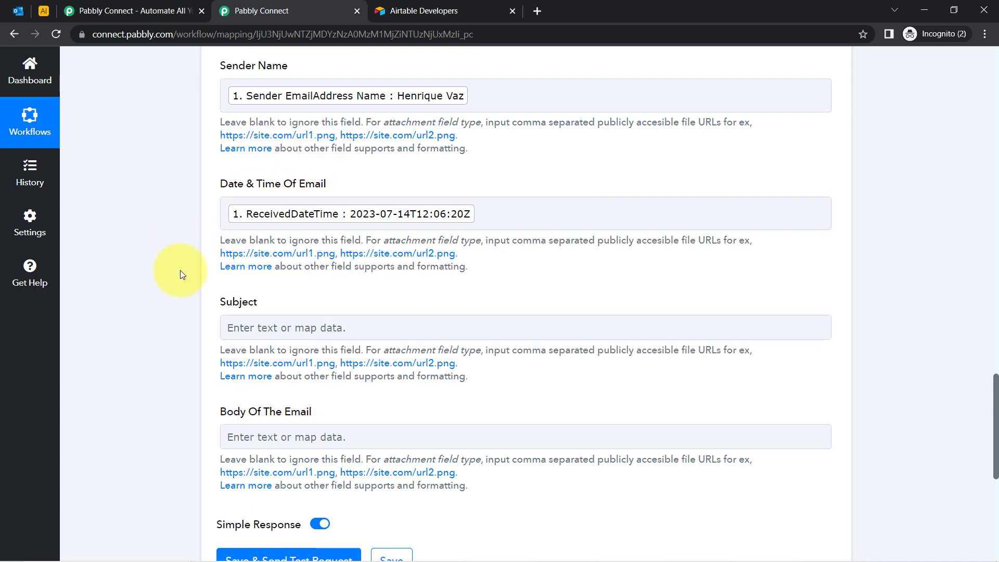
# Step: Map the Subject value from the New Mail step into the Subject field
pyautogui.click(233, 326)
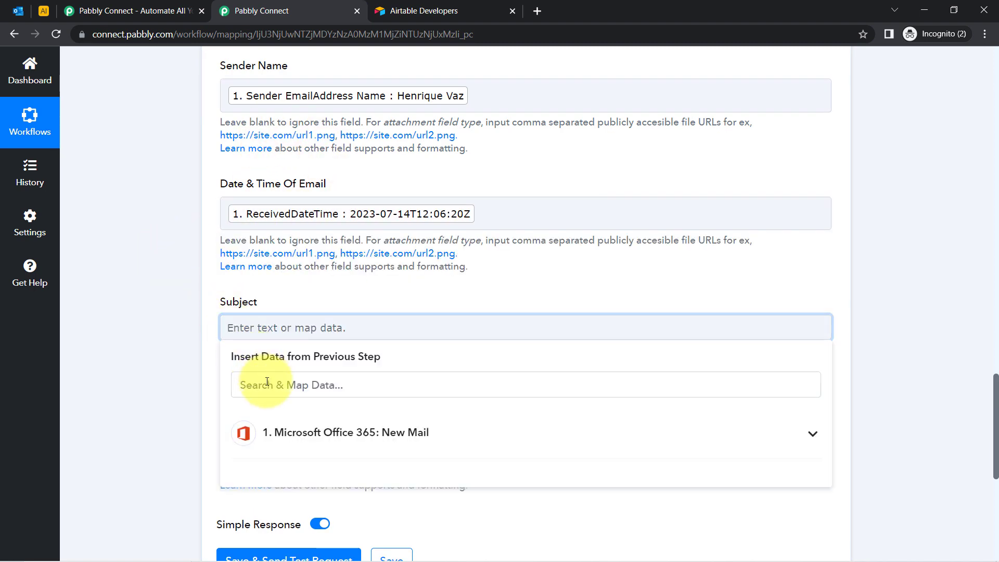
pyautogui.click(262, 384)
pyautogui.write('subje')
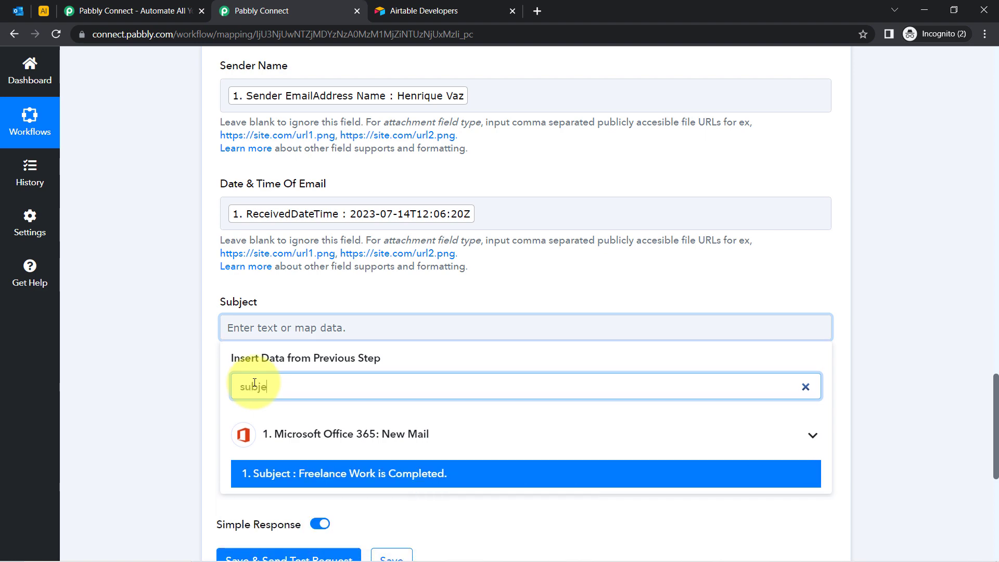
pyautogui.click(286, 476)
pyautogui.click(180, 286)
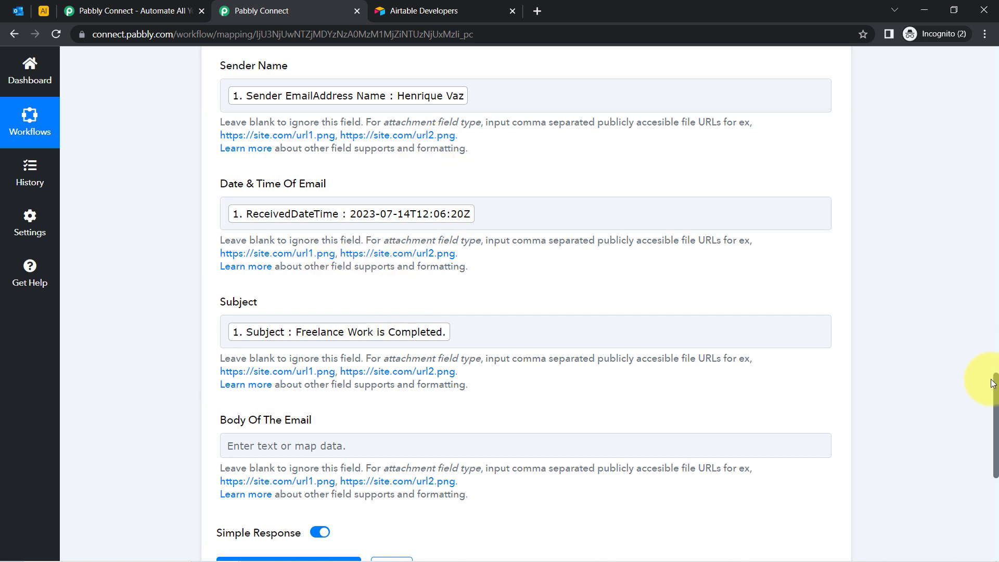
# Step: Map the Body Content value into the Body Of The Email field, then save the action and send a test request
pyautogui.scroll(-3, 989, 395)
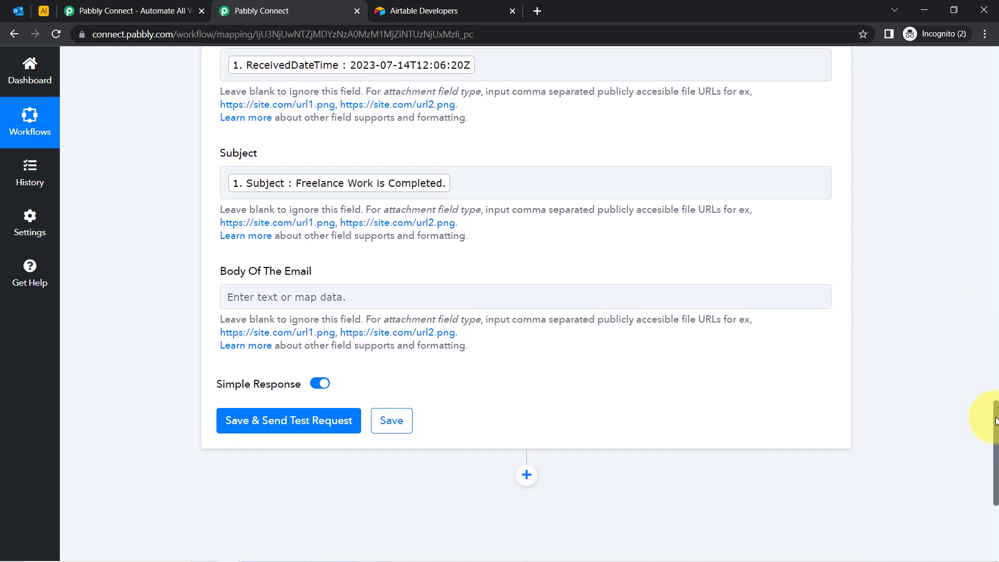
pyautogui.click(255, 290)
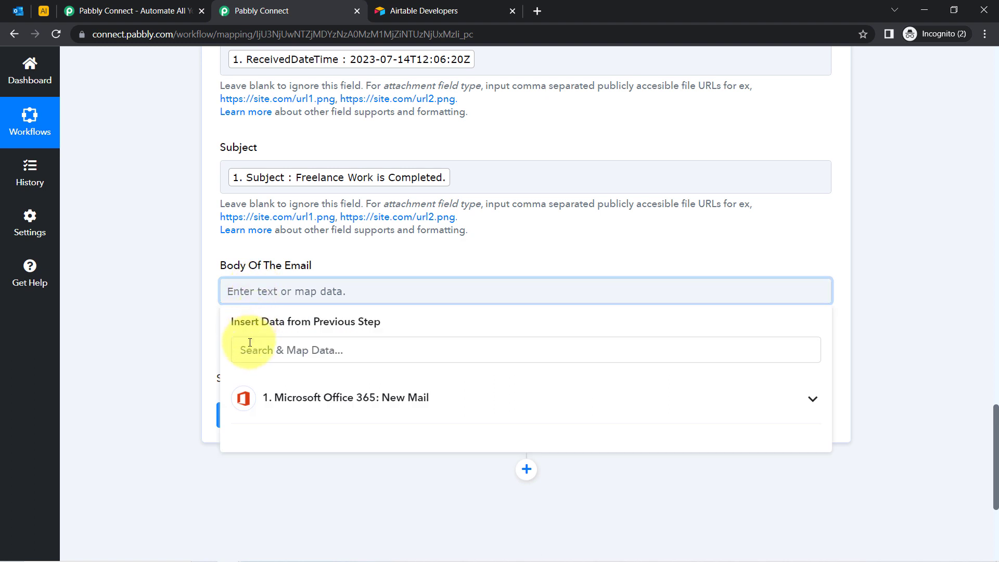
pyautogui.write('body p')
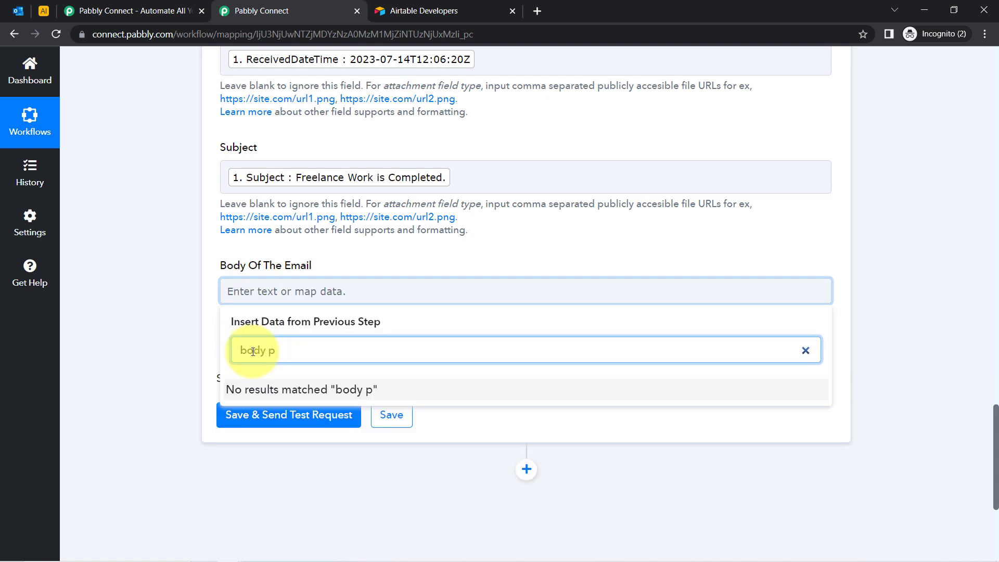
pyautogui.press('BackSpace')
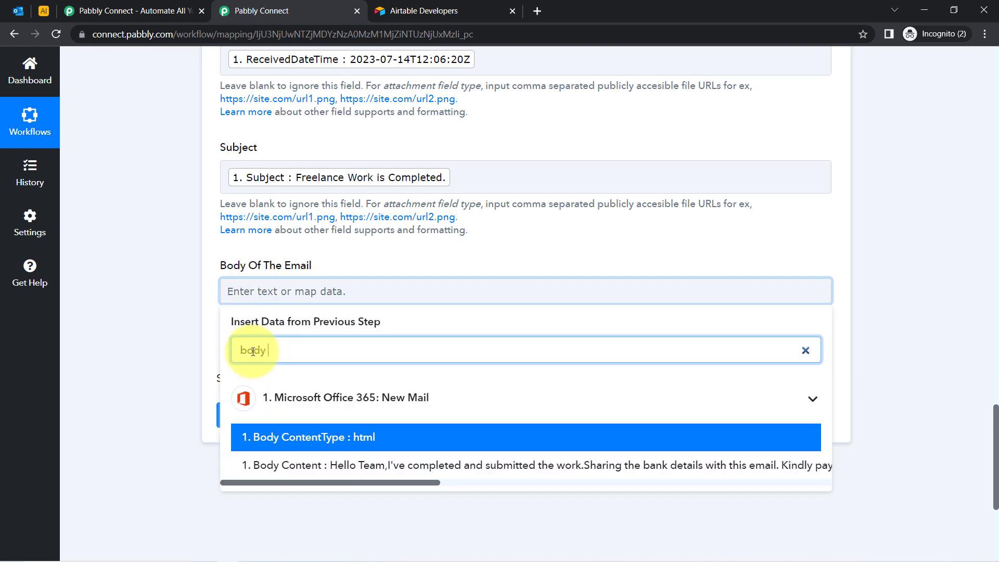
pyautogui.click(363, 468)
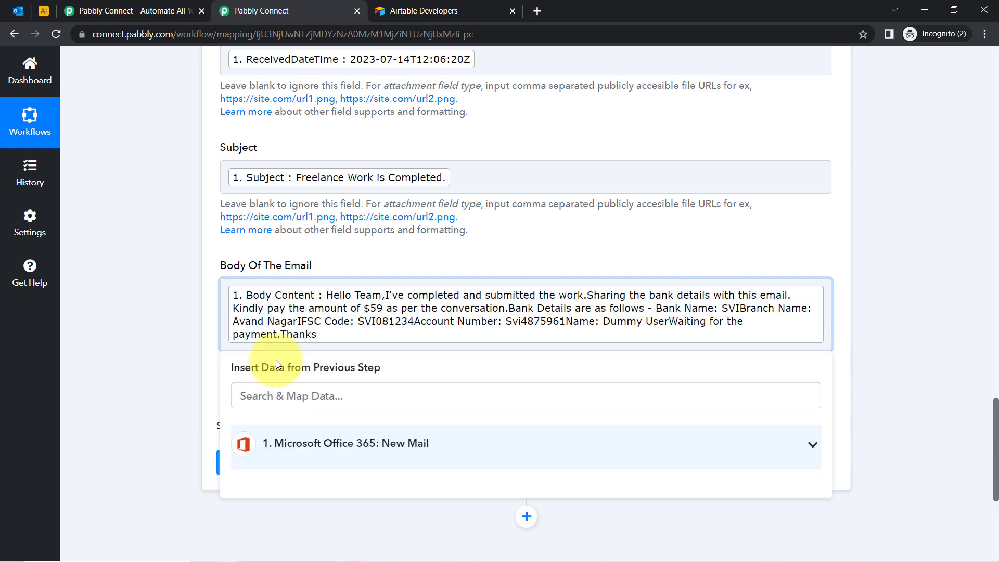
pyautogui.click(196, 308)
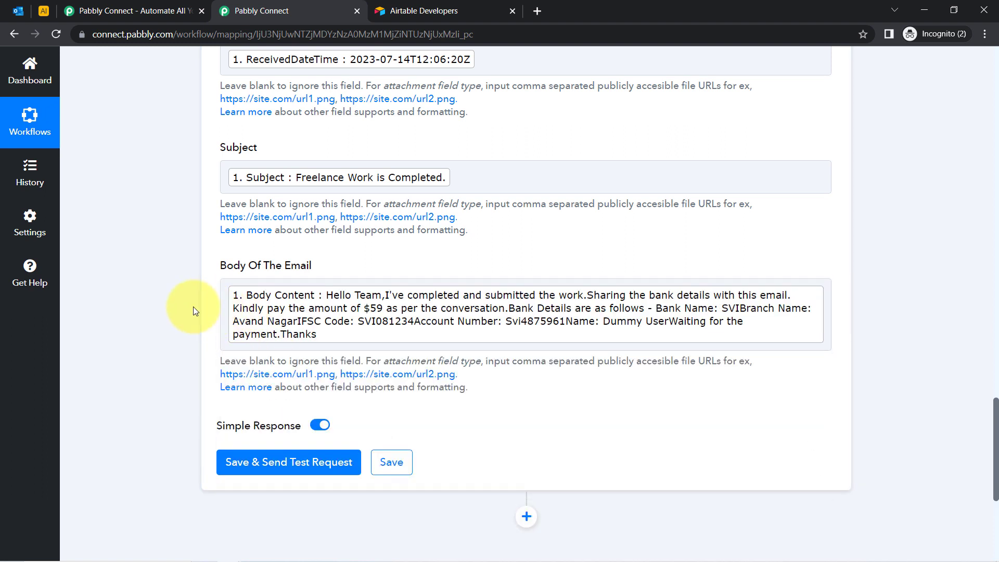
pyautogui.click(239, 467)
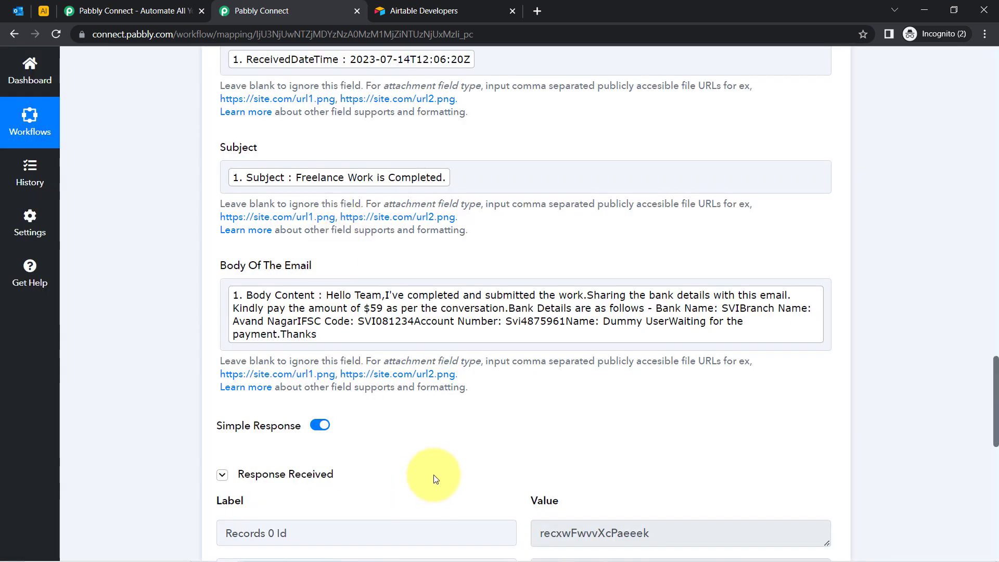
# Step: Check the test response and the record created in Airtable's Lead Data table, including its Body of the Email value
pyautogui.scroll(-5, 435, 479)
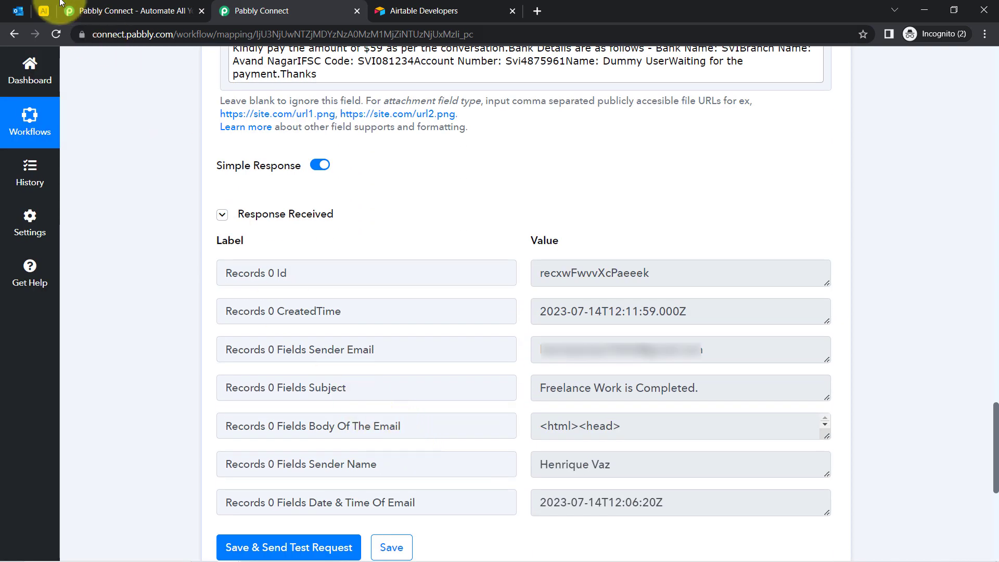
pyautogui.click(44, 10)
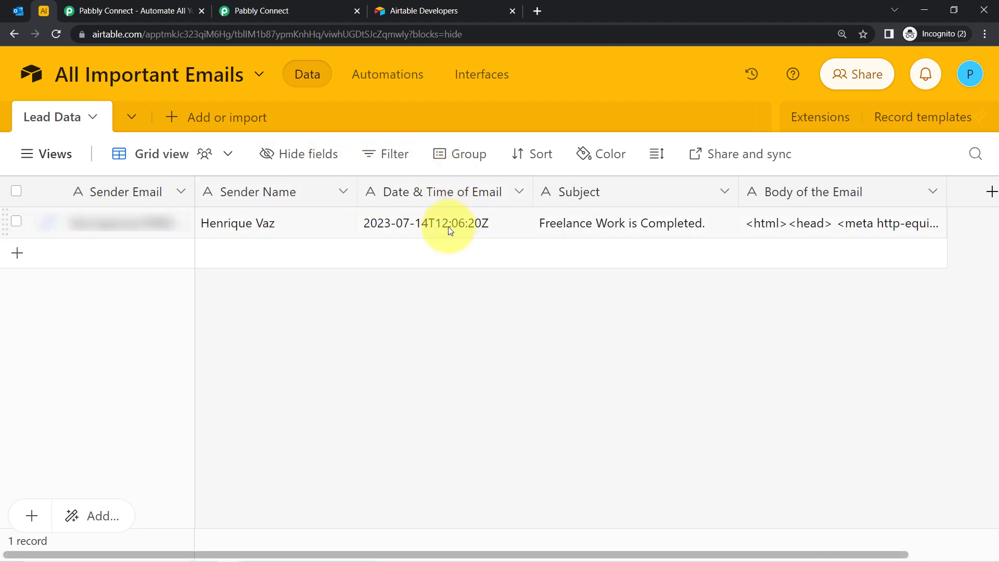
pyautogui.doubleClick(836, 223)
pyautogui.click(664, 342)
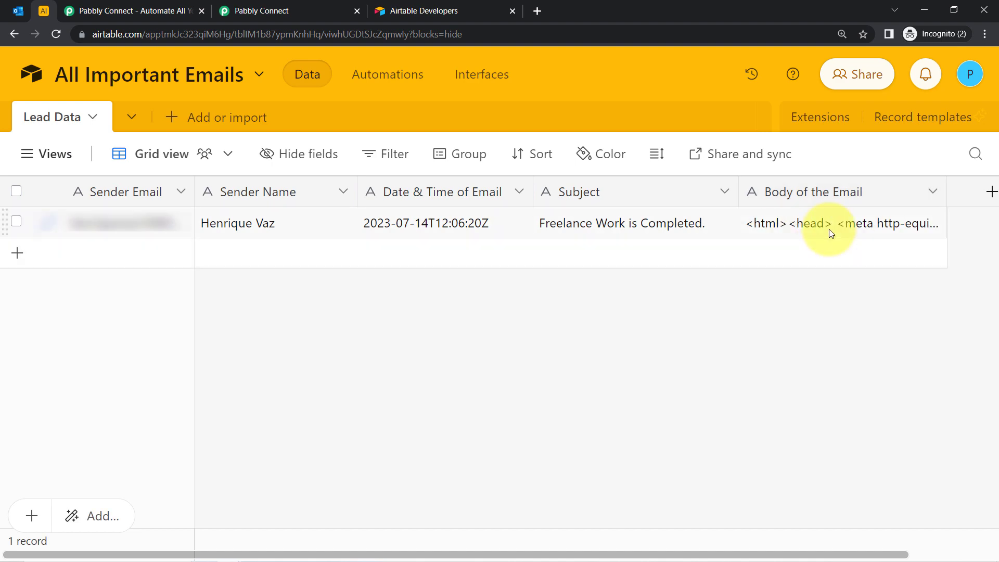
pyautogui.click(829, 229)
pyautogui.click(810, 222)
pyautogui.moveTo(810, 222); pyautogui.dragTo(951, 221)
pyautogui.click(608, 320)
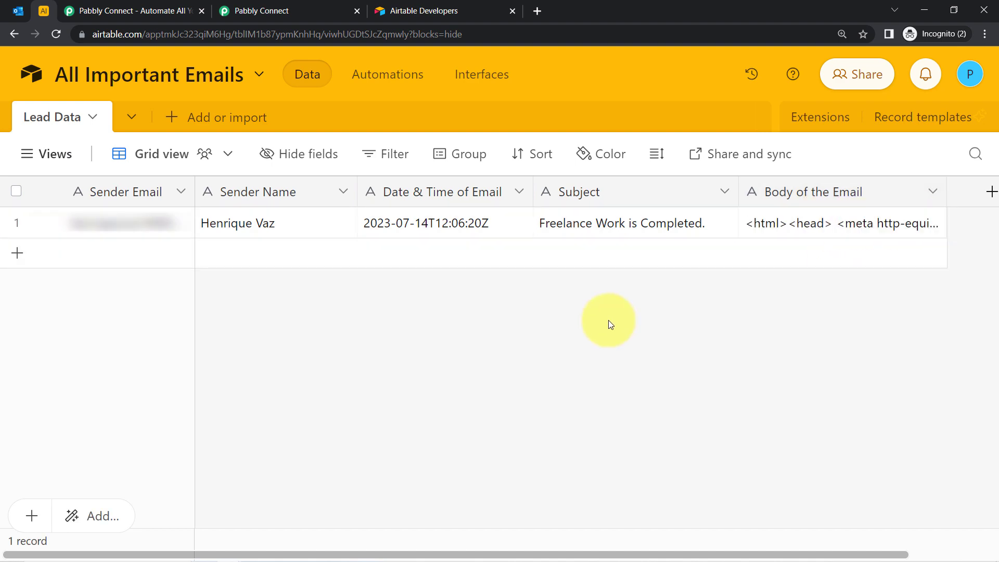
# Step: Compare the Body Of The Email mapping and test response in Pabbly Connect with the records in Airtable's Lead Data table
pyautogui.click(328, 4)
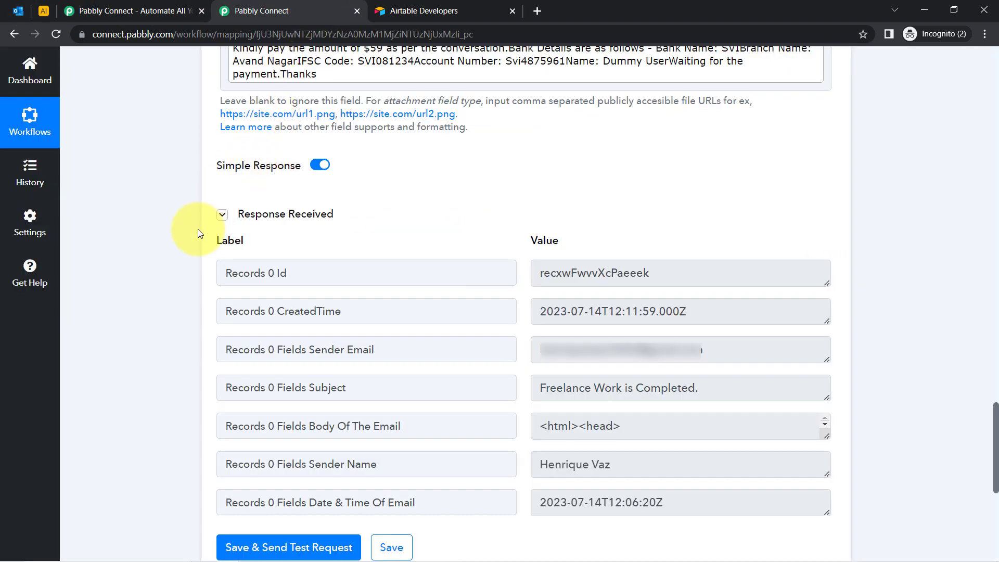
pyautogui.scroll(5, 198, 229)
pyautogui.click(44, 10)
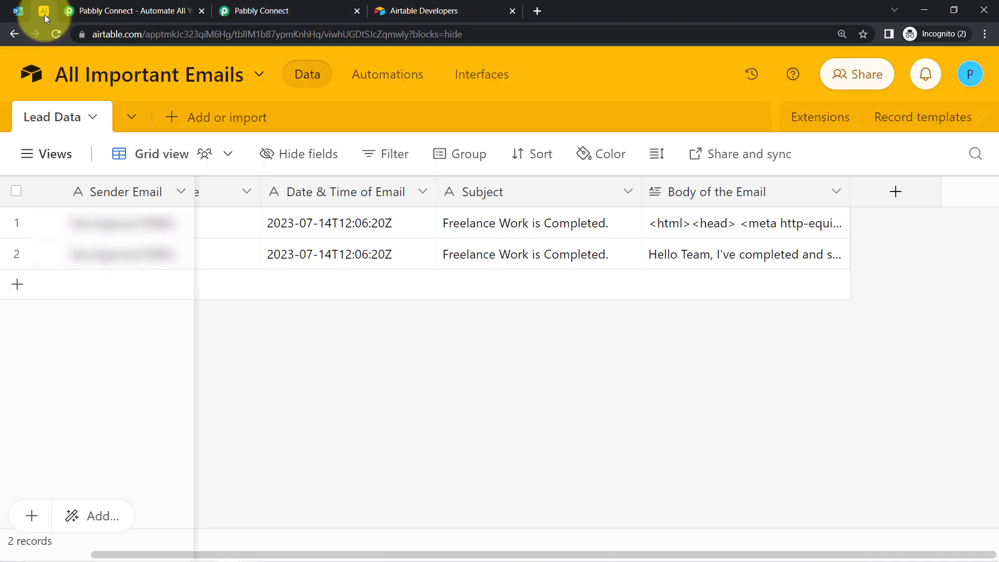
pyautogui.click(344, 4)
pyautogui.scroll(2, 212, 208)
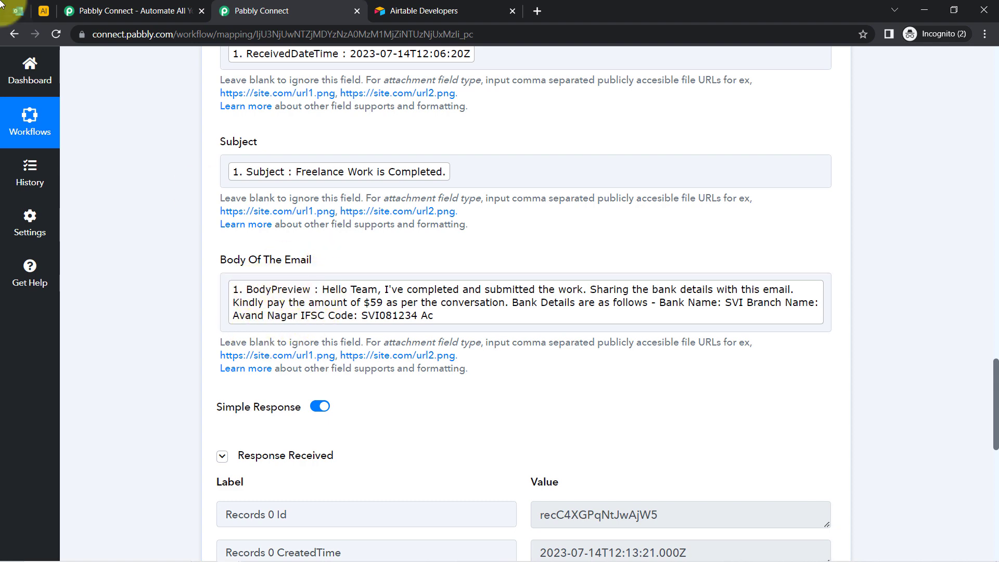
pyautogui.scroll(-10, 169, 323)
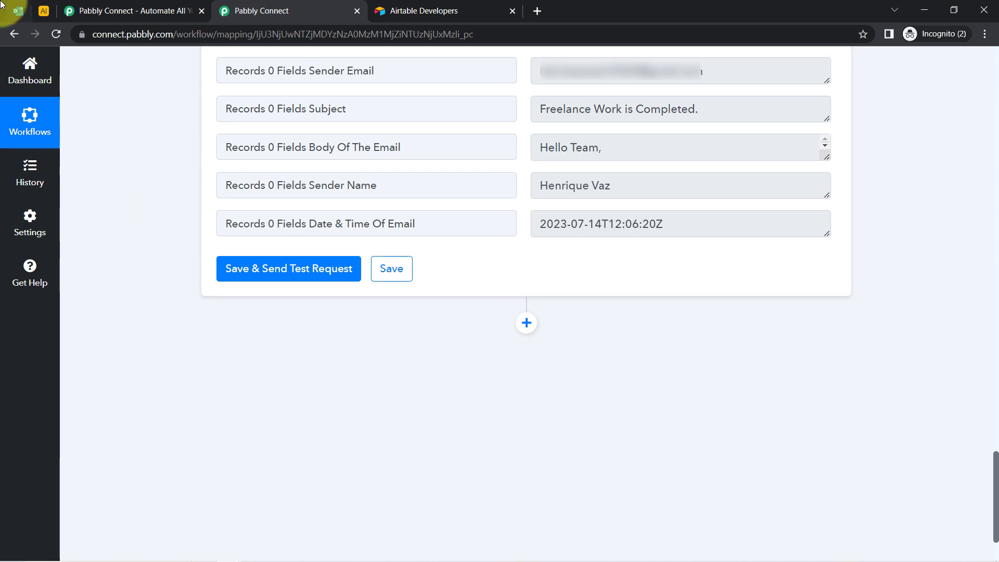
# Step: Switch to Airtable and delete the first Lead Data record, whose Body of the Email contains HTML code
pyautogui.click(18, 11)
pyautogui.click(44, 10)
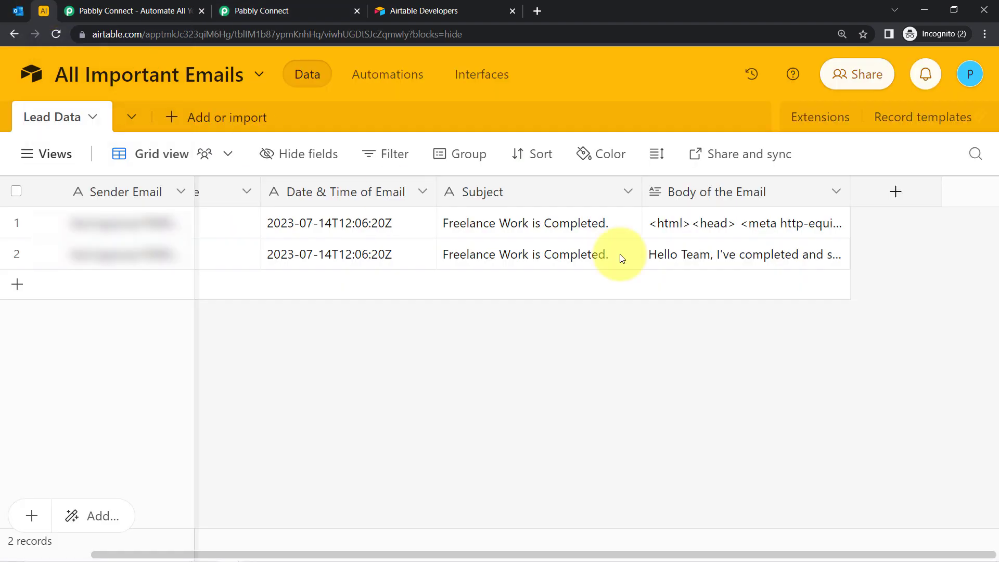
pyautogui.rightClick(16, 223)
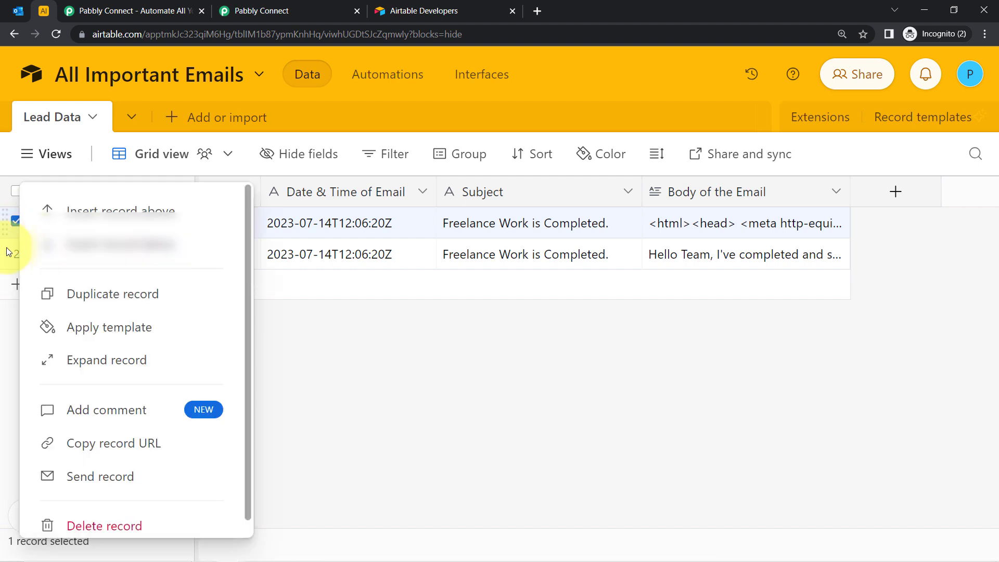
pyautogui.click(60, 522)
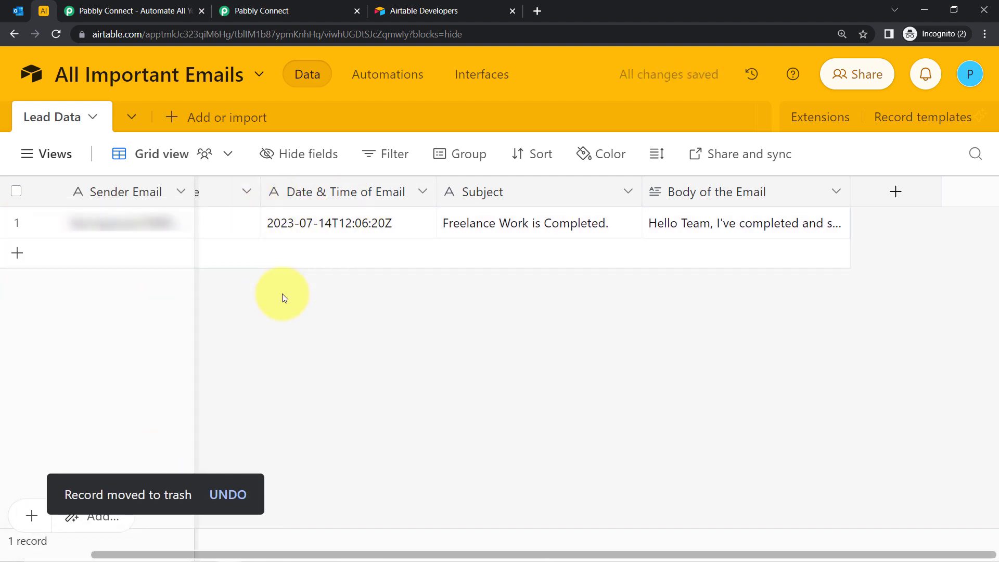
pyautogui.click(239, 224)
pyautogui.press('Left')
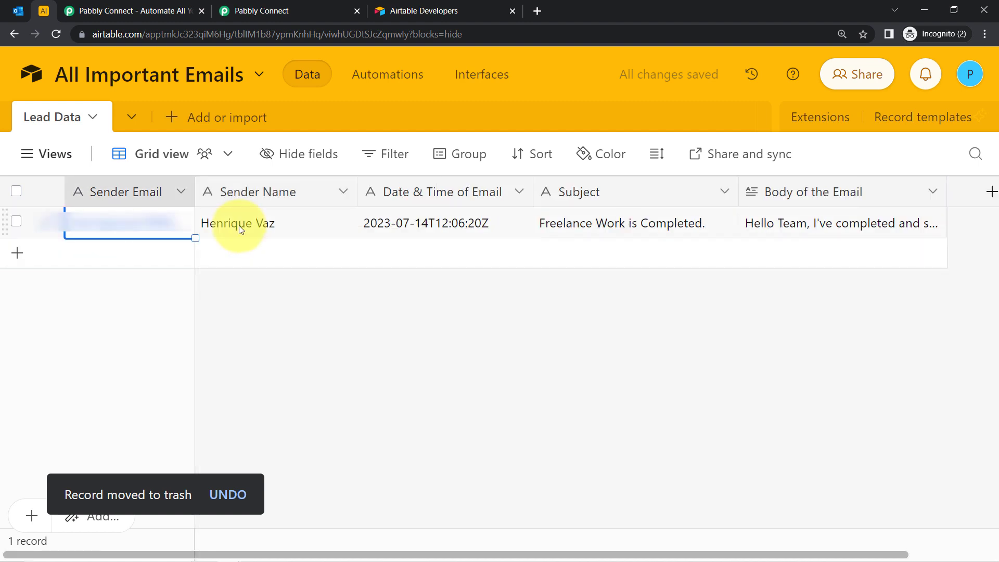
# Step: Close the extra Pabbly Connect browser page and collapse the workflow's Microsoft Office 365 trigger and Airtable action
pyautogui.click(201, 10)
pyautogui.click(137, 7)
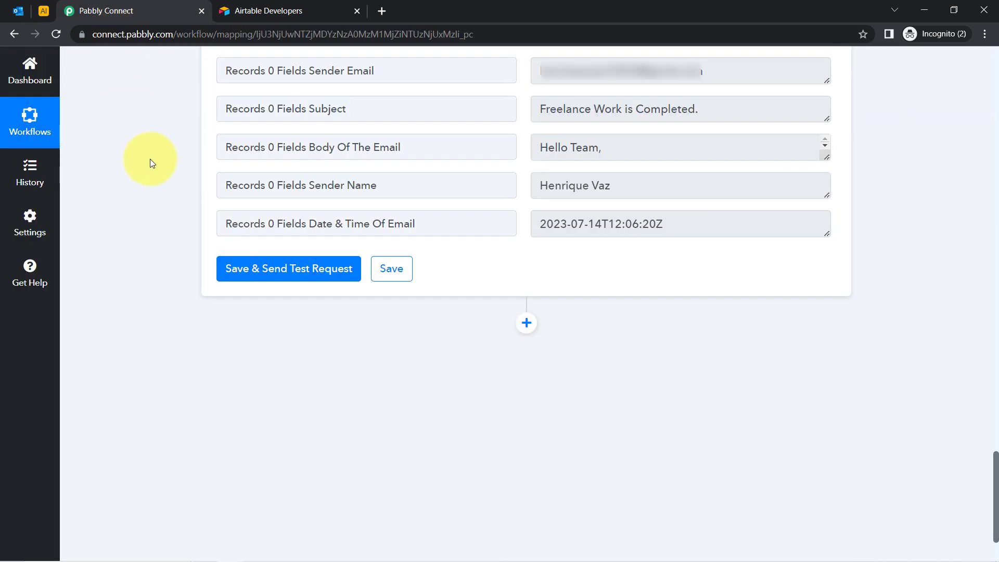
pyautogui.scroll(10, 139, 179)
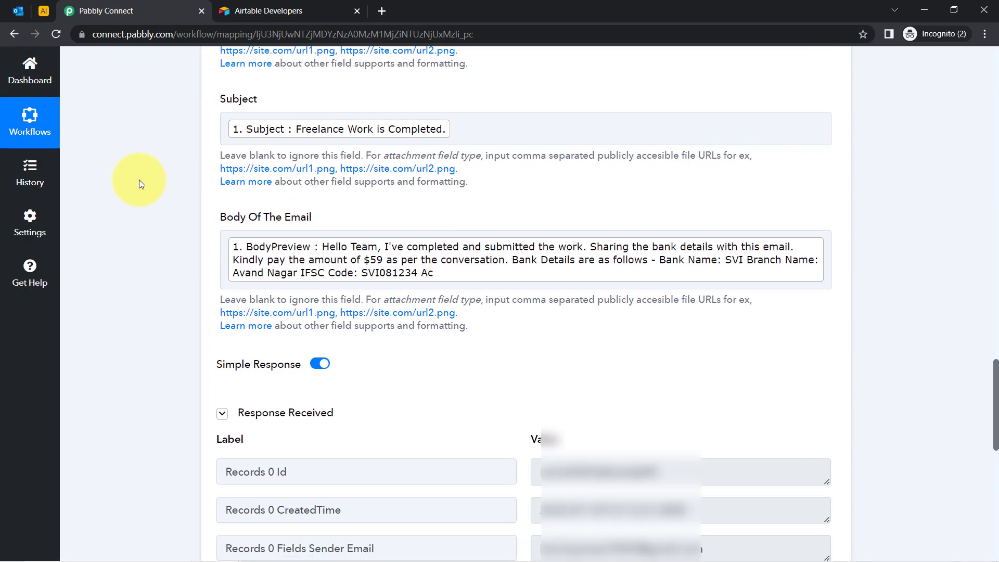
pyautogui.scroll(15, 139, 180)
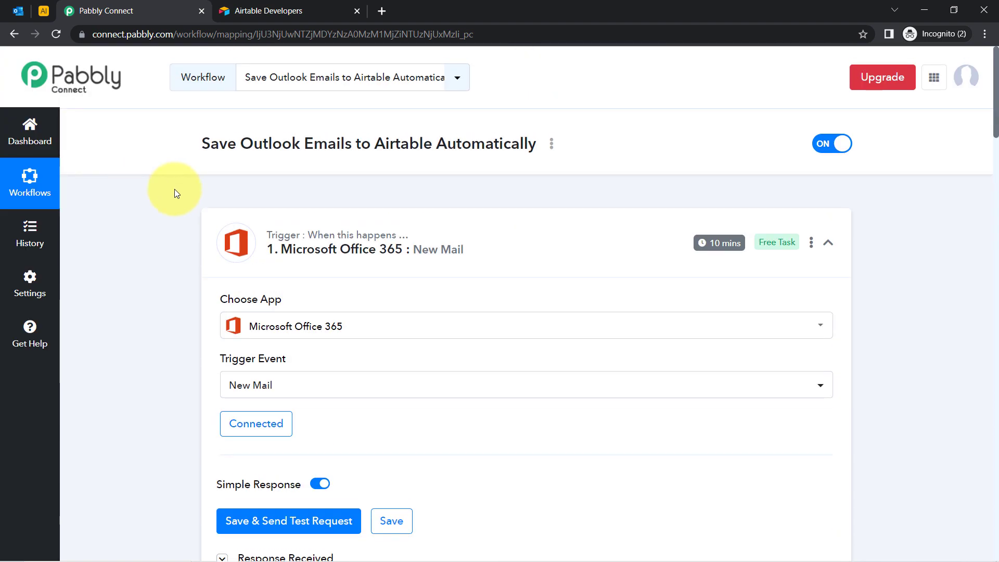
pyautogui.click(372, 245)
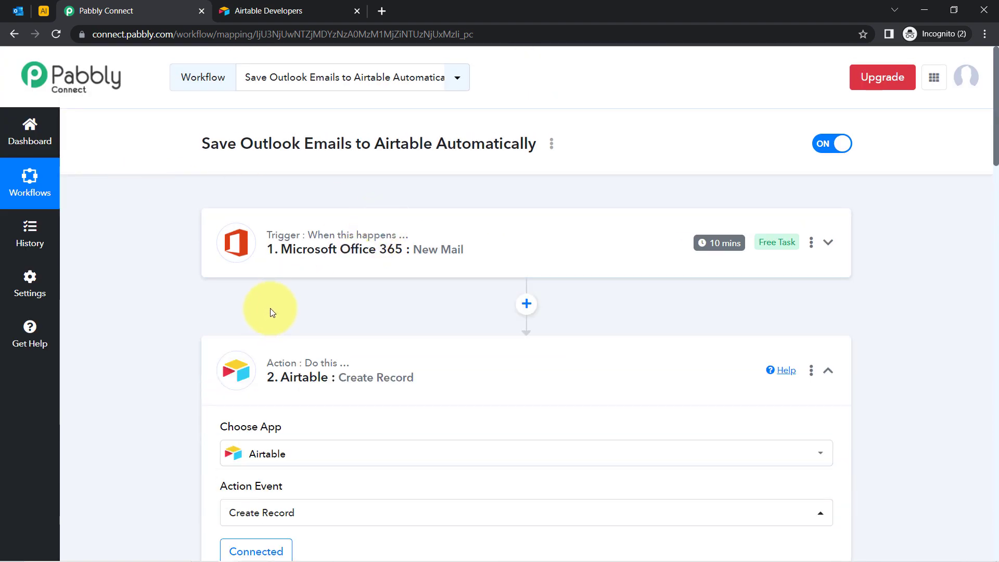
pyautogui.click(307, 380)
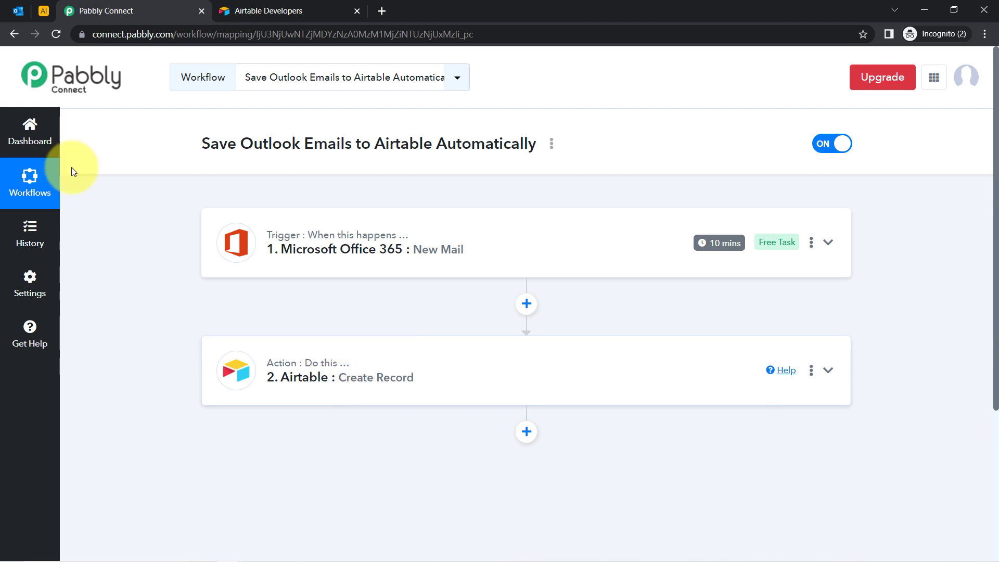
# Step: Review the email in the Outlook inbox and its Airtable record, returning to the Pabbly Connect workflow
pyautogui.click(13, 10)
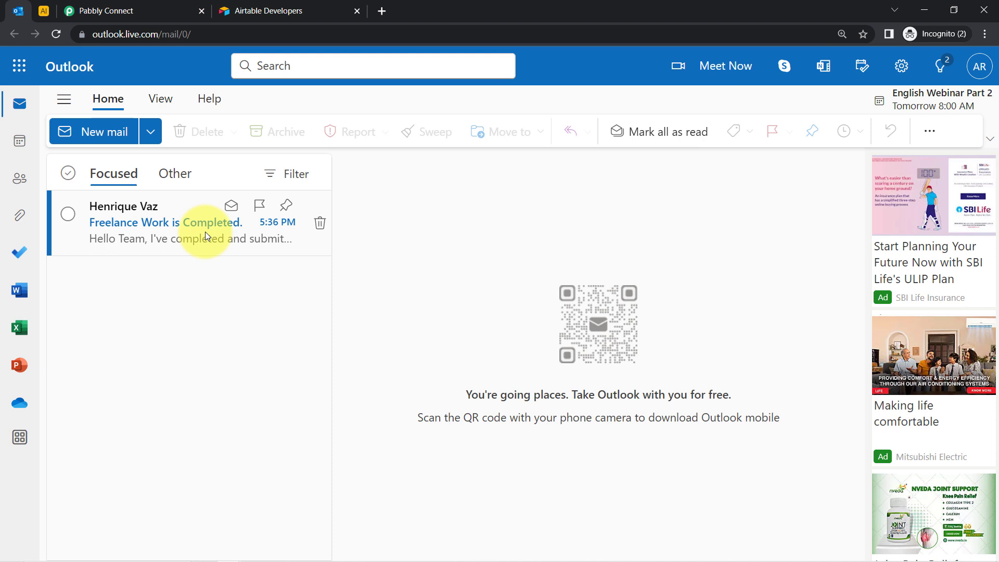
pyautogui.click(41, 11)
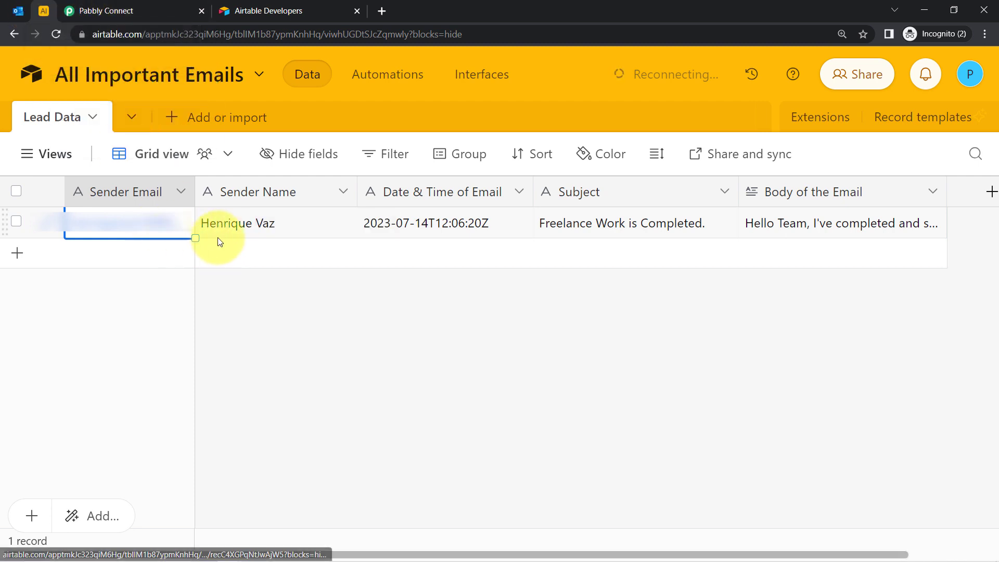
pyautogui.click(127, 6)
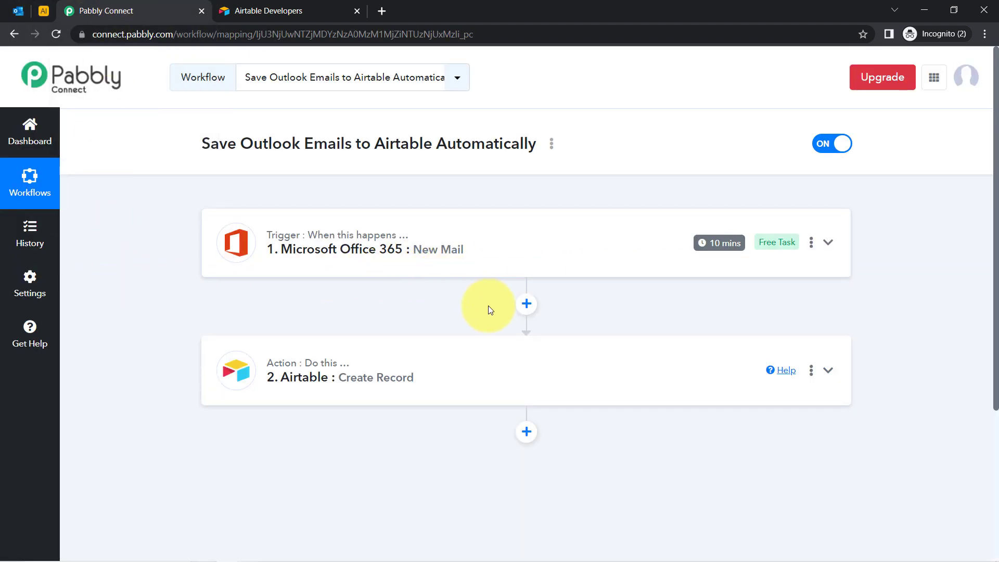
# Step: Insert a Filter by Pabbly step between the New Mail trigger and the Airtable action, with two additional OR conditions
pyautogui.click(527, 303)
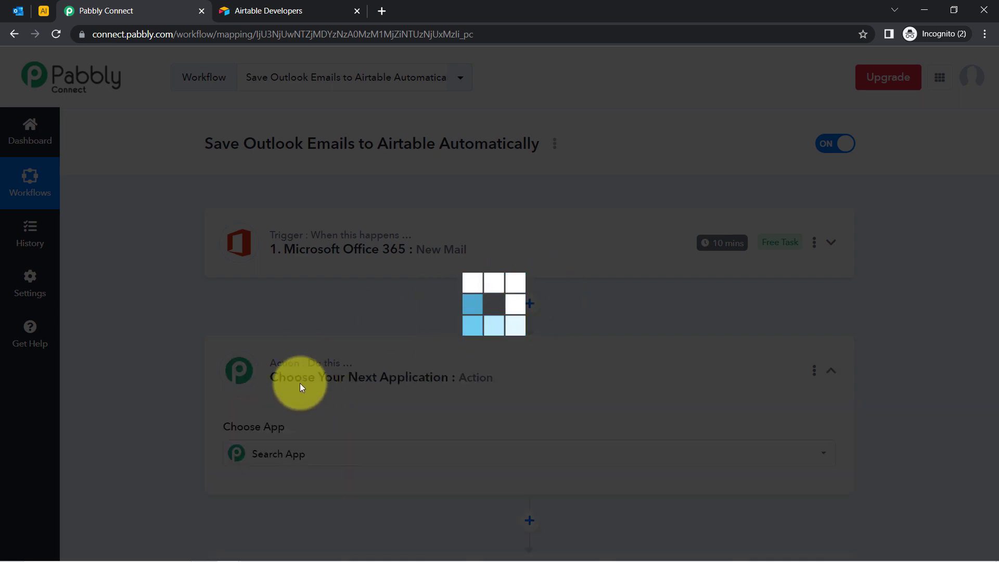
pyautogui.scroll(-5, 348, 202)
pyautogui.scroll(1, 346, 196)
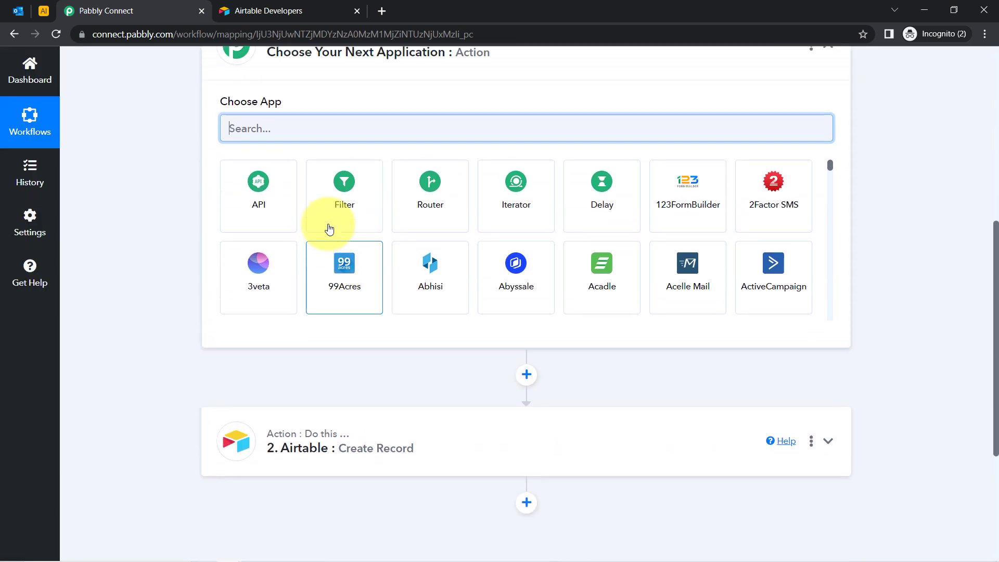
pyautogui.click(344, 179)
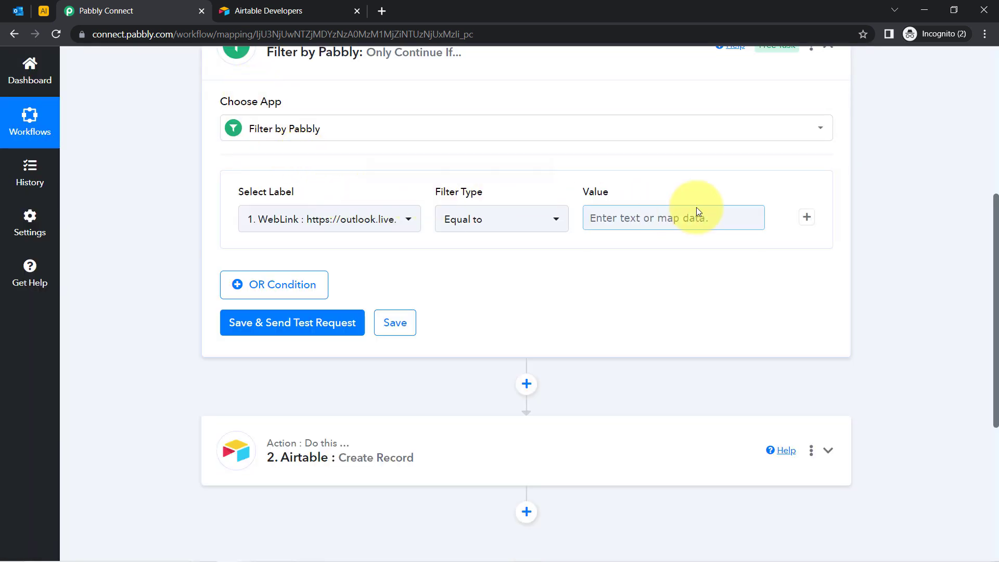
pyautogui.click(252, 285)
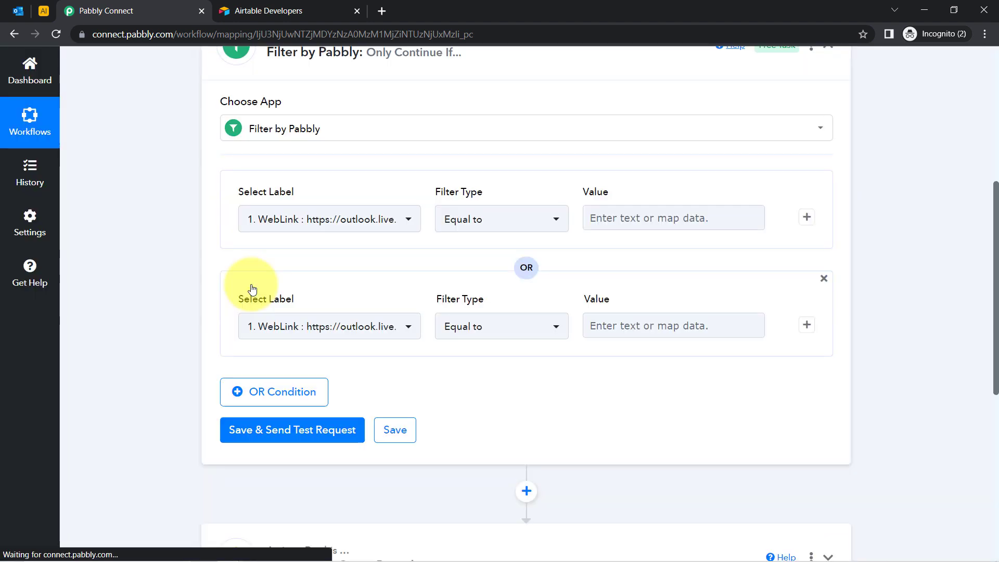
pyautogui.click(251, 392)
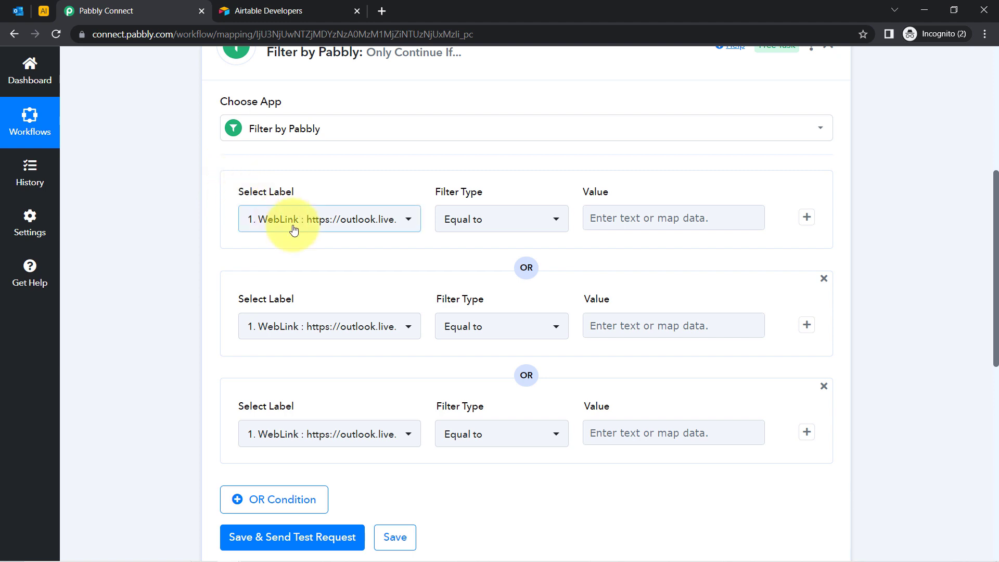
# Step: Look over the Lead Data fields in Airtable and the inbox in Outlook, returning to the filter in Pabbly Connect
pyautogui.click(43, 11)
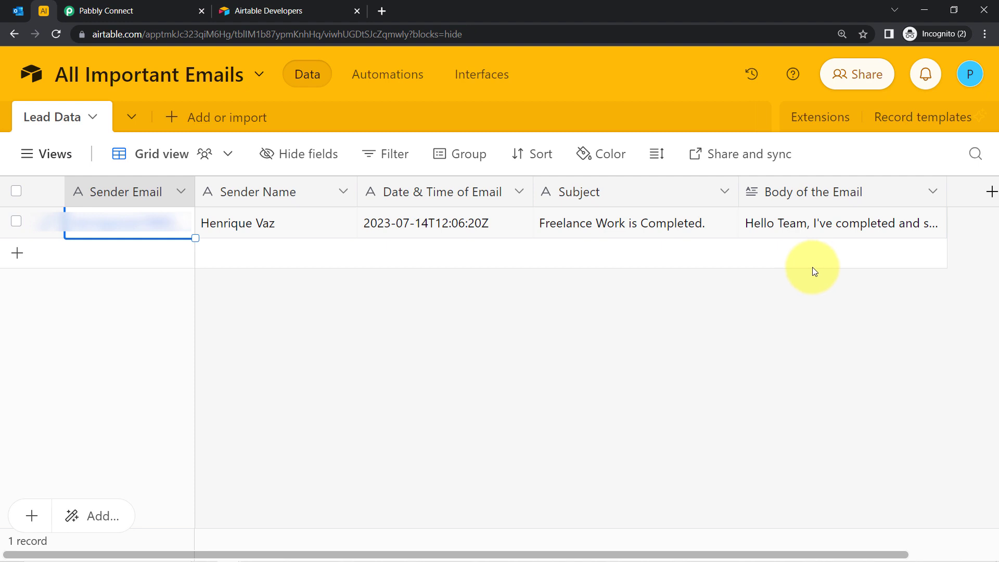
pyautogui.click(19, 10)
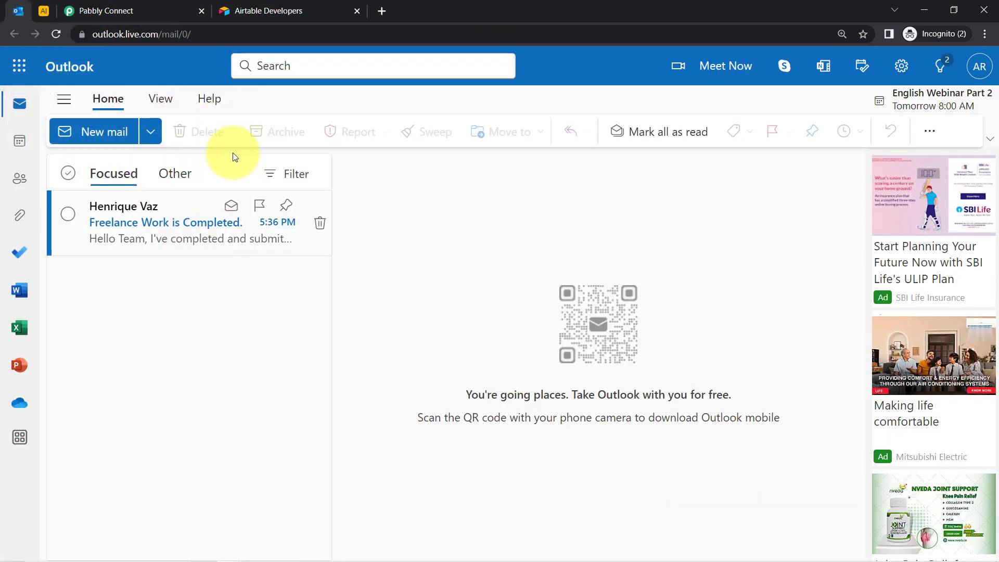
pyautogui.click(117, 5)
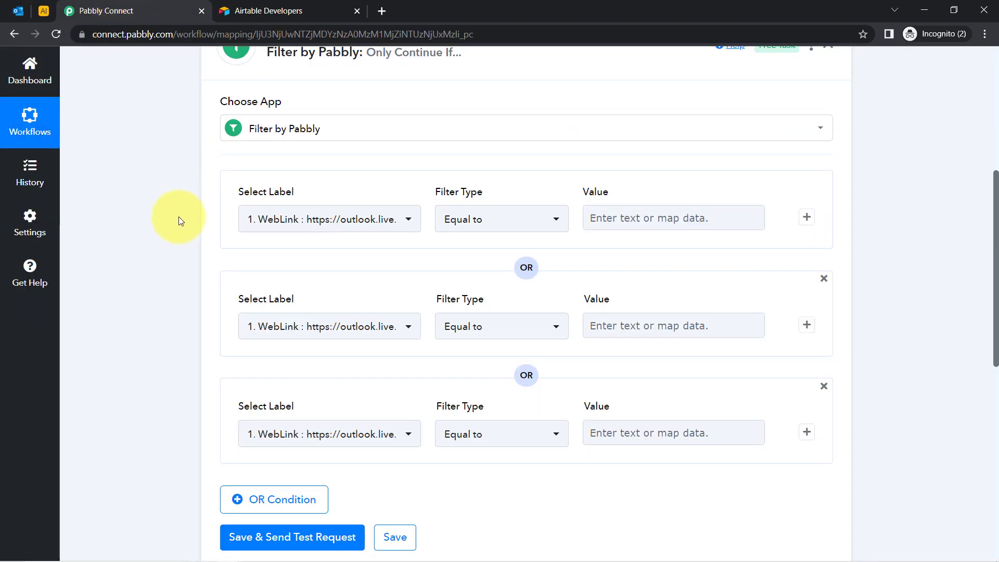
# Step: Set the label of the first and second filter conditions to Subject from the New Mail trigger
pyautogui.click(287, 223)
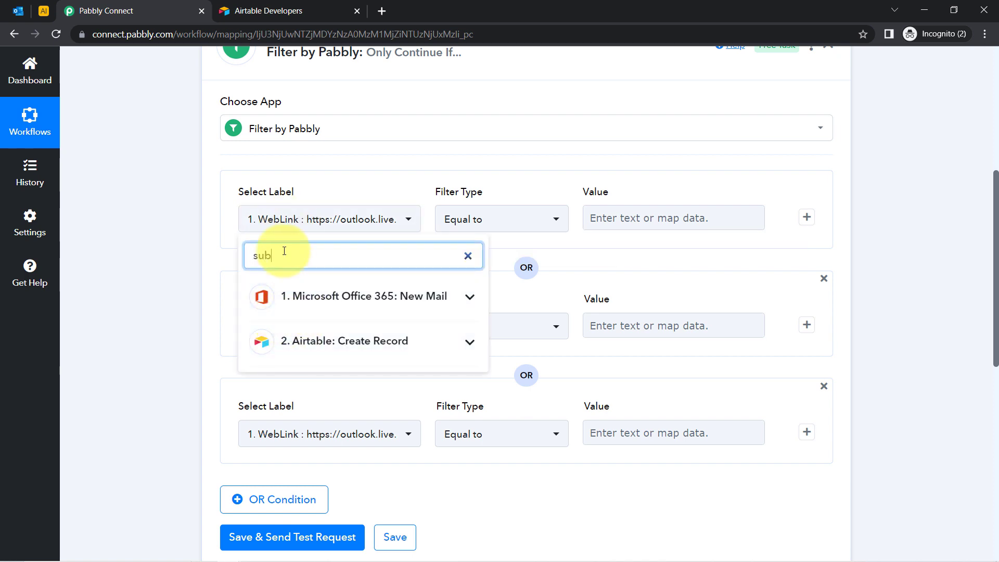
pyautogui.click(291, 294)
pyautogui.click(288, 335)
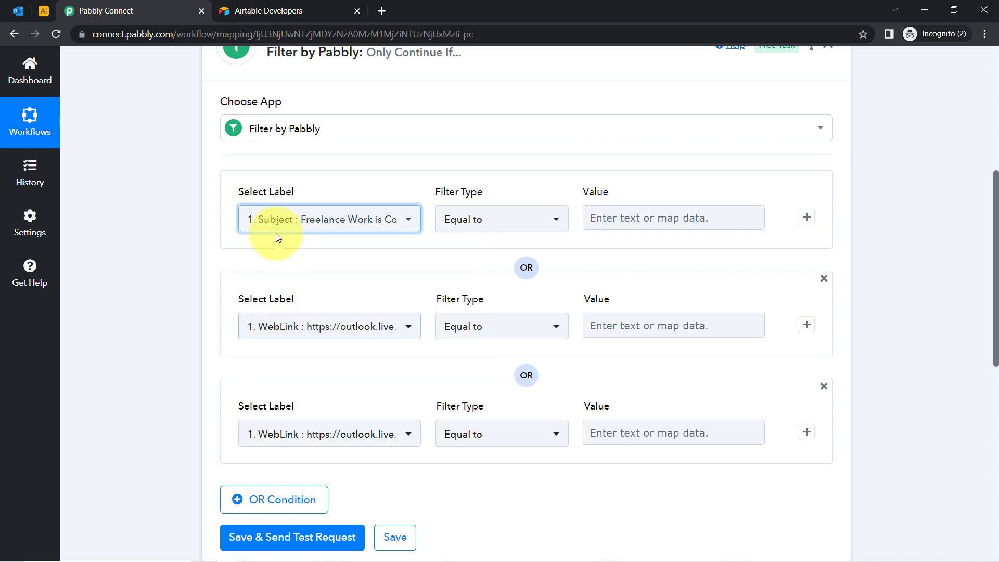
pyautogui.click(286, 328)
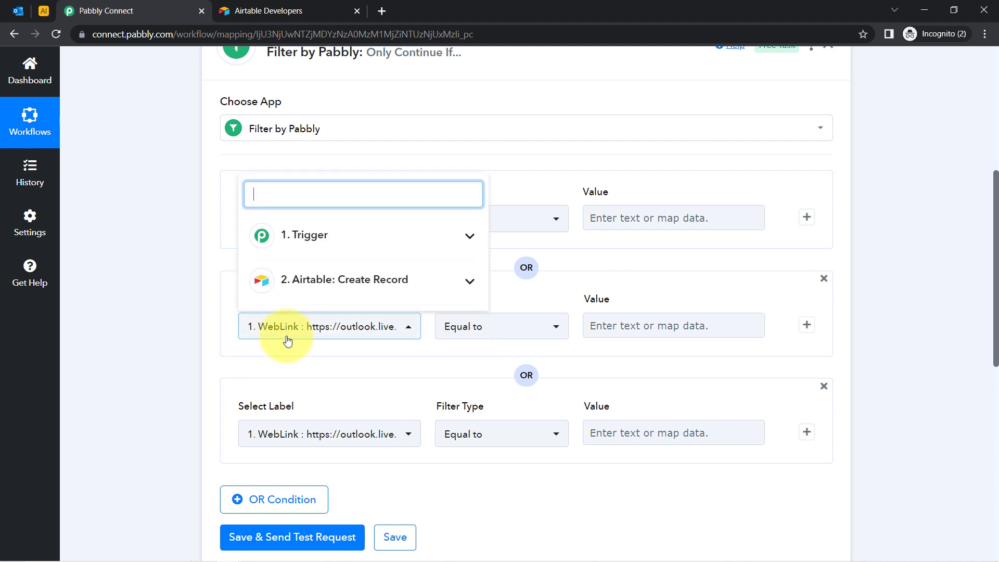
pyautogui.click(281, 232)
pyautogui.write('subj')
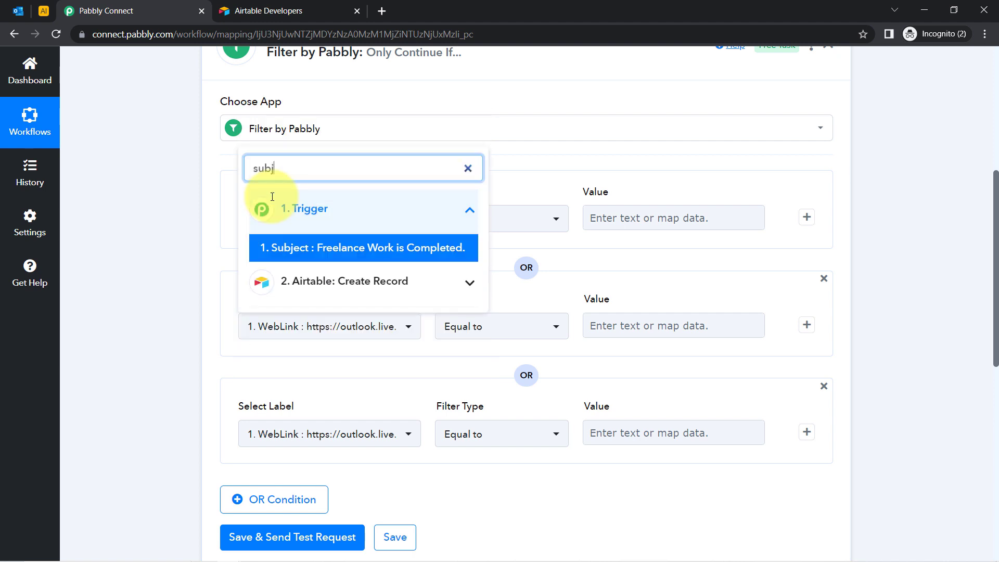
pyautogui.click(277, 247)
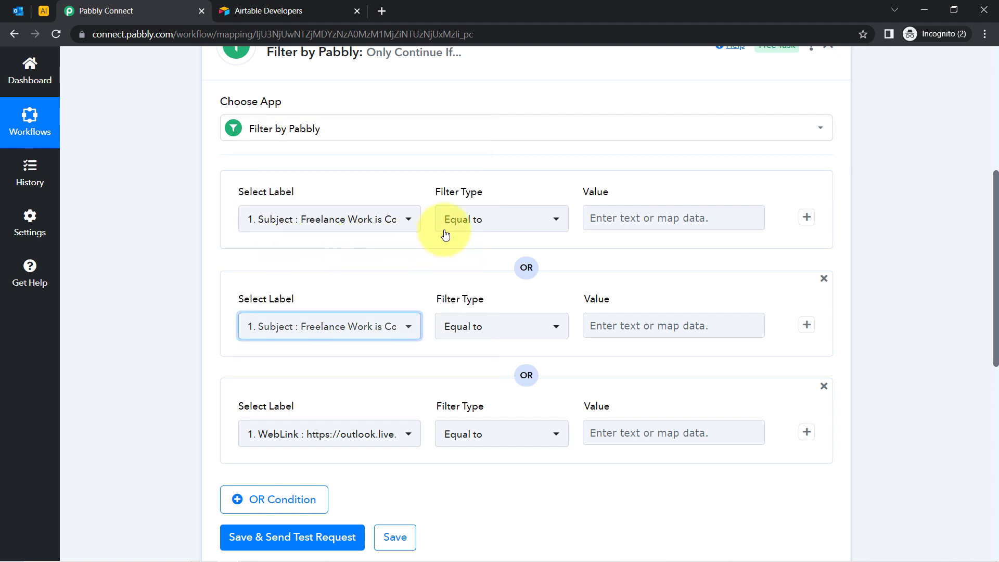
# Step: Set the first filter condition to Contains with the value freelance
pyautogui.click(463, 230)
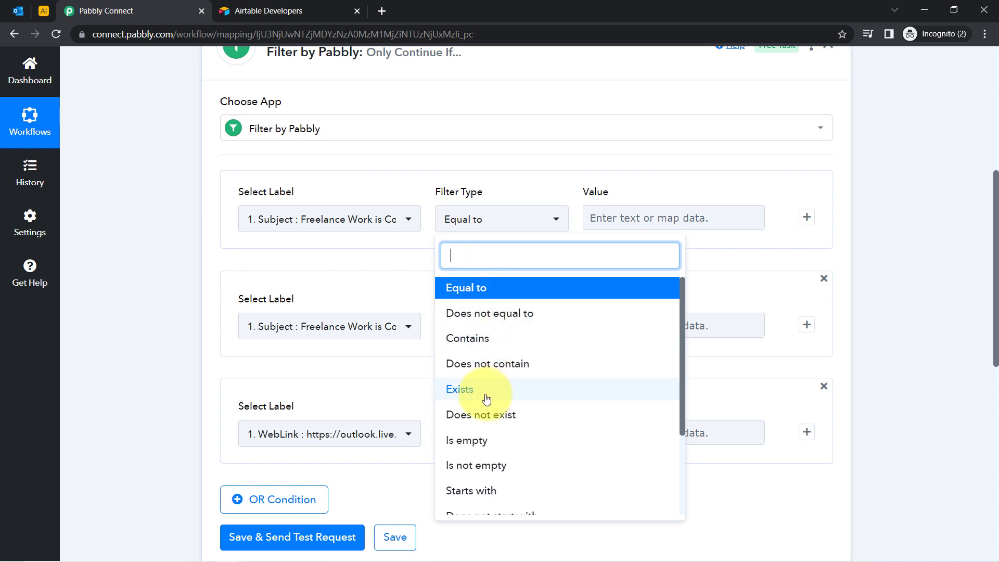
pyautogui.click(379, 245)
pyautogui.click(465, 234)
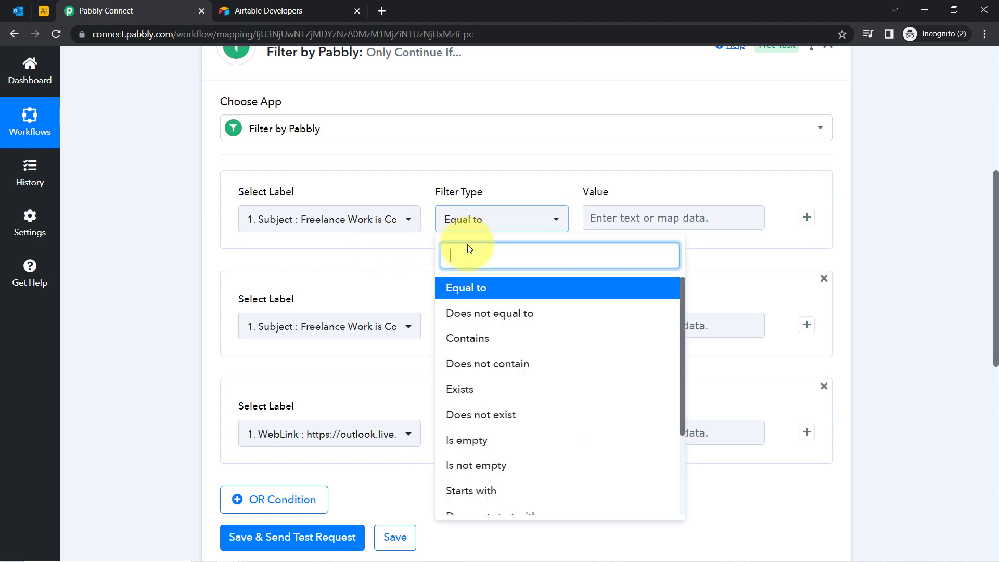
pyautogui.click(470, 336)
pyautogui.click(610, 214)
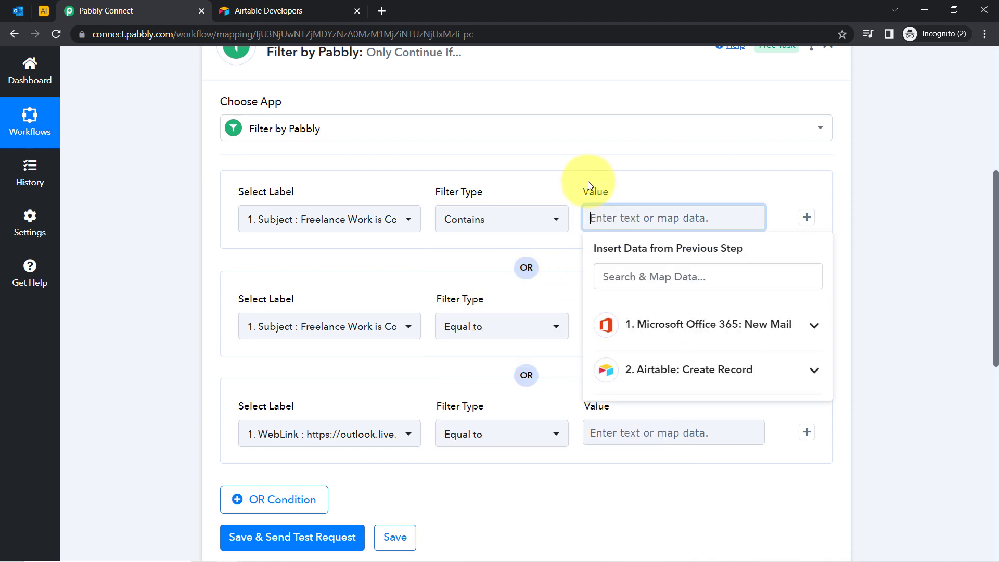
pyautogui.write('freelance')
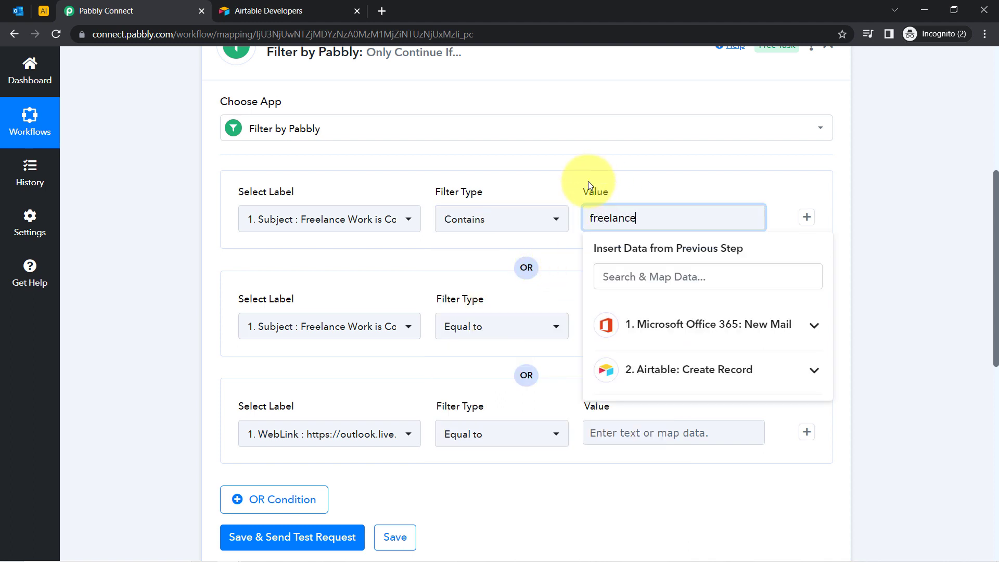
pyautogui.click(497, 248)
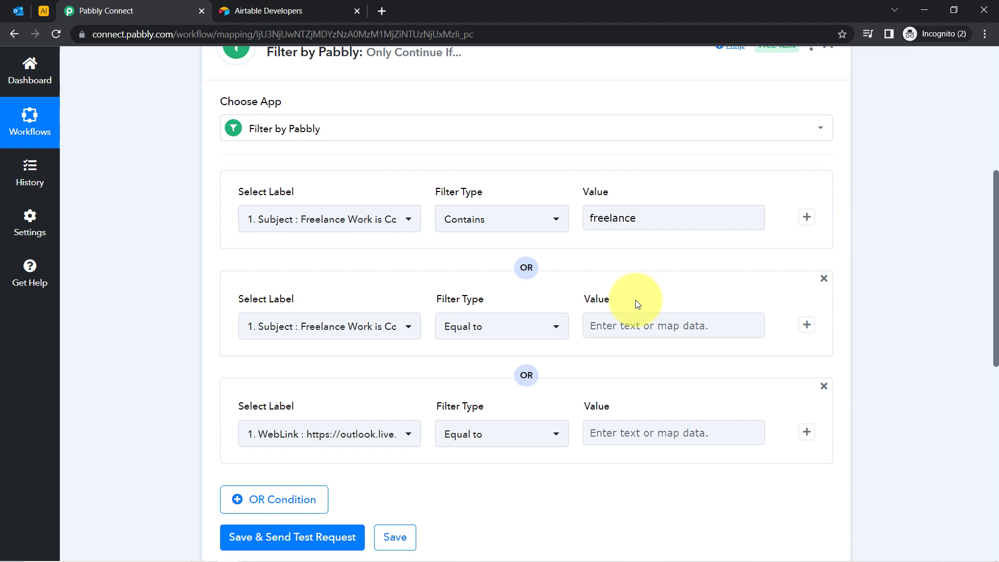
# Step: Enter amount as the value of the second filter condition
pyautogui.click(629, 329)
pyautogui.write('amo')
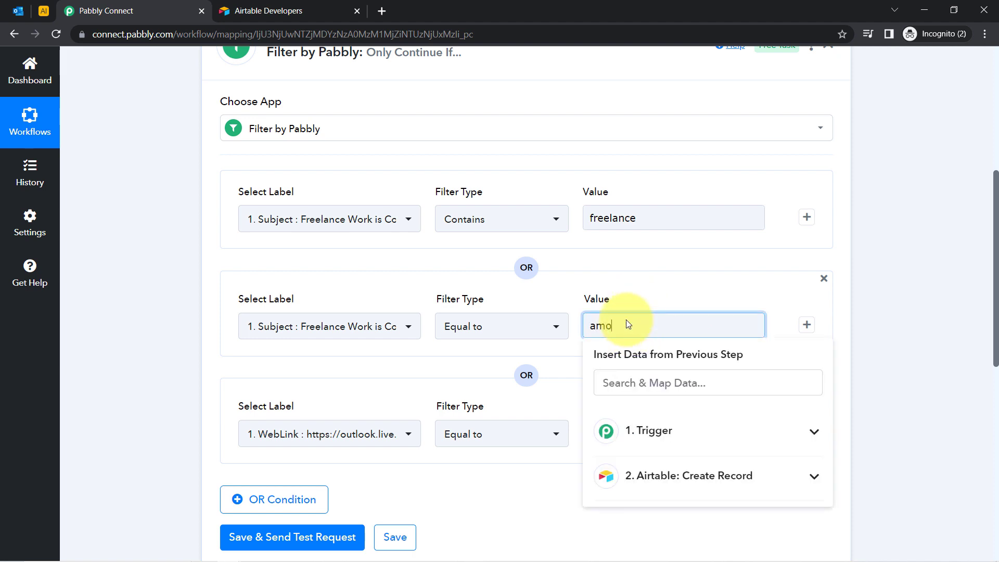
pyautogui.write('unt')
pyautogui.click(637, 291)
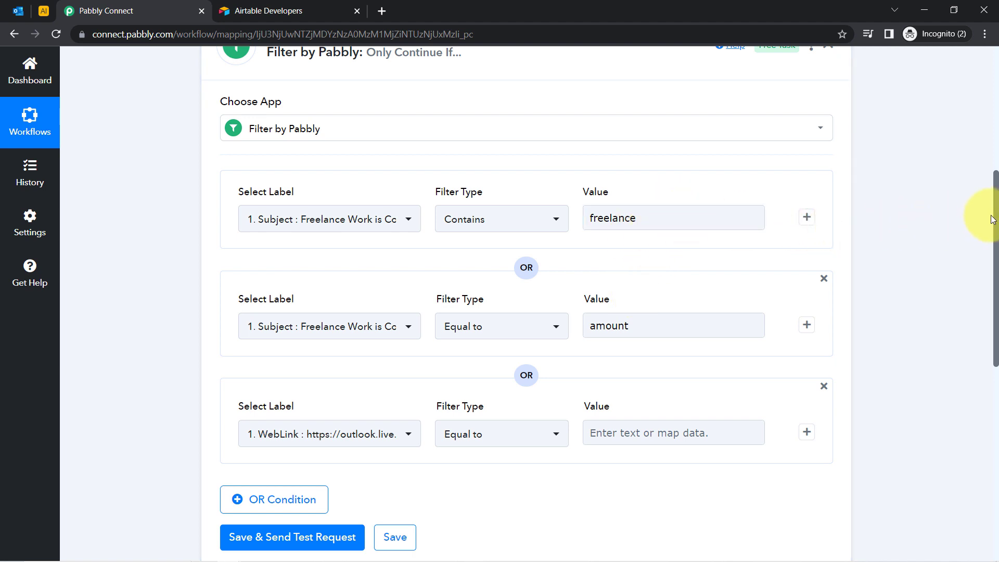
# Step: Add a fourth OR condition to the filter and set the third condition's label to BodyPreview from the trigger
pyautogui.scroll(-2, 978, 234)
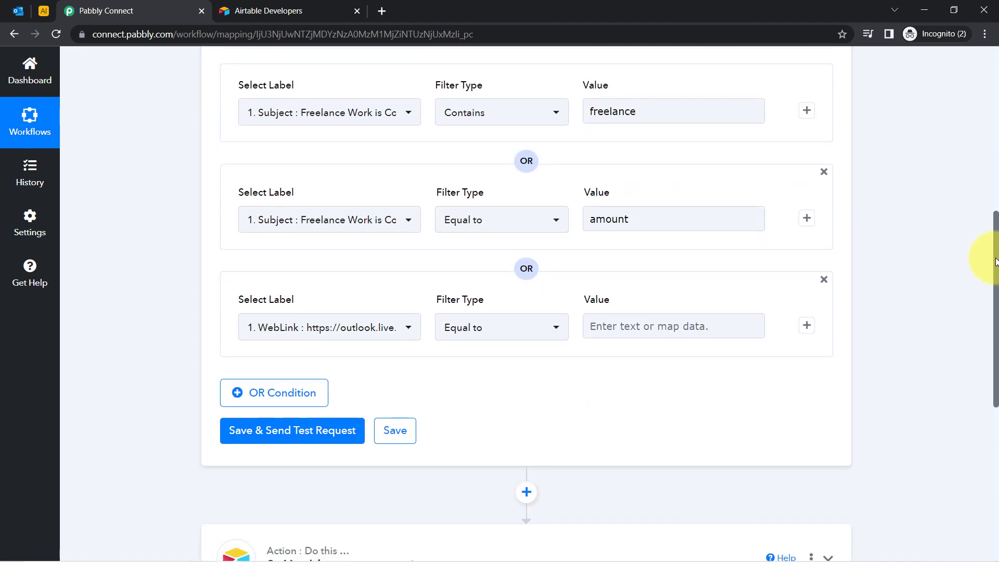
pyautogui.click(251, 397)
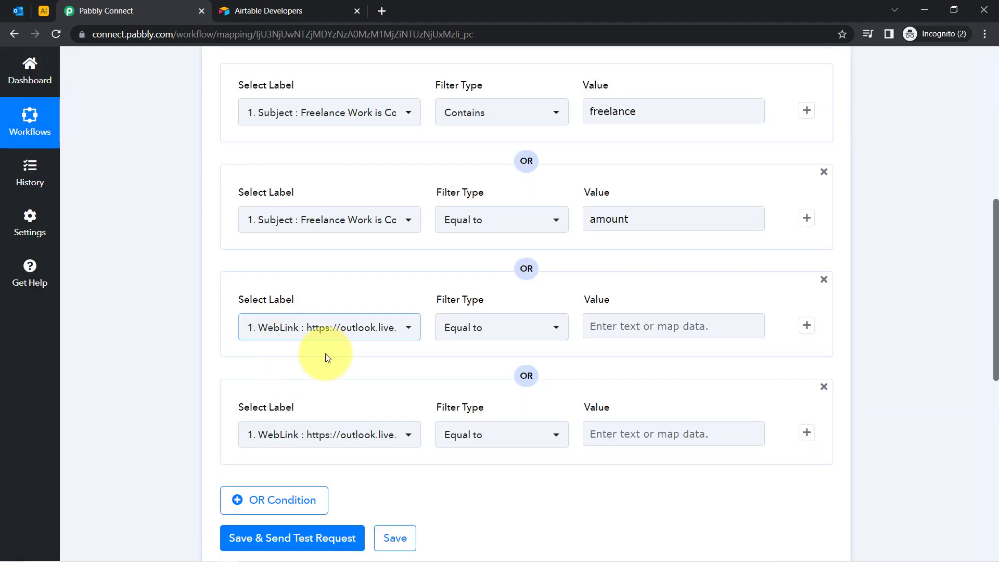
pyautogui.click(290, 326)
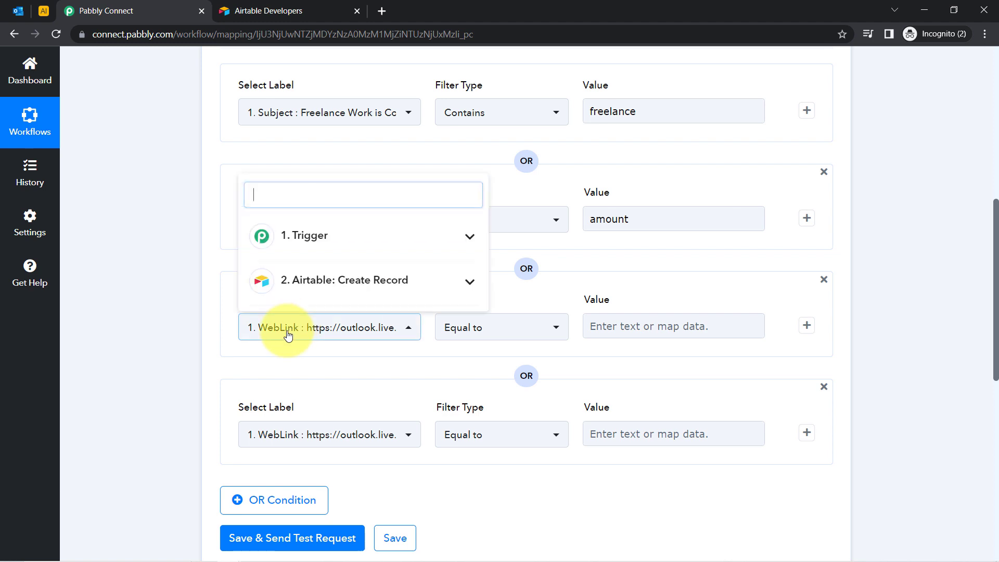
pyautogui.click(299, 221)
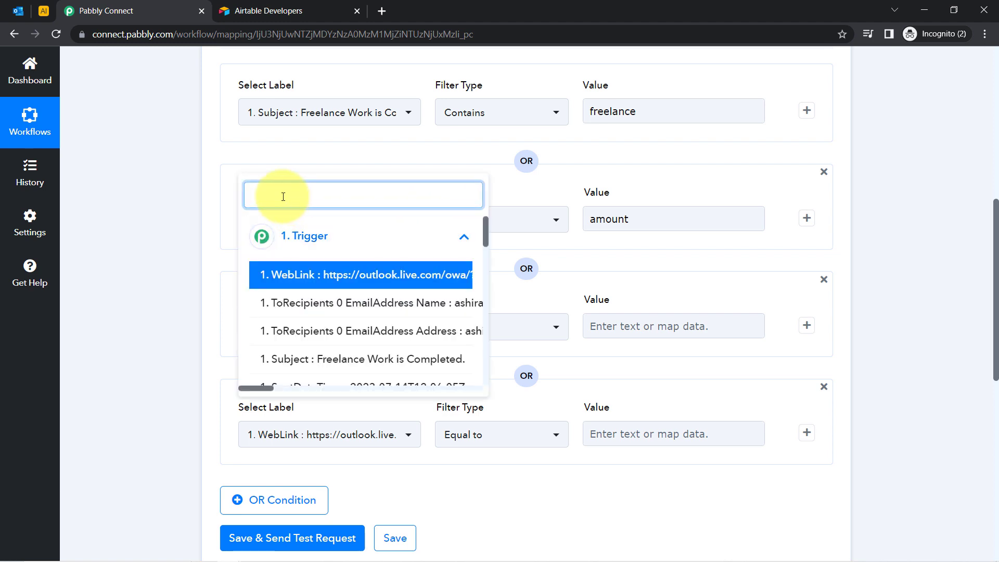
pyautogui.write('body')
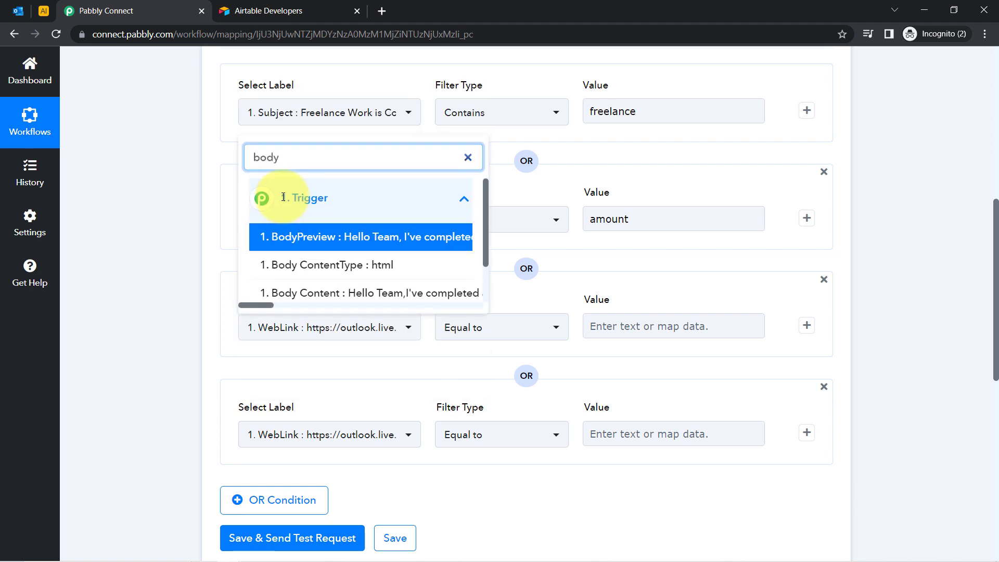
pyautogui.click(260, 236)
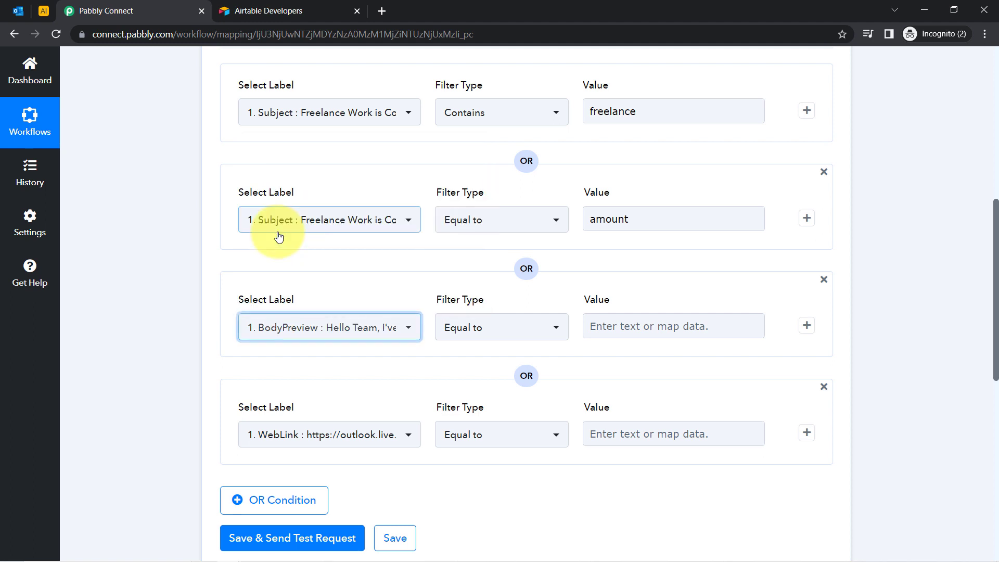
# Step: Set the fourth filter condition's label to BodyPreview from the trigger
pyautogui.click(257, 446)
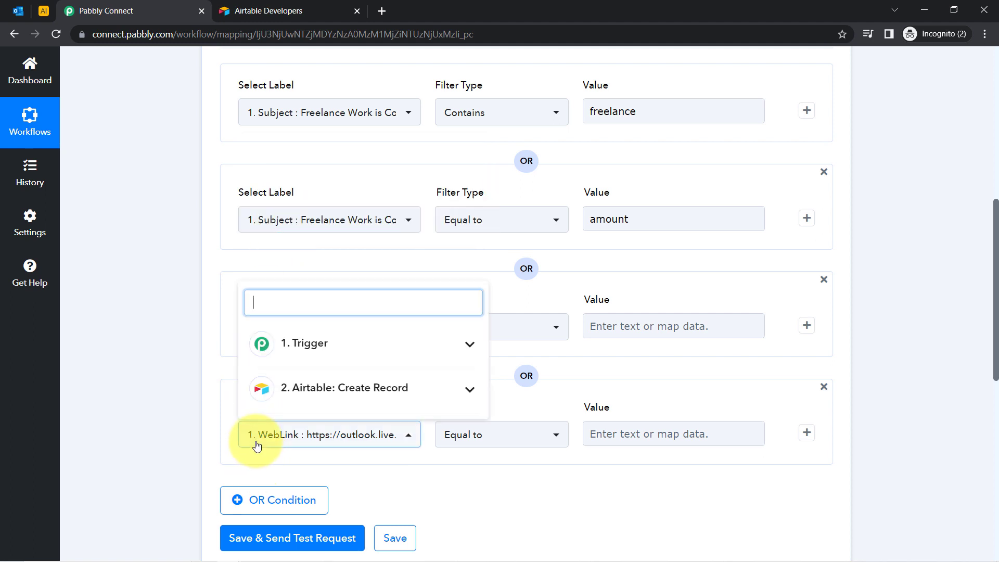
pyautogui.click(292, 344)
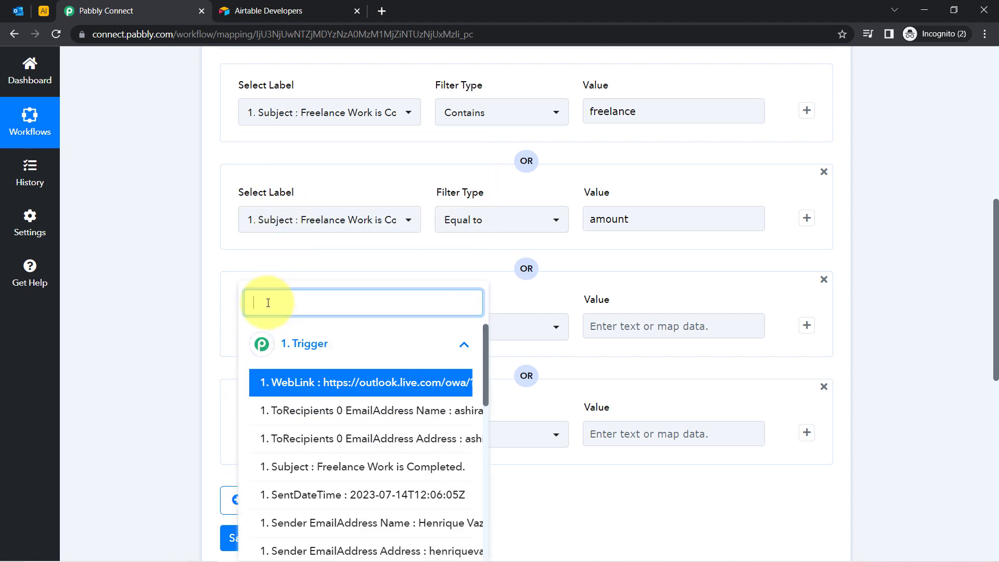
pyautogui.write('bod')
pyautogui.press('BackSpace')
pyautogui.press('BackSpace')
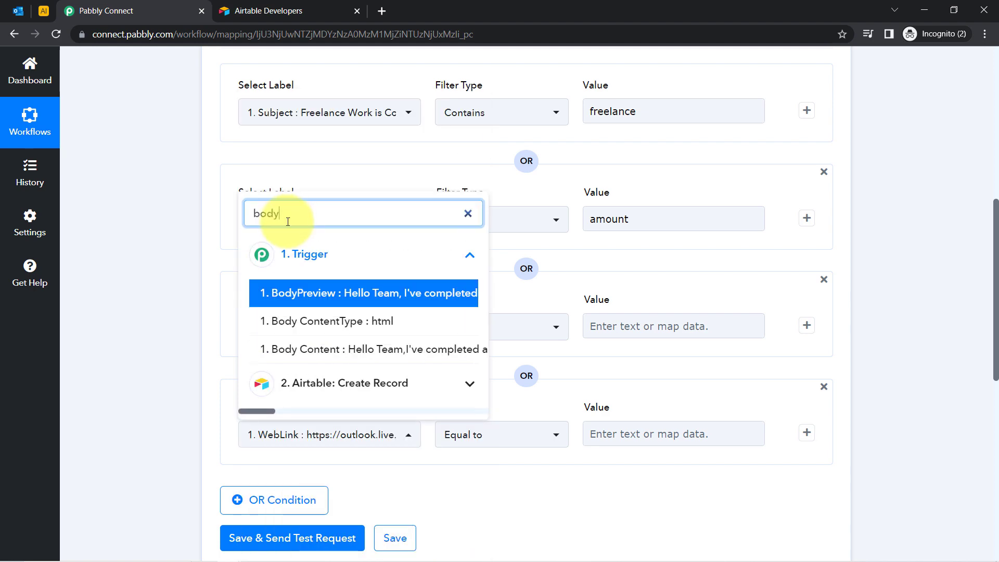
pyautogui.click(266, 293)
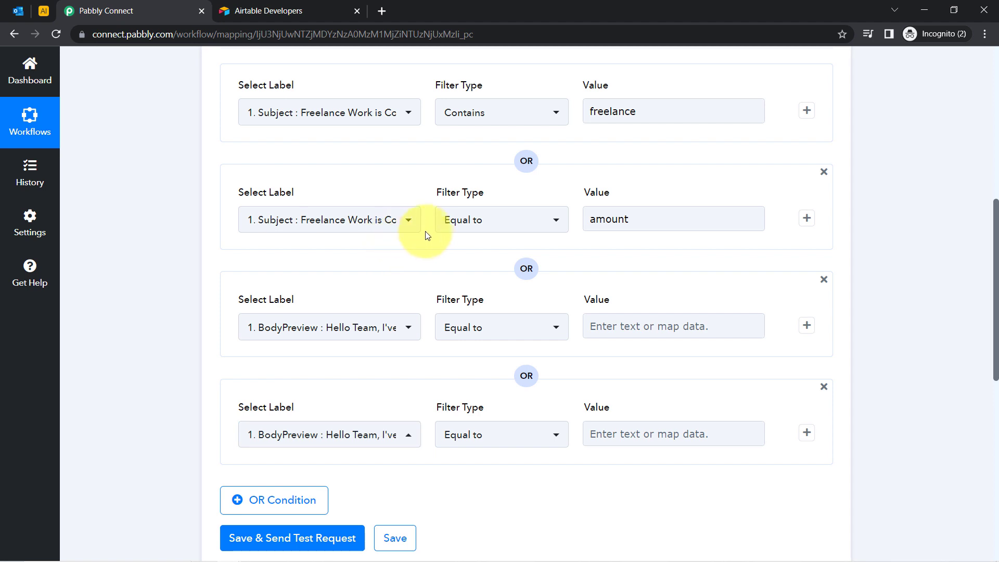
# Step: Change the filter type of the second, third and fourth conditions to Contains
pyautogui.click(445, 230)
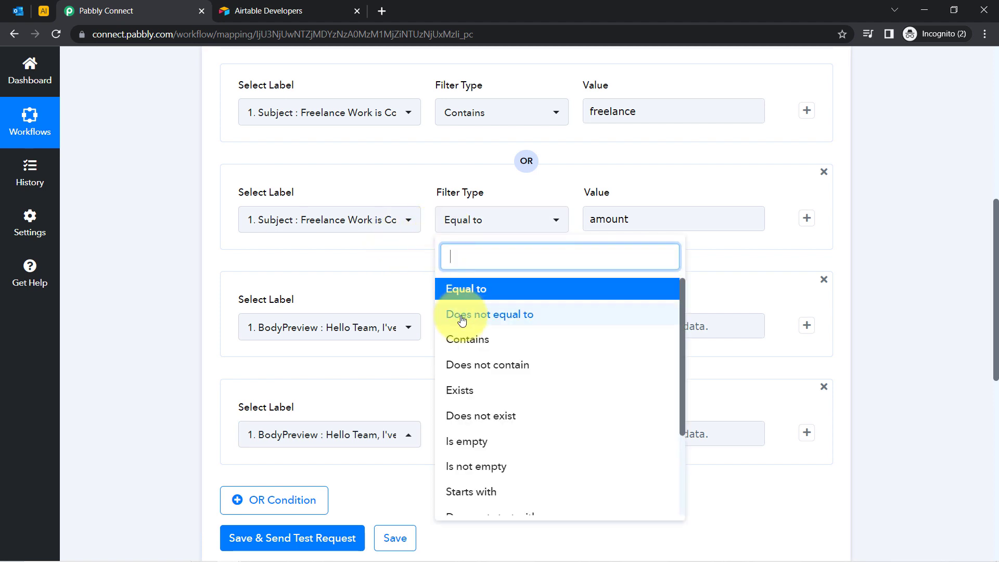
pyautogui.click(460, 340)
pyautogui.click(460, 336)
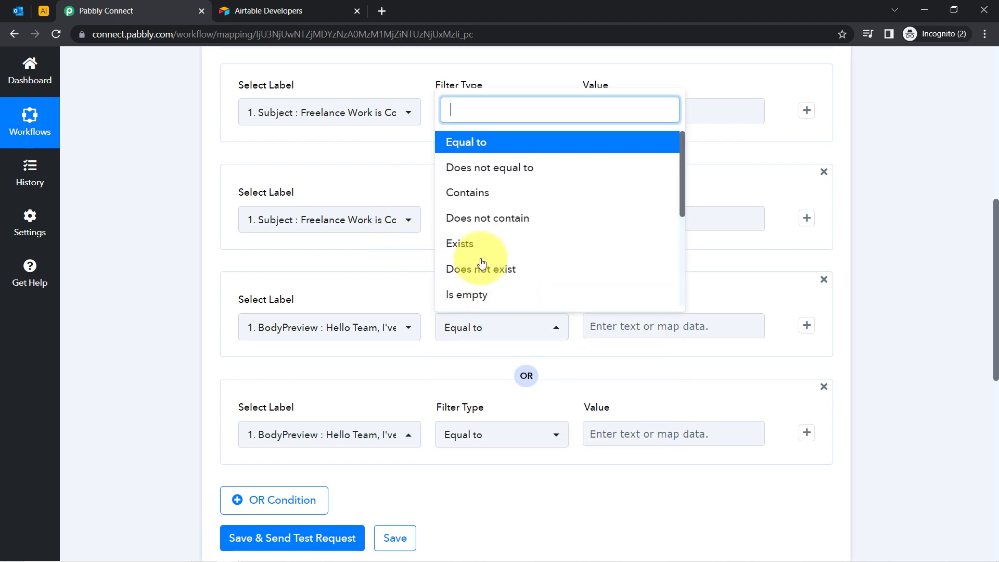
pyautogui.click(468, 196)
pyautogui.click(454, 437)
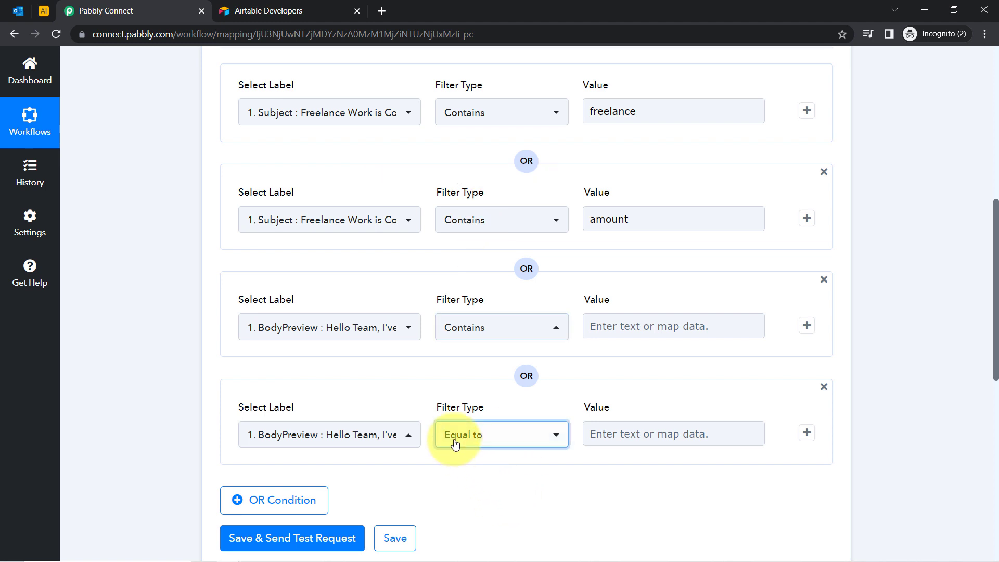
pyautogui.click(448, 191)
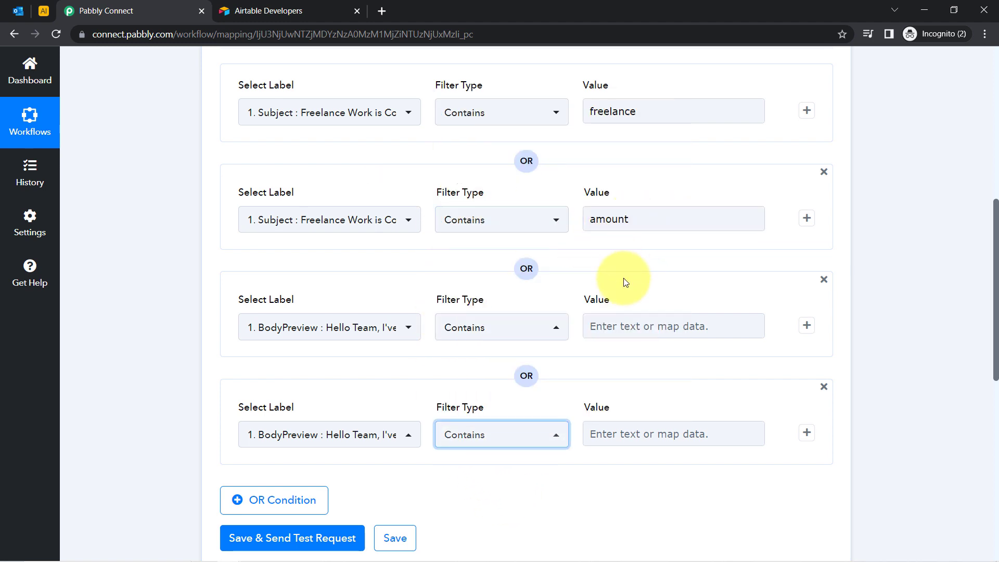
# Step: Enter payment as the third condition's value and work completed as the fourth condition's value
pyautogui.click(616, 320)
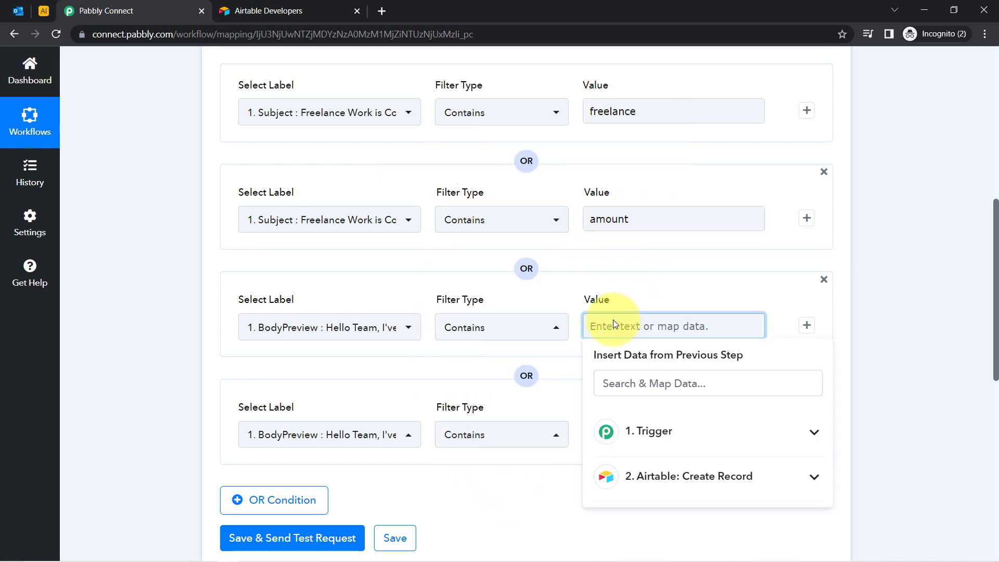
pyautogui.write('paymen')
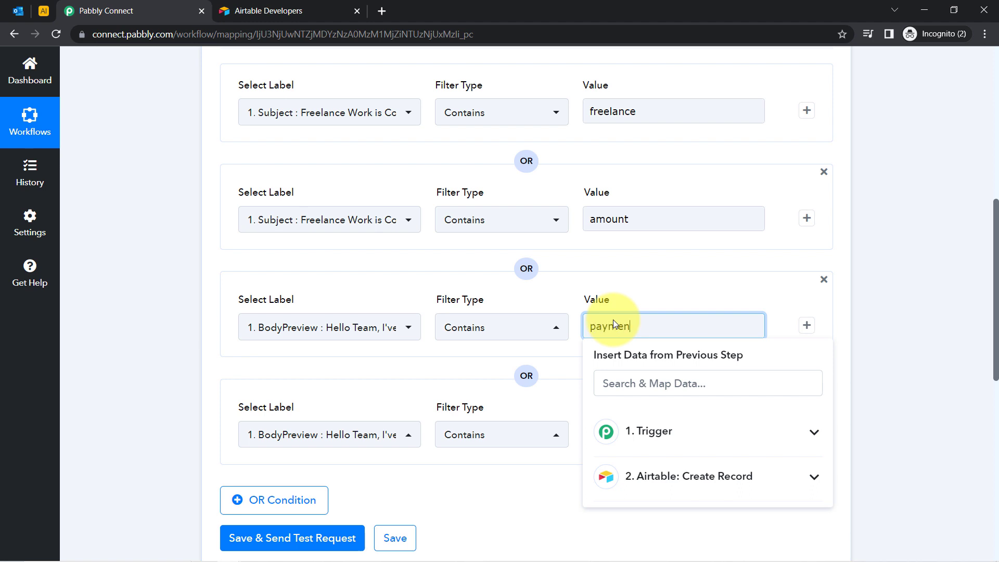
pyautogui.write('t')
pyautogui.click(598, 433)
pyautogui.write('w')
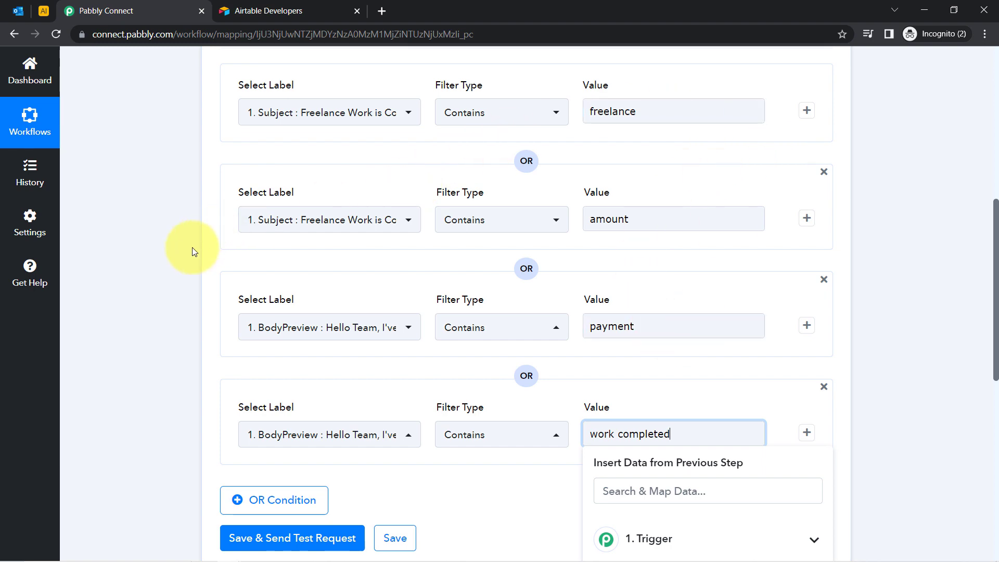
pyautogui.click(177, 264)
# Step: Save the filter with a test request and collapse the Filter by Pabbly step after checking the response
pyautogui.scroll(-6, 173, 295)
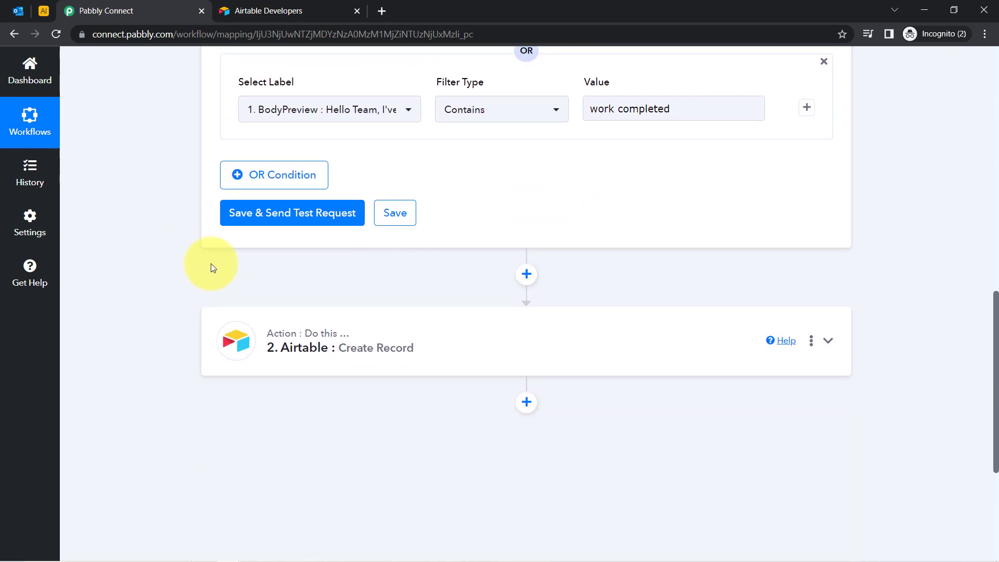
pyautogui.click(264, 227)
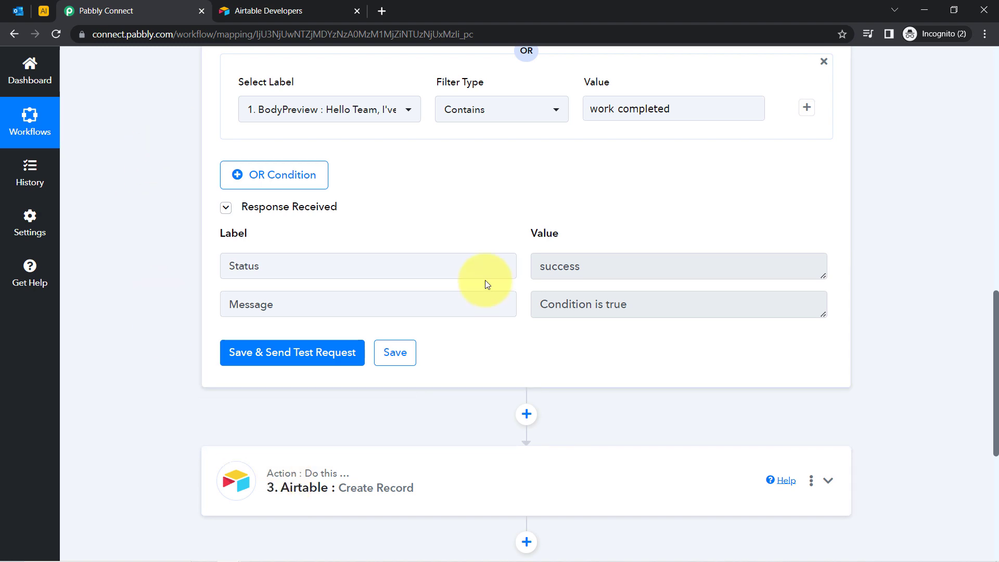
pyautogui.scroll(6, 485, 280)
pyautogui.scroll(-7, 453, 239)
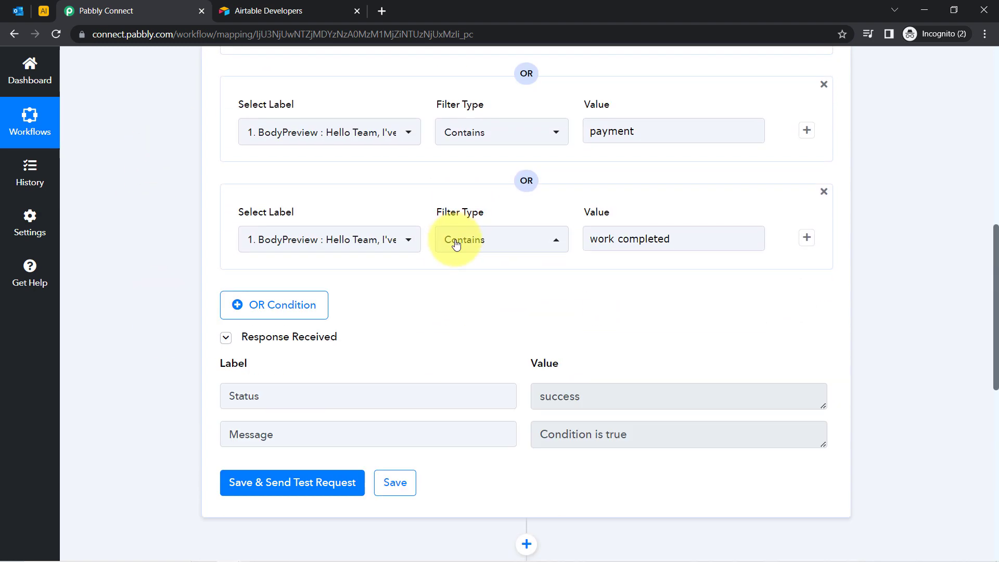
pyautogui.moveTo(595, 239); pyautogui.dragTo(548, 239)
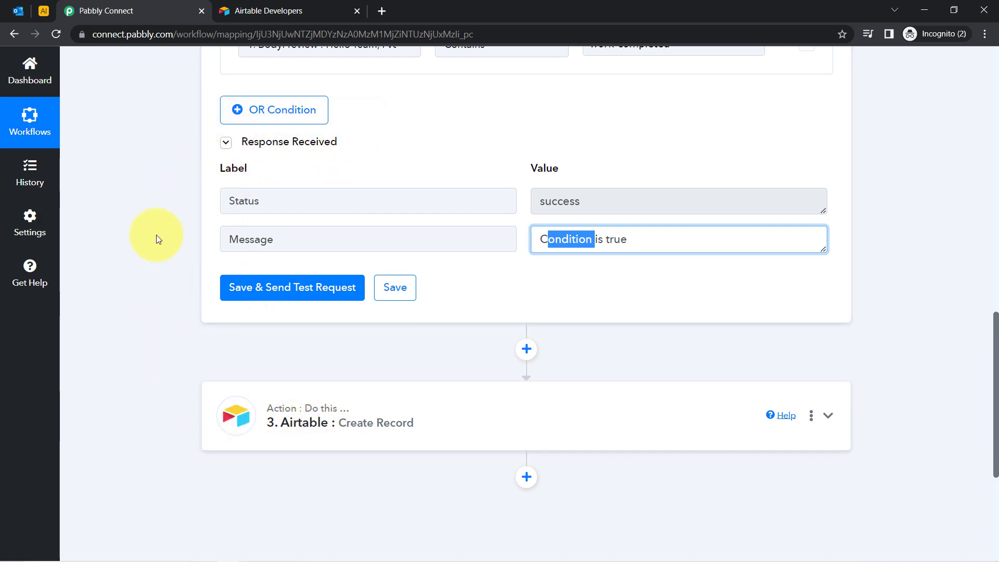
pyautogui.scroll(10, 157, 235)
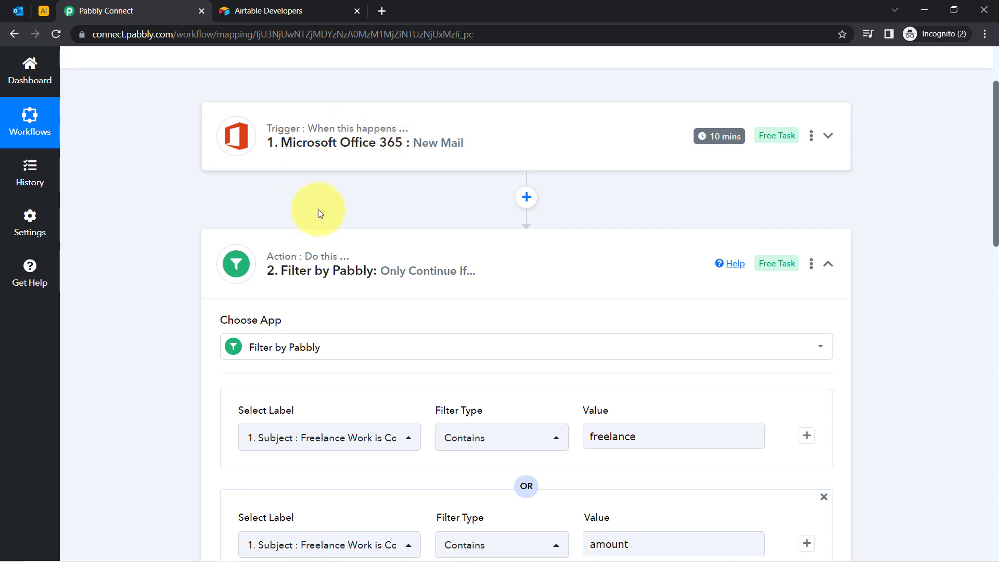
pyautogui.click(331, 249)
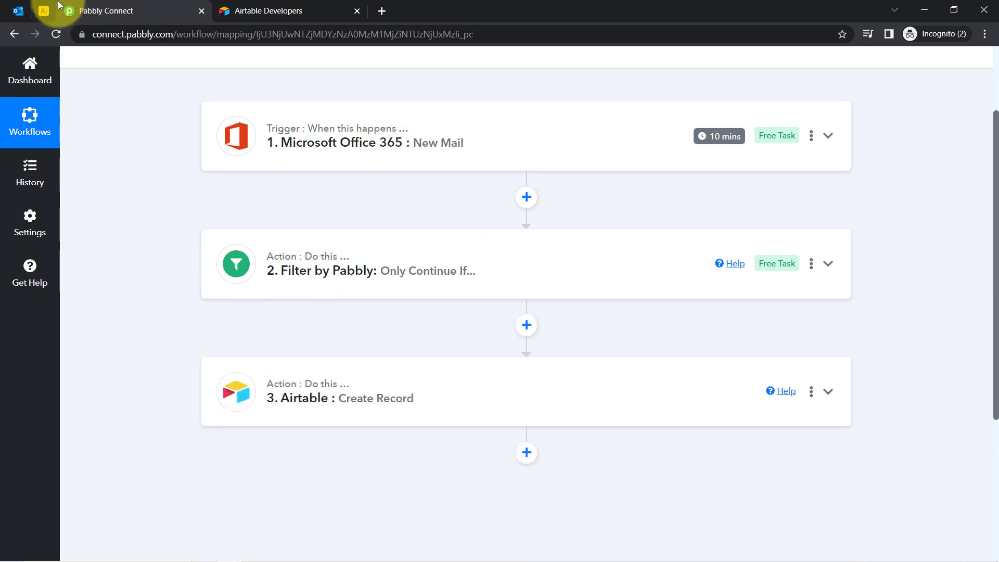
# Step: Review the Outlook inbox, the Lead Data table in Airtable and the finished workflow's steps in Pabbly Connect
pyautogui.click(18, 11)
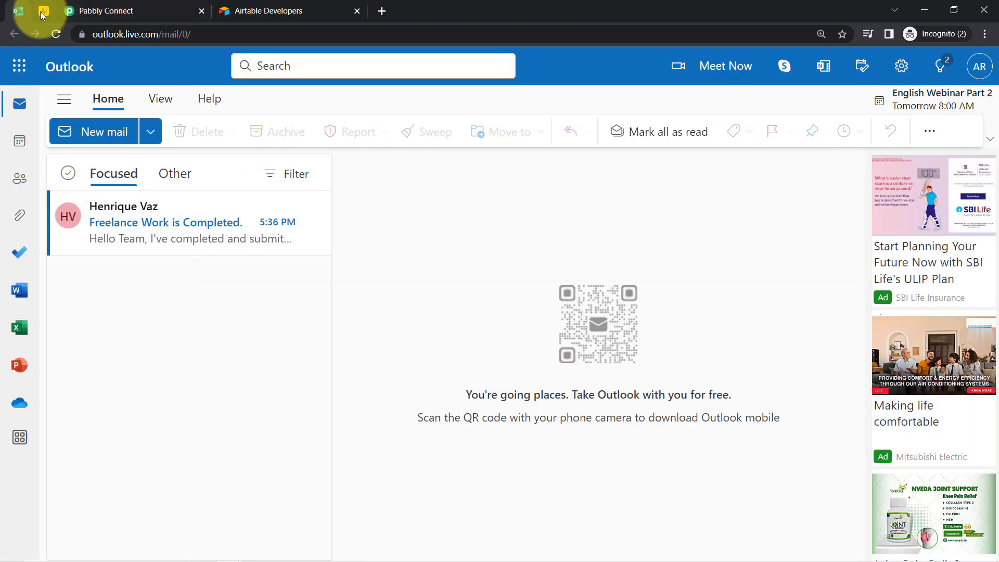
pyautogui.click(42, 11)
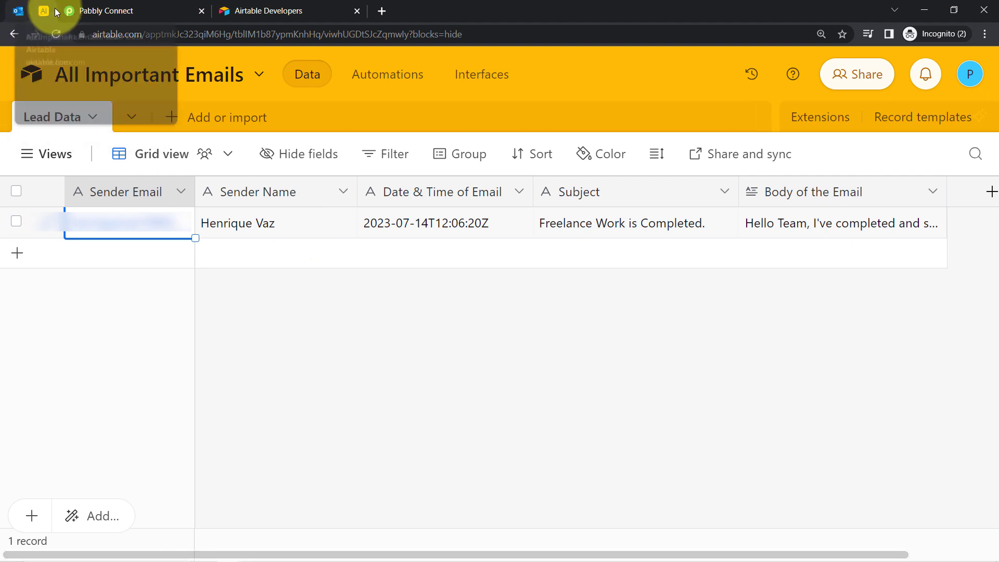
pyautogui.click(139, 6)
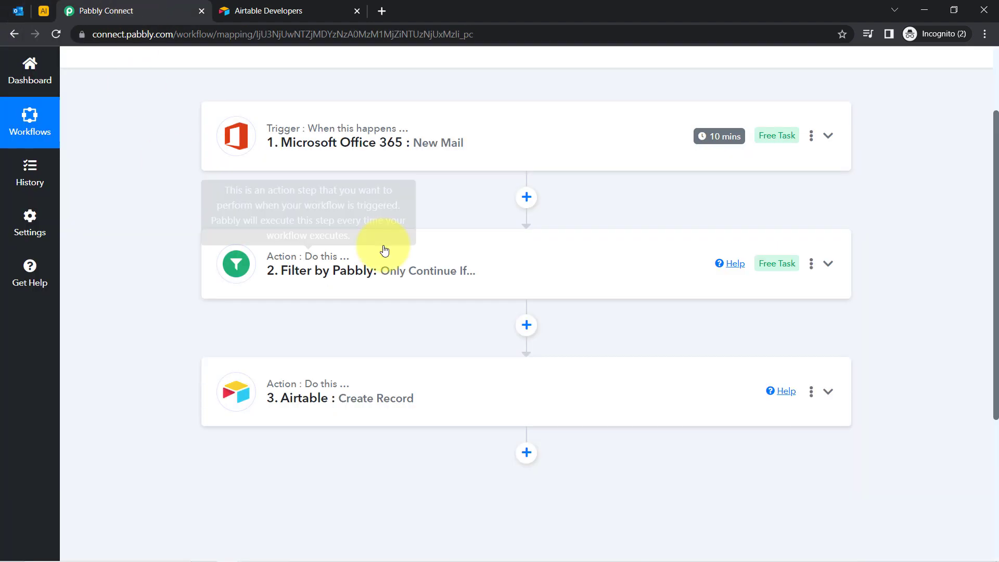
pyautogui.scroll(3, 996, 175)
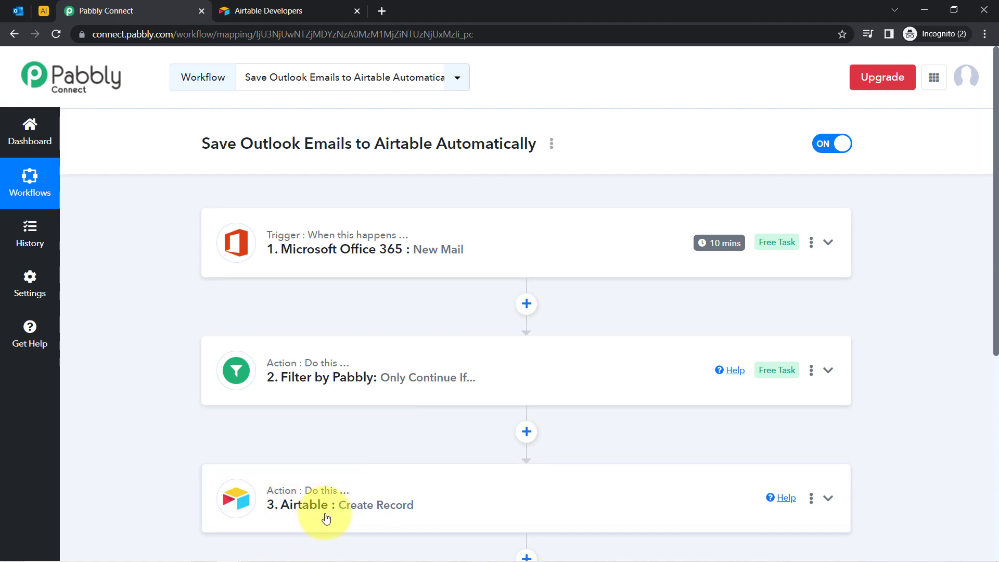
pyautogui.moveTo(725, 250)
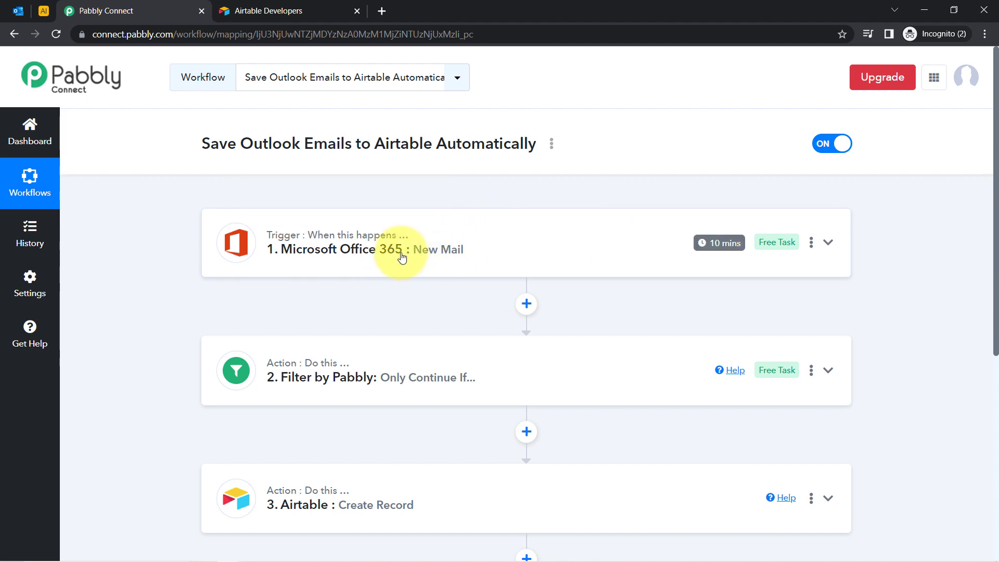
pyautogui.click(18, 11)
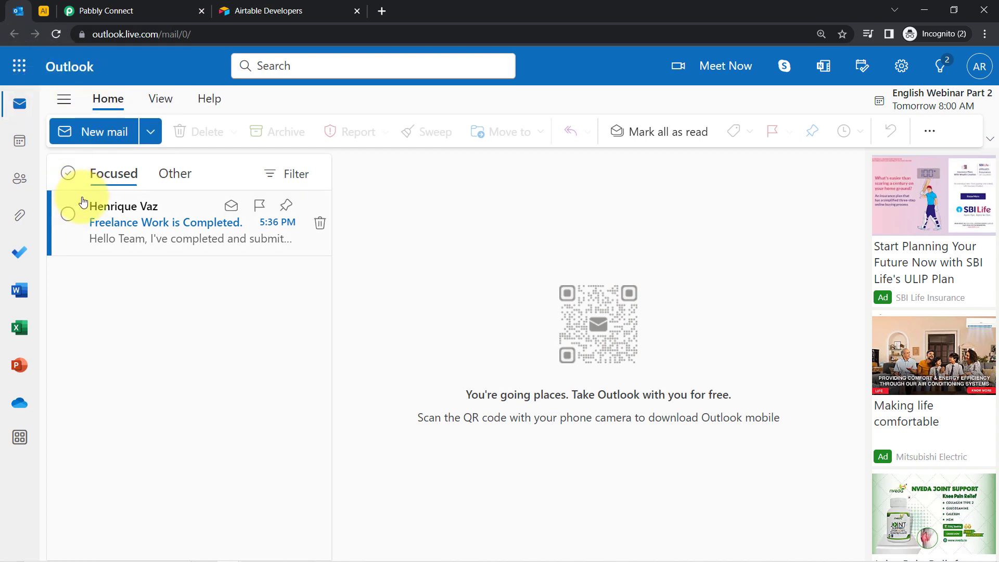
pyautogui.click(99, 16)
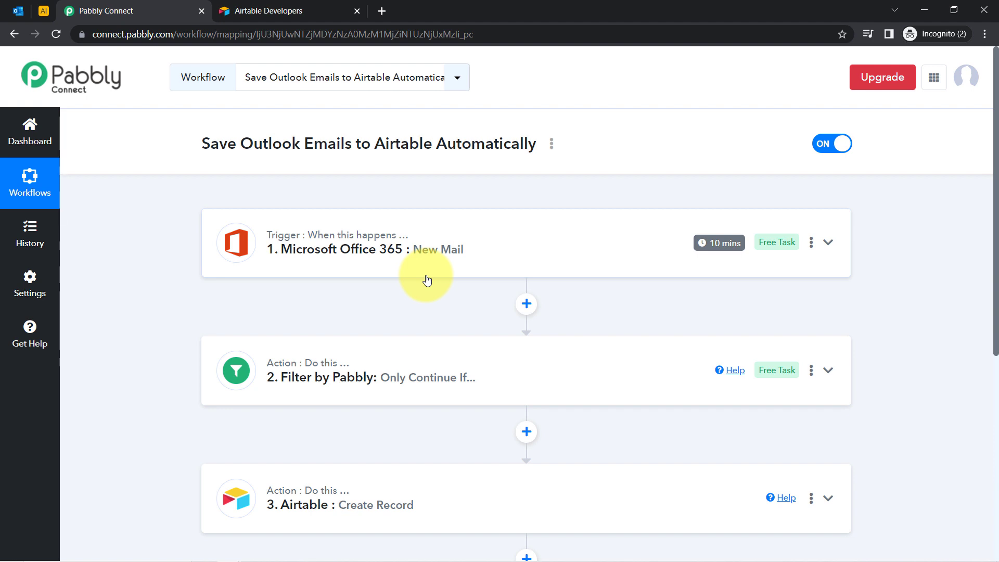
# Step: Copy the share link of the Save Outlook Emails to Airtable Automatically workflow and close the sharing dialog
pyautogui.click(551, 145)
pyautogui.click(423, 211)
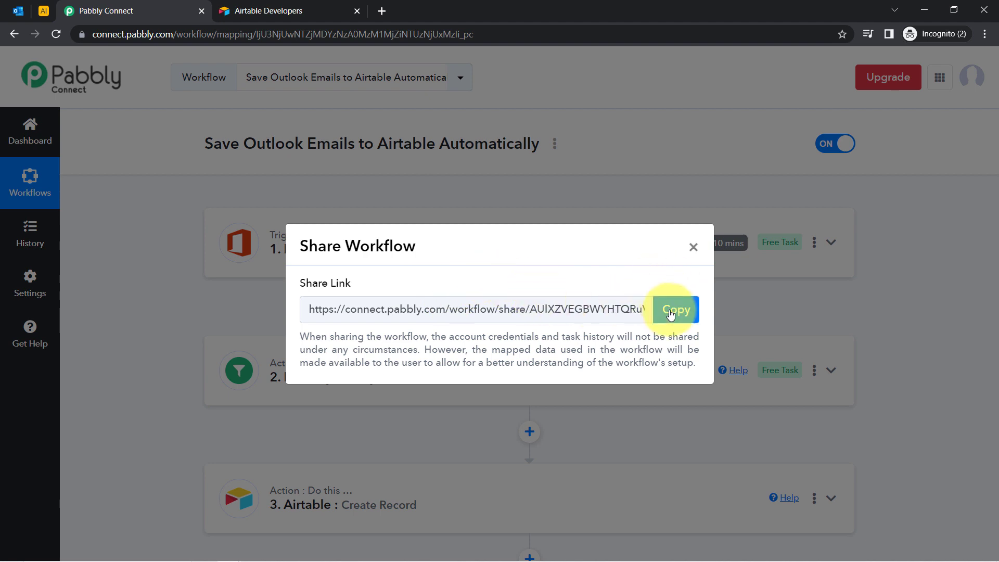
pyautogui.click(671, 314)
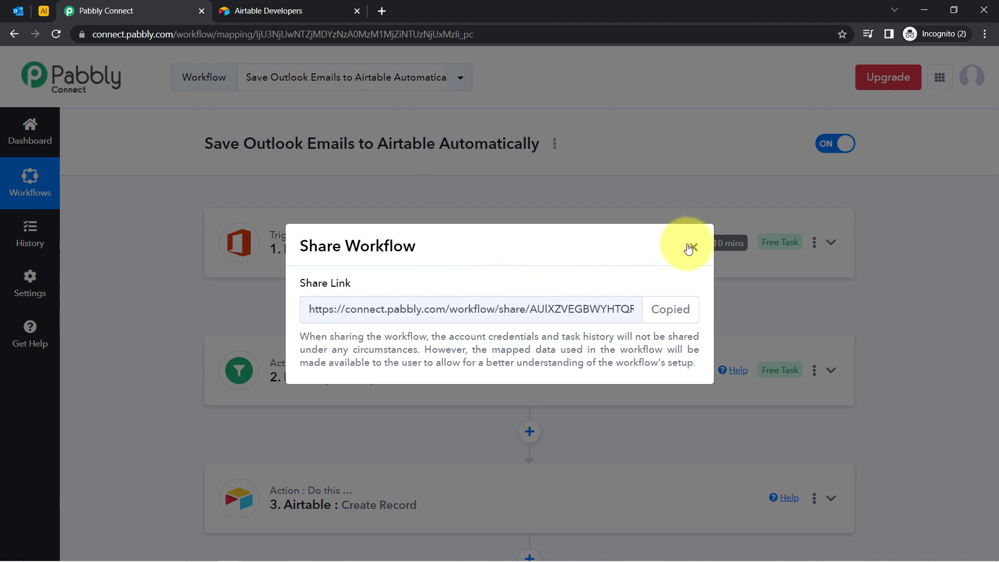
pyautogui.click(694, 246)
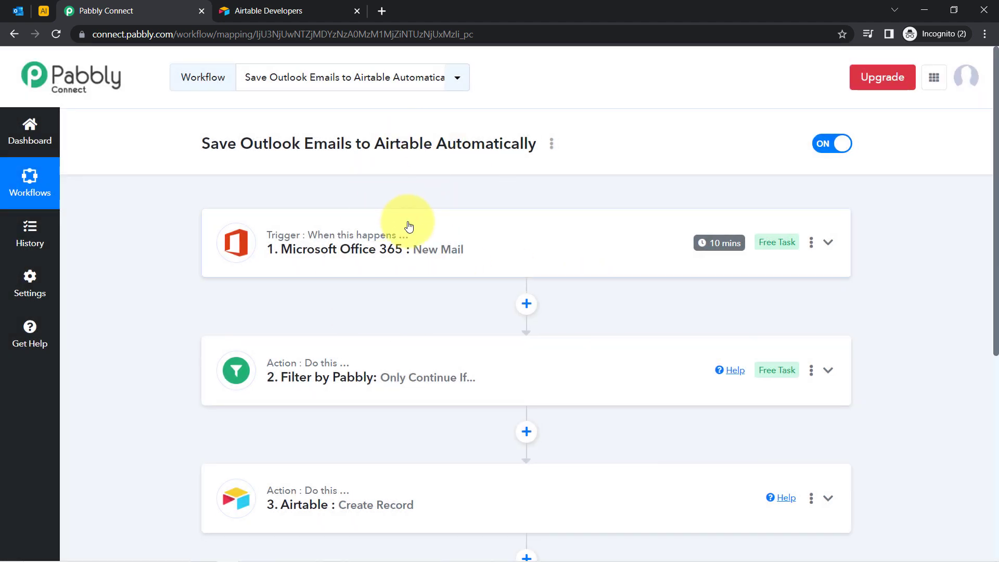